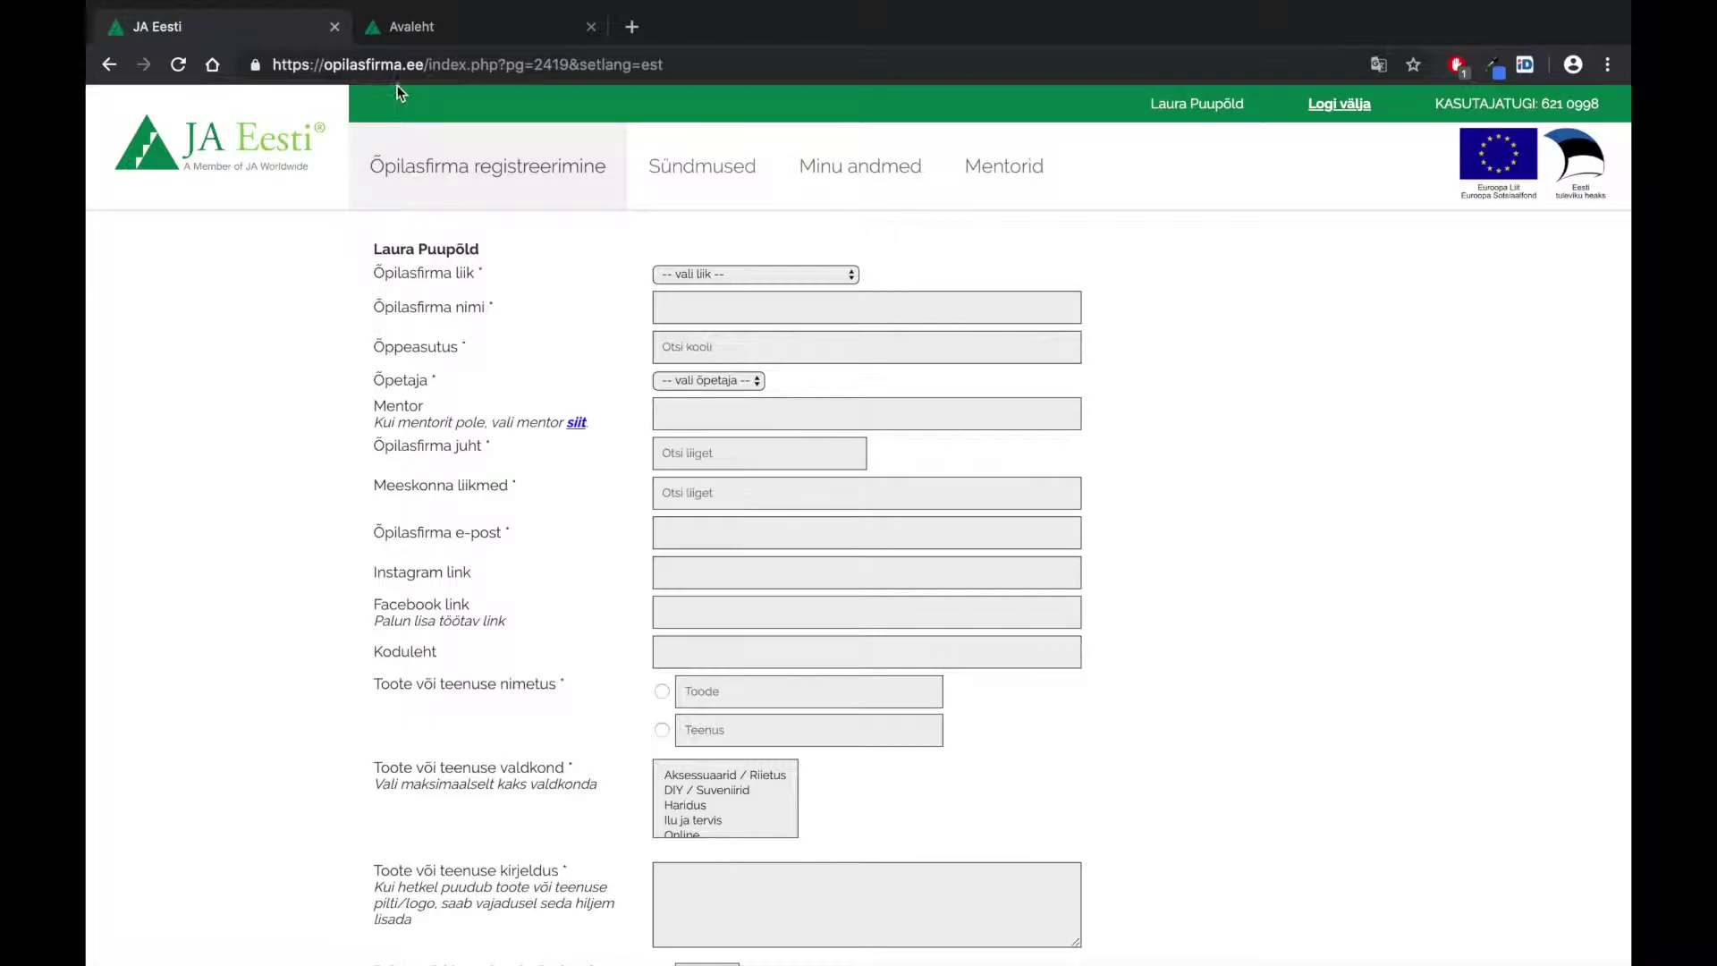
Select just the opilasfirma.ee domain in the address bar
click(414, 66)
click(414, 67)
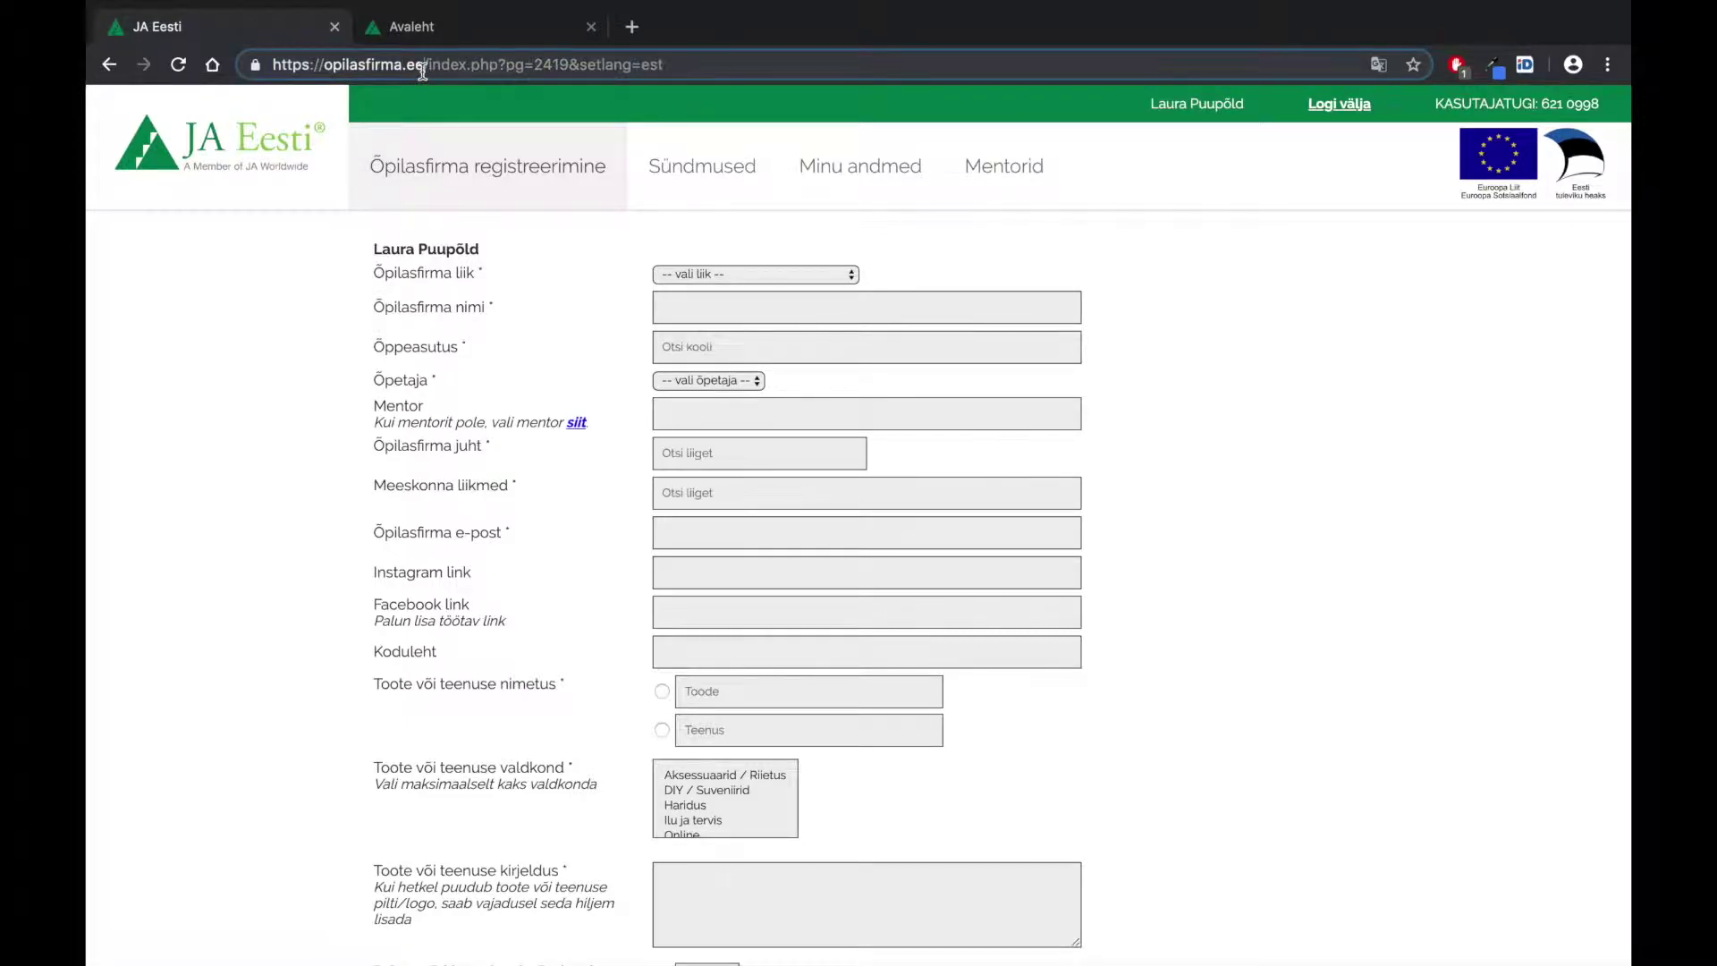
drag(425, 68, 271, 67)
click(635, 218)
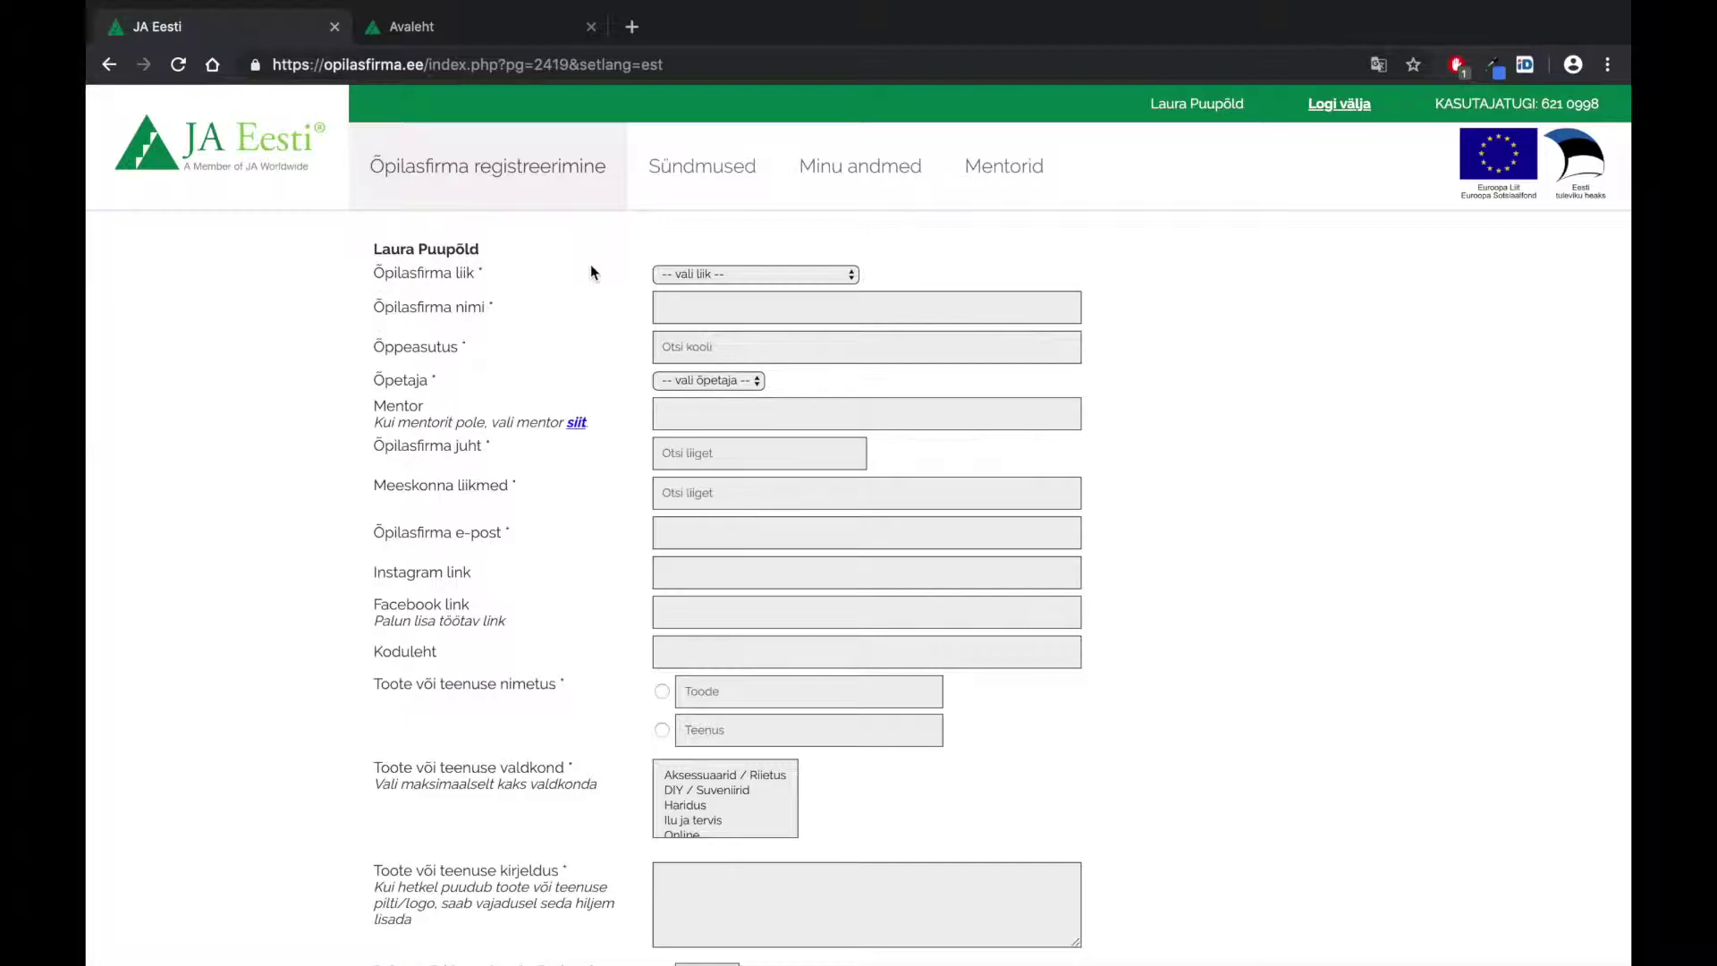
Review the personal data page's ESP registration and self-assessment text, then return to the form
click(897, 172)
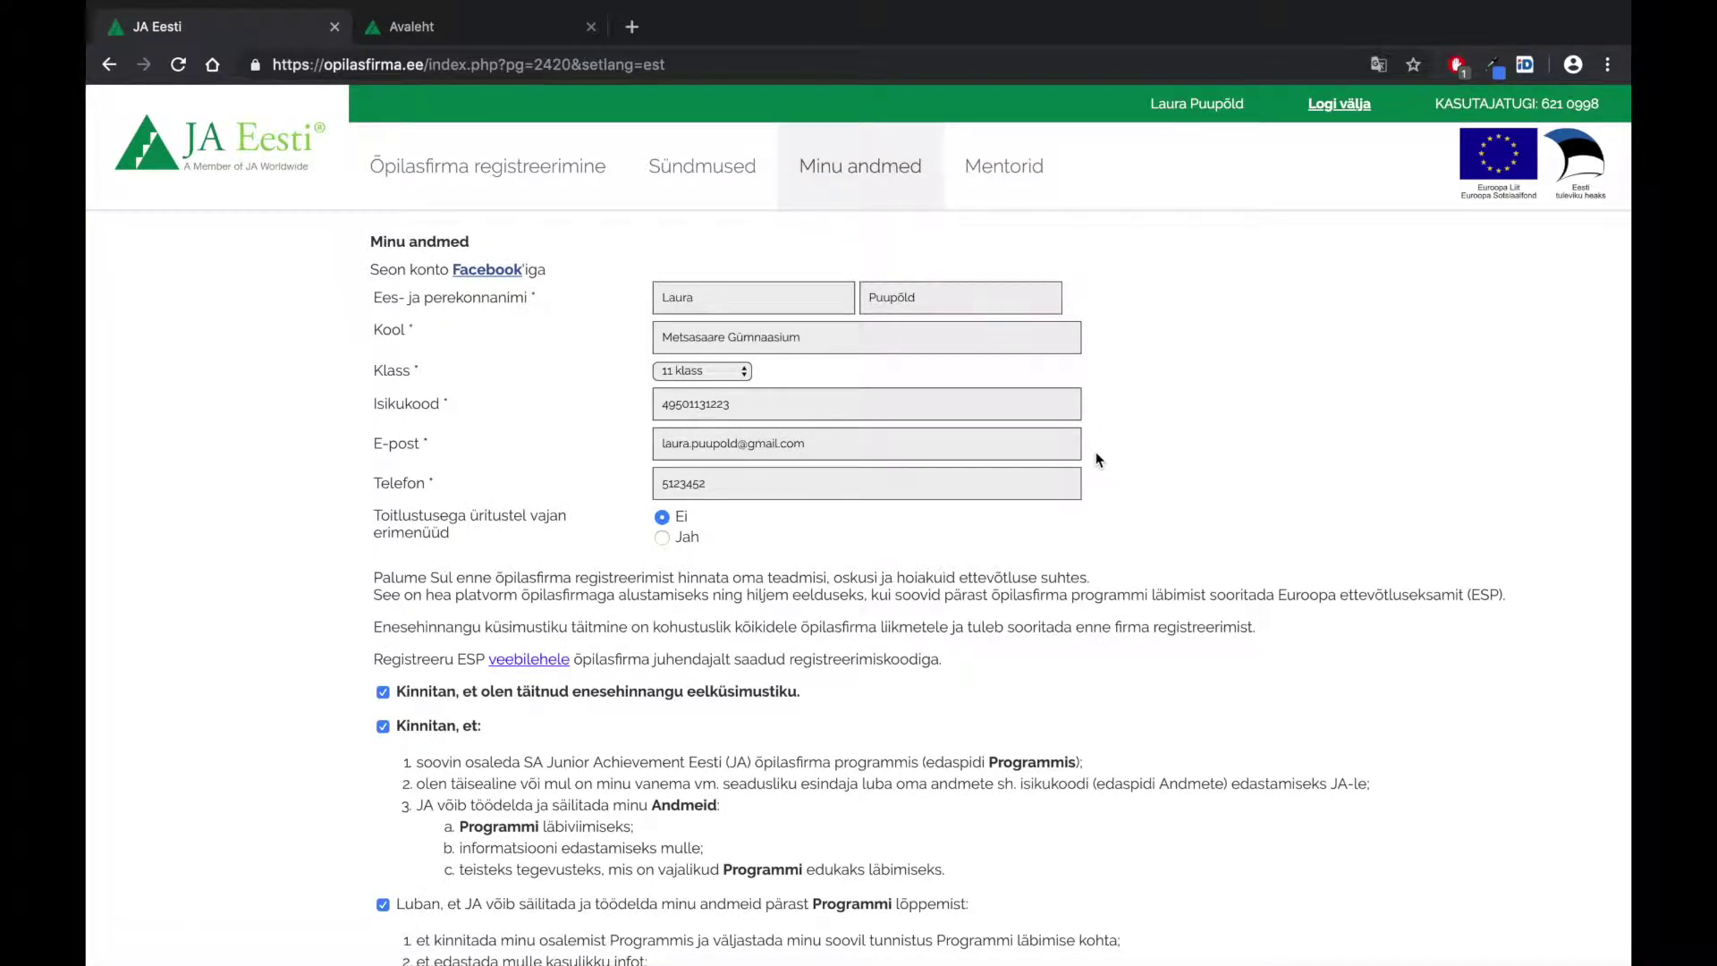
scroll(1098, 459, down, 2)
scroll(1097, 453, down, 1)
scroll(1096, 453, down, 1)
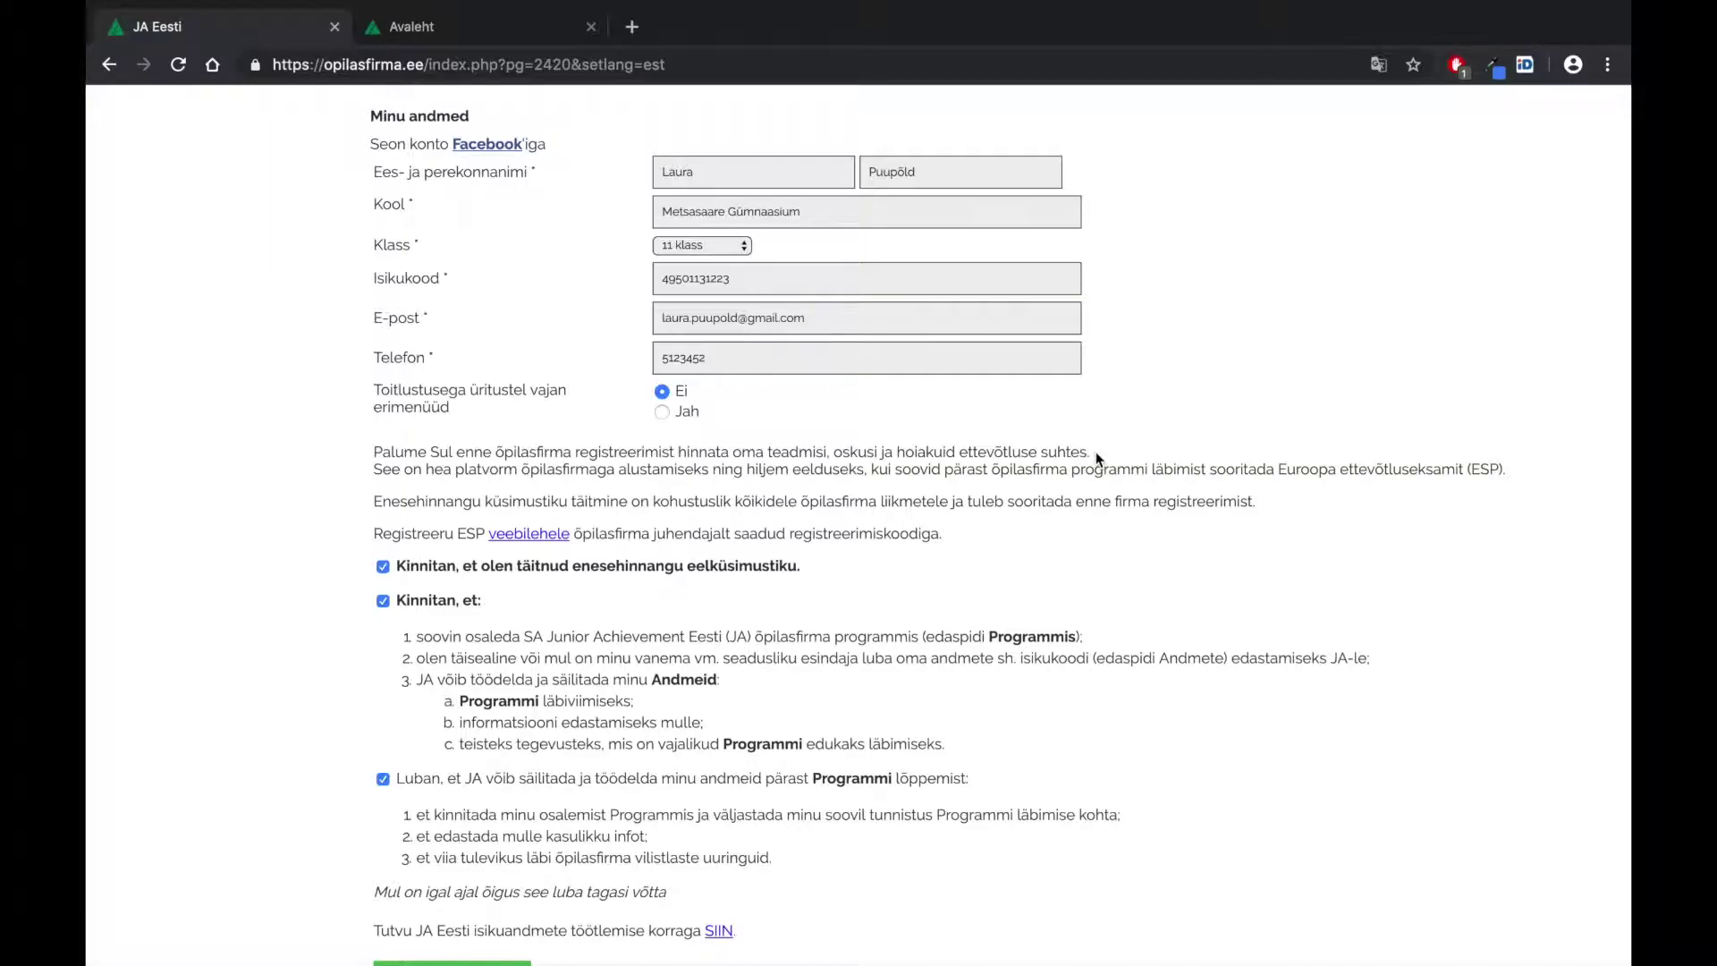
click(724, 173)
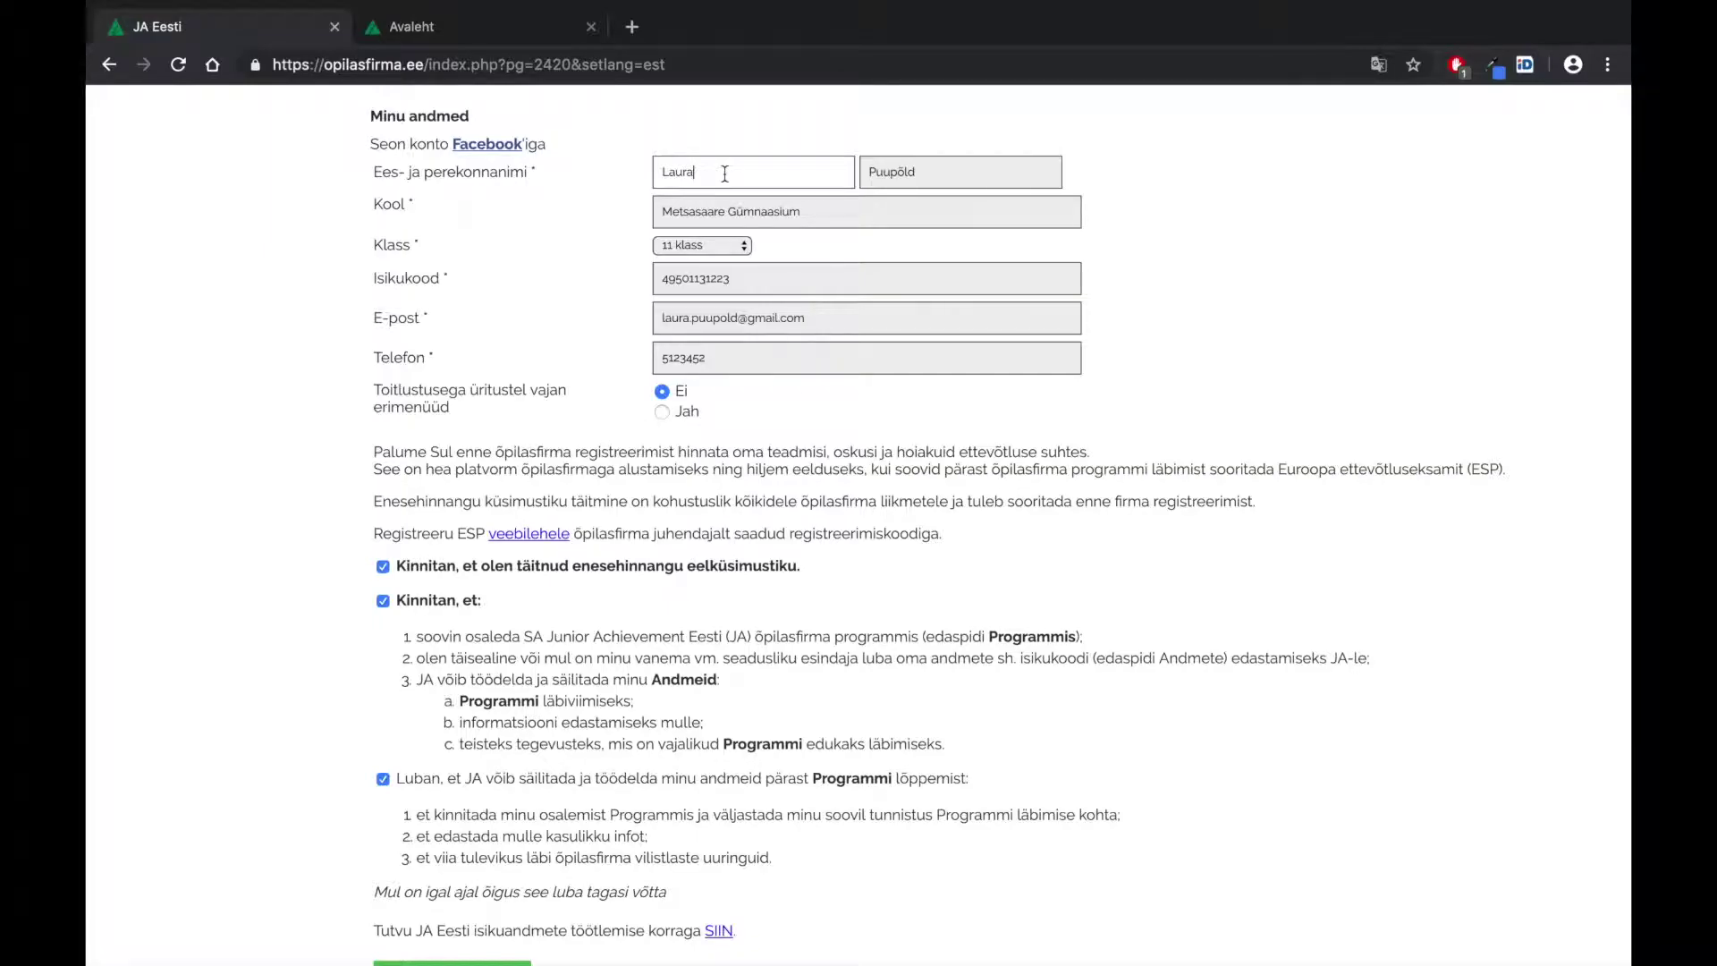
scroll(635, 517, down, 1)
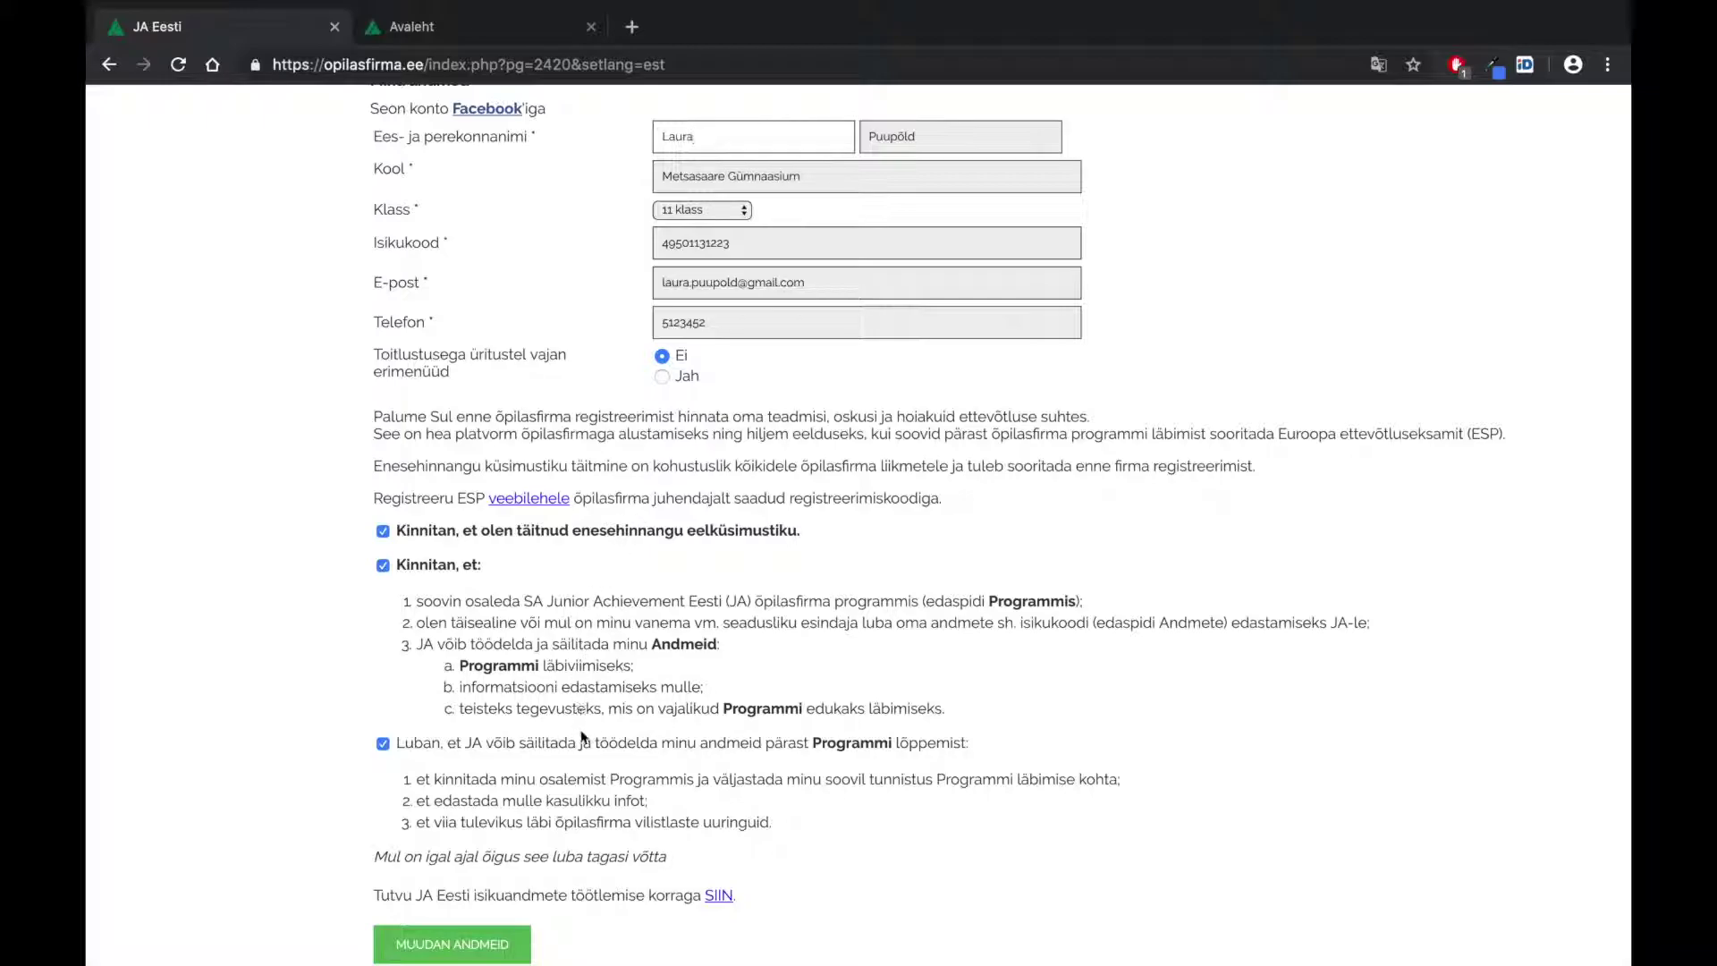
click(475, 502)
drag(474, 502, 879, 499)
click(879, 498)
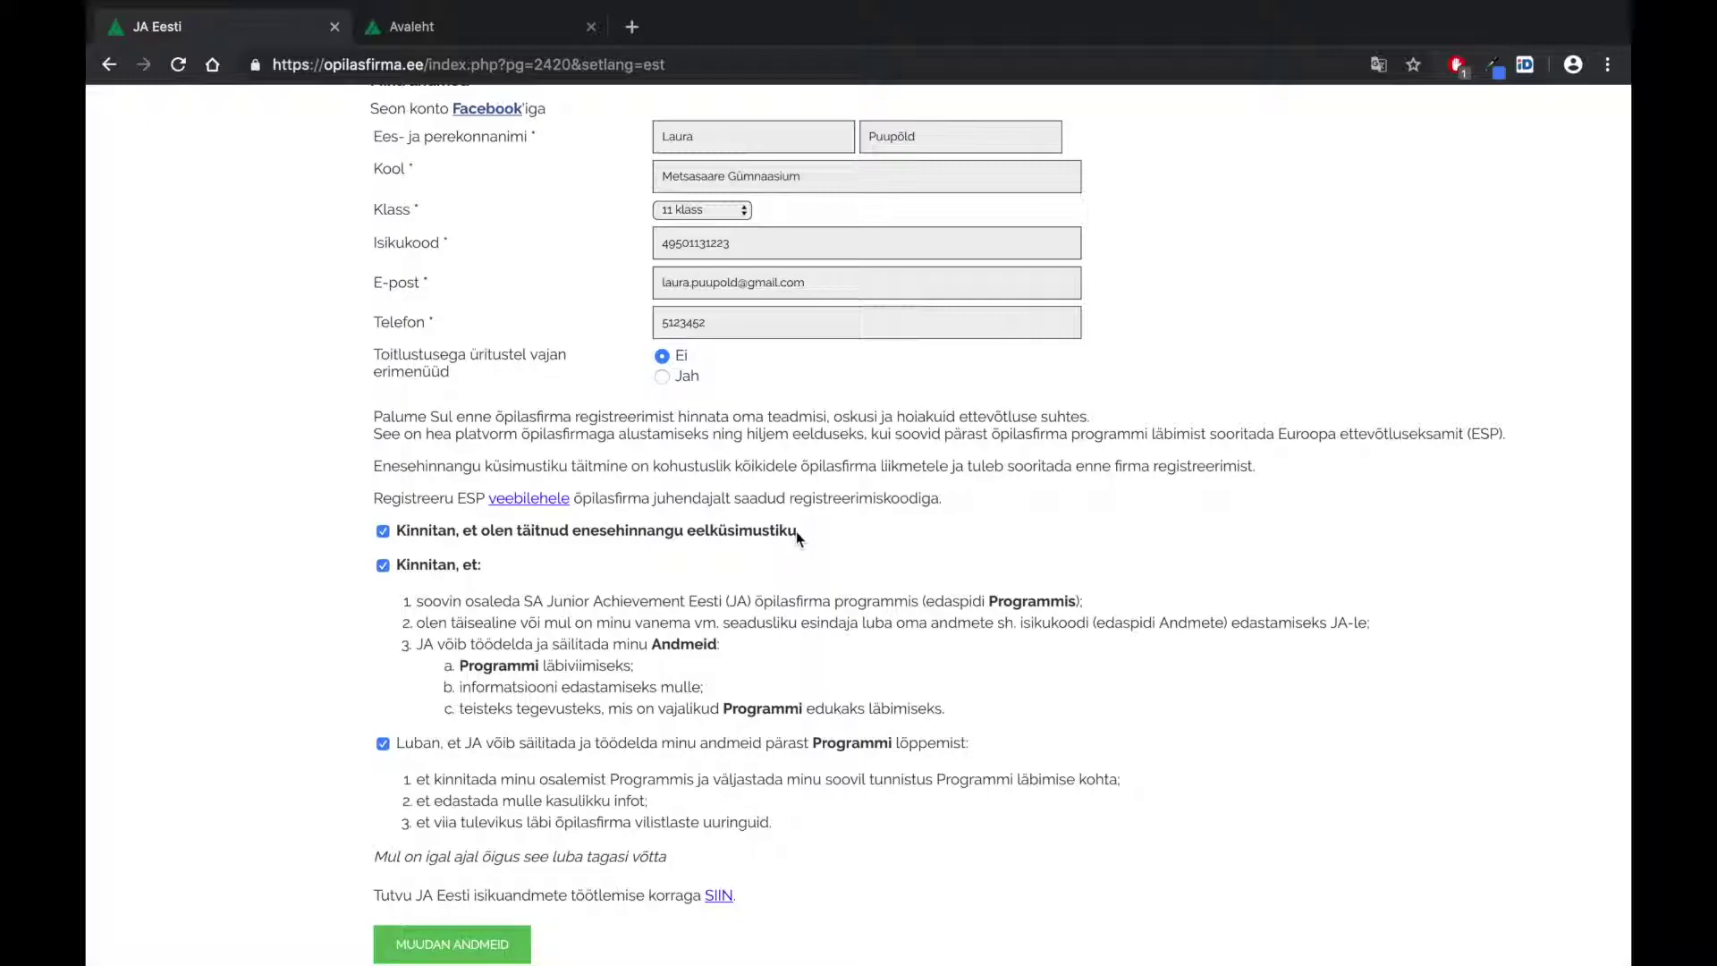
drag(805, 533, 403, 535)
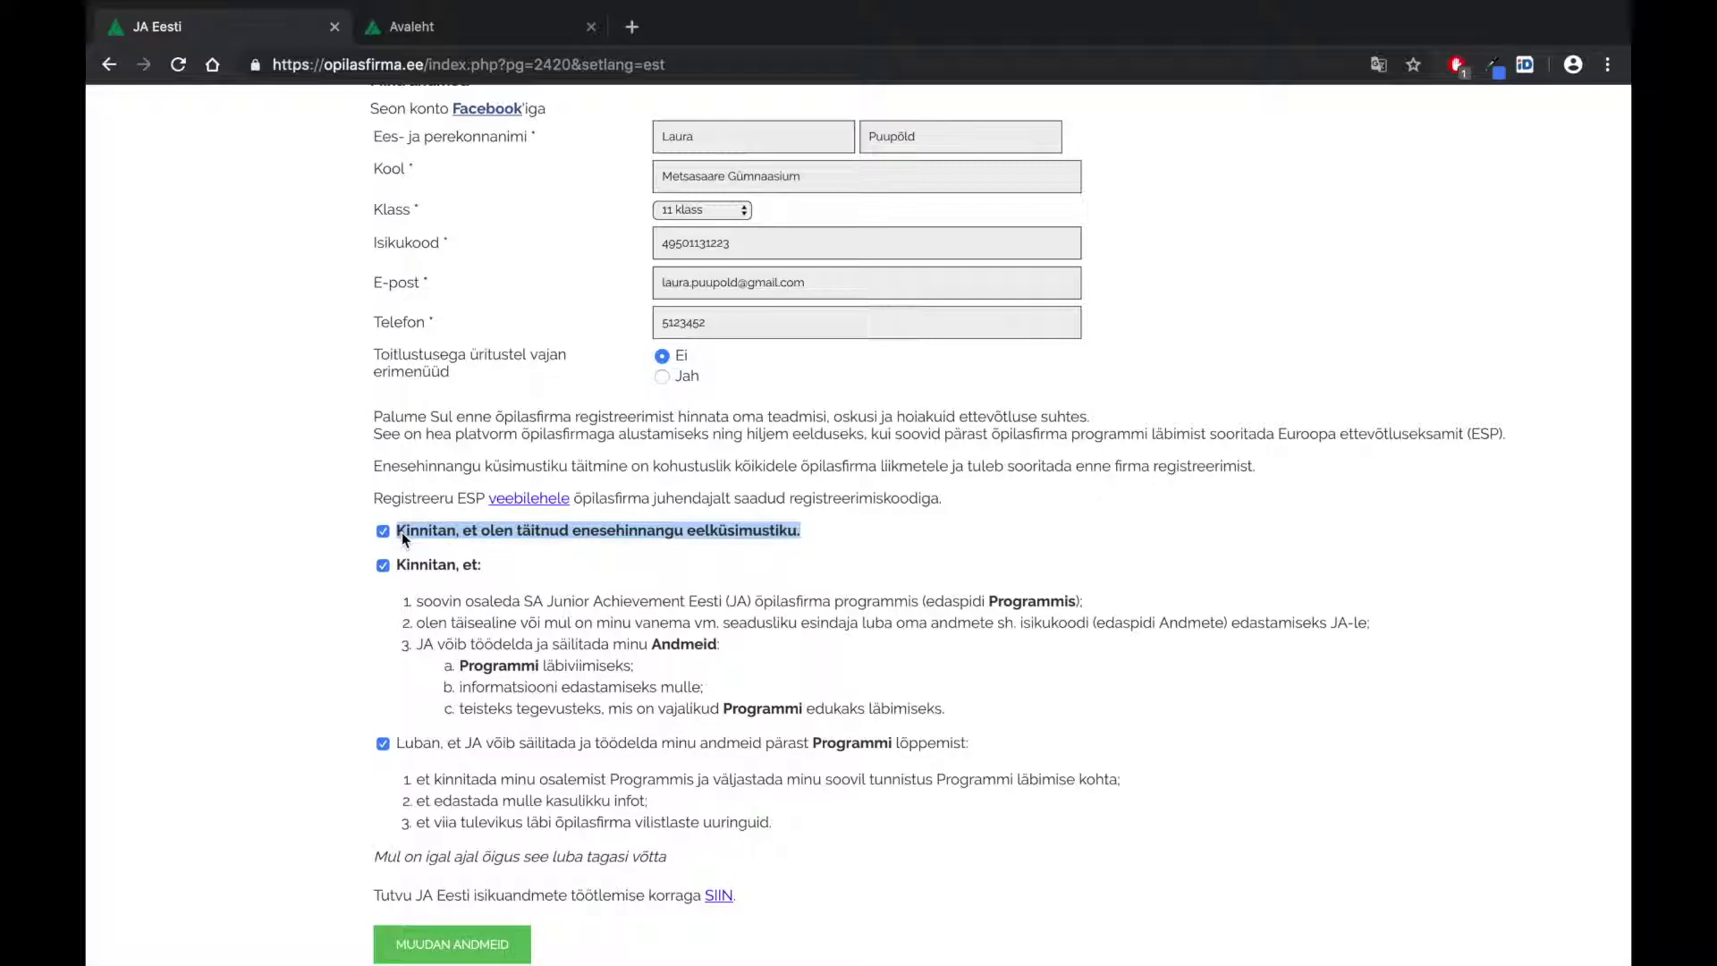
scroll(401, 533, up, 3)
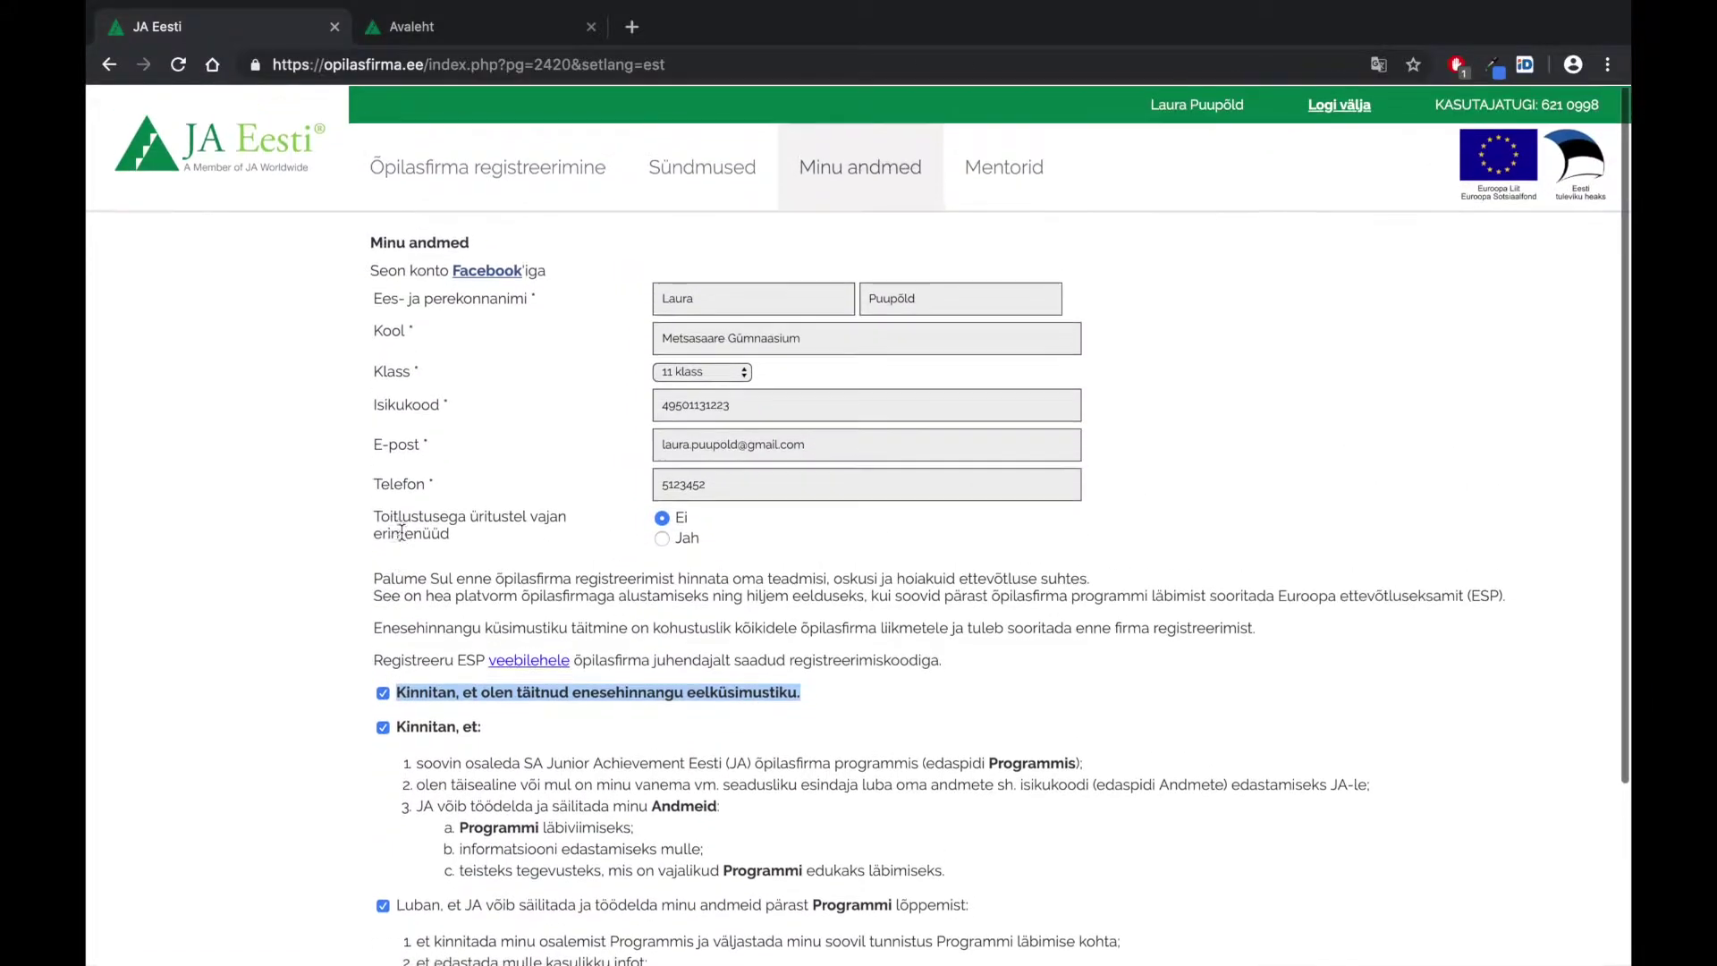
click(548, 168)
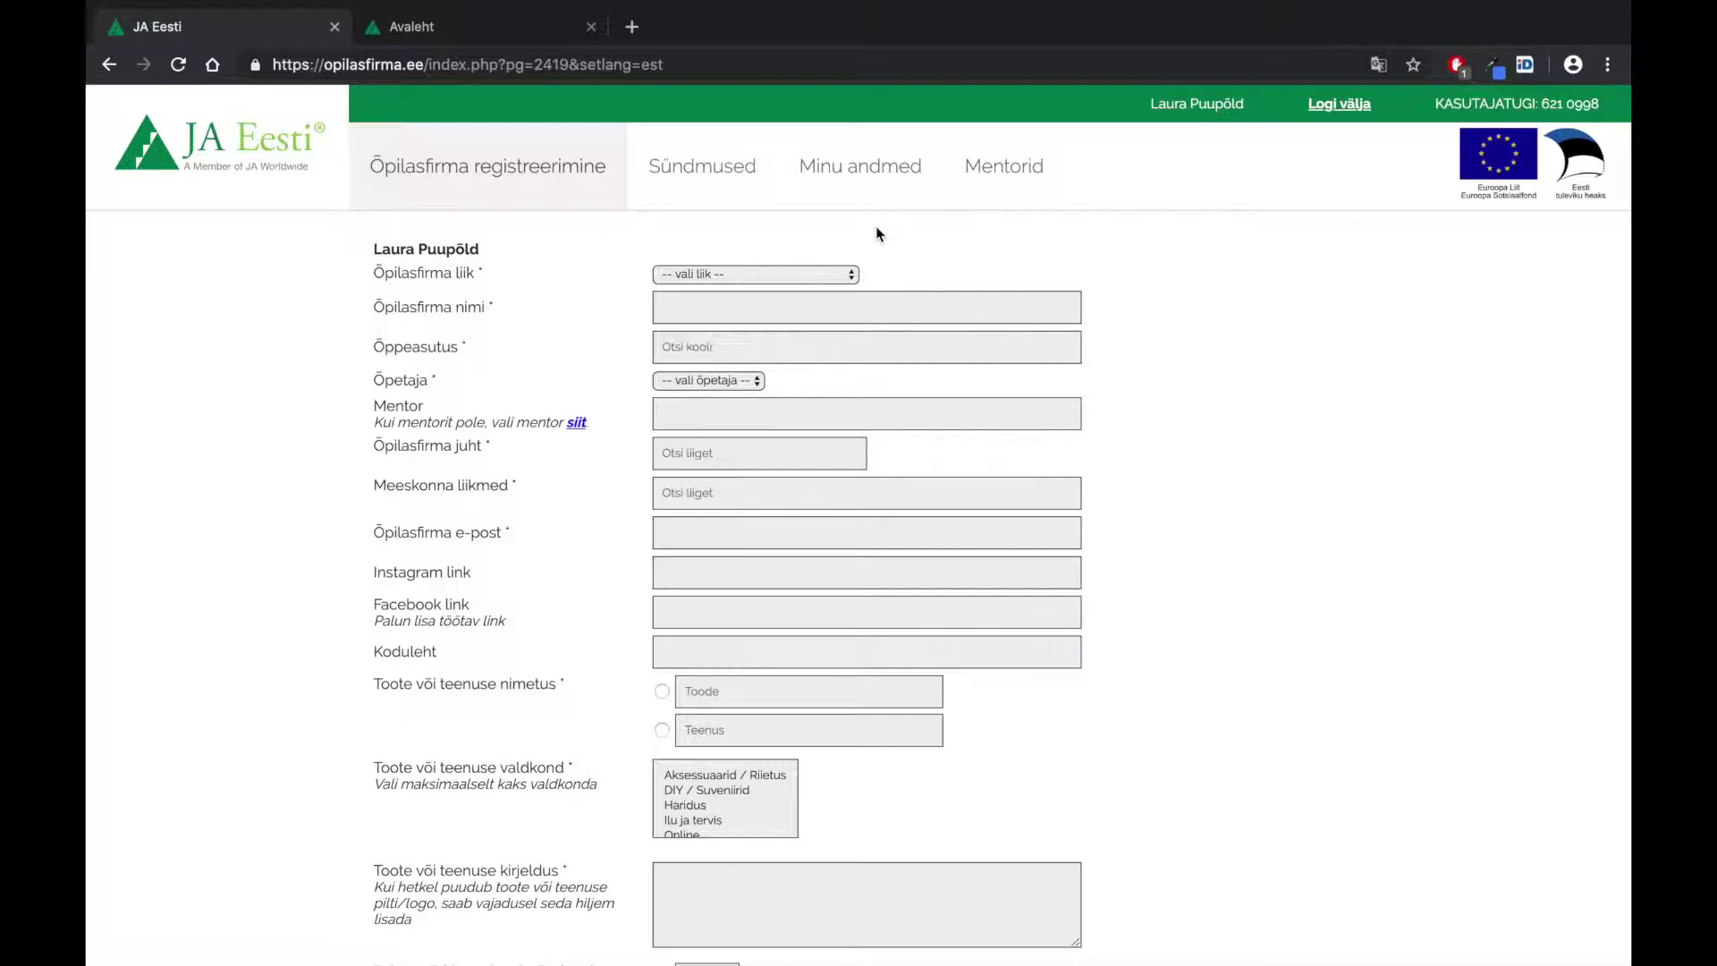
Set type Õpilasfirma (ÕF), name the company Puuhoidja, and search 'valga' in Õppeasutus
click(824, 277)
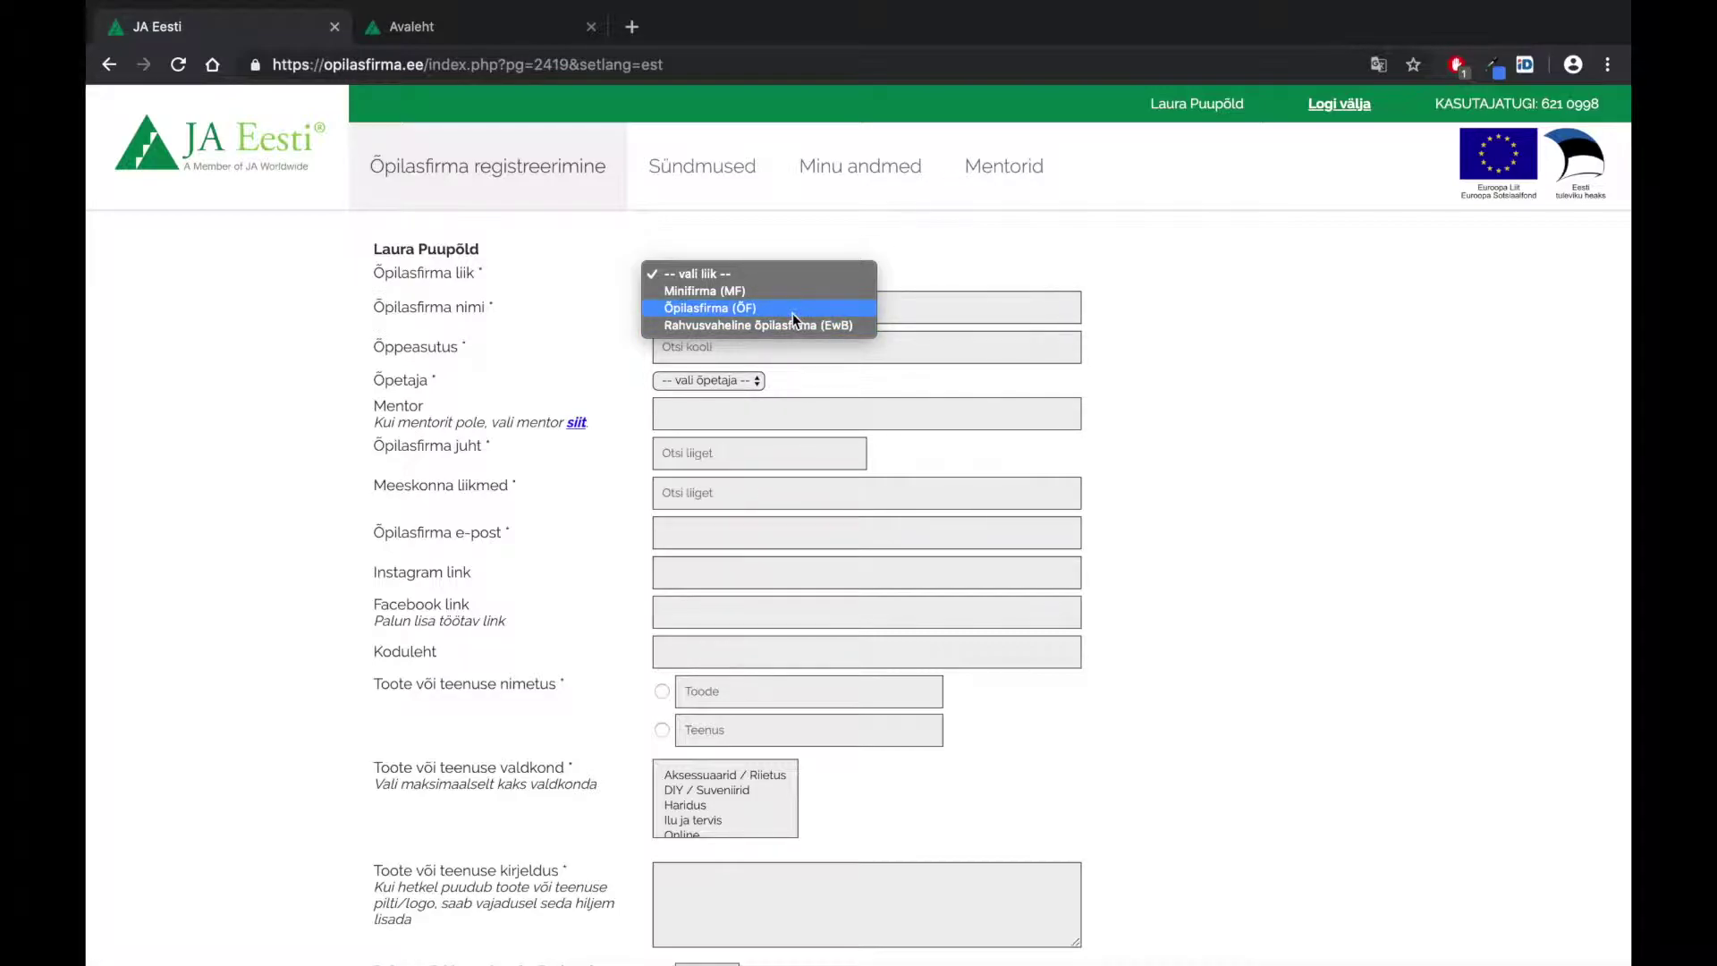
click(792, 310)
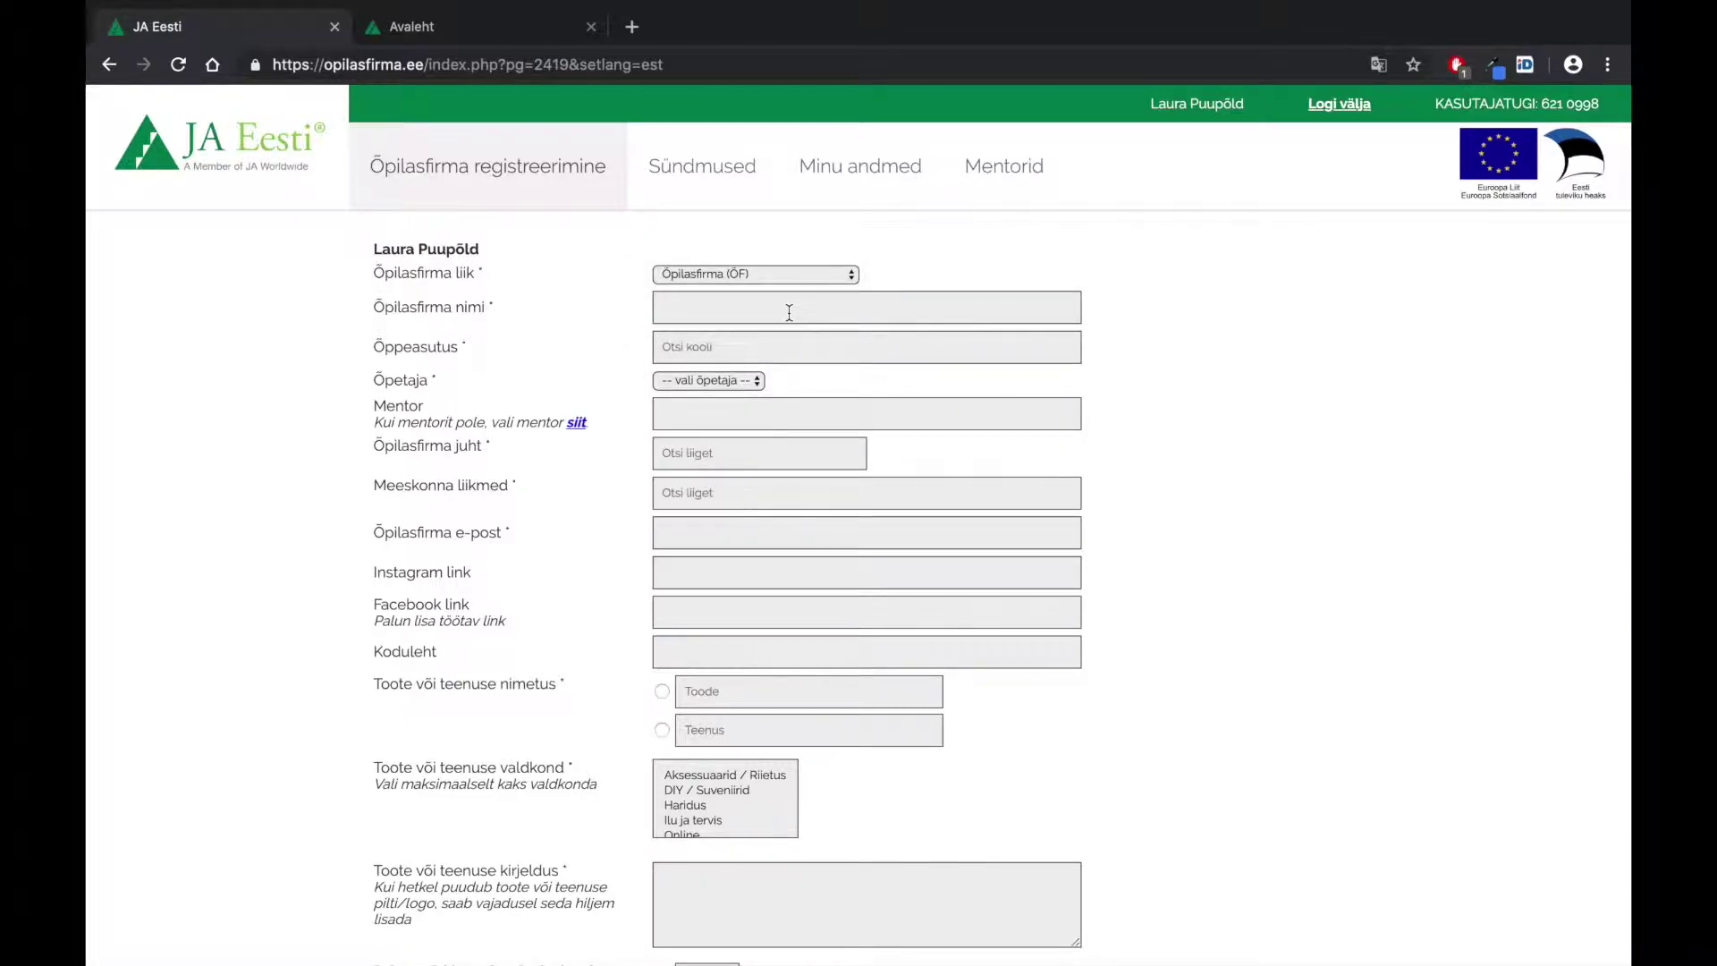
click(789, 312)
text(P)
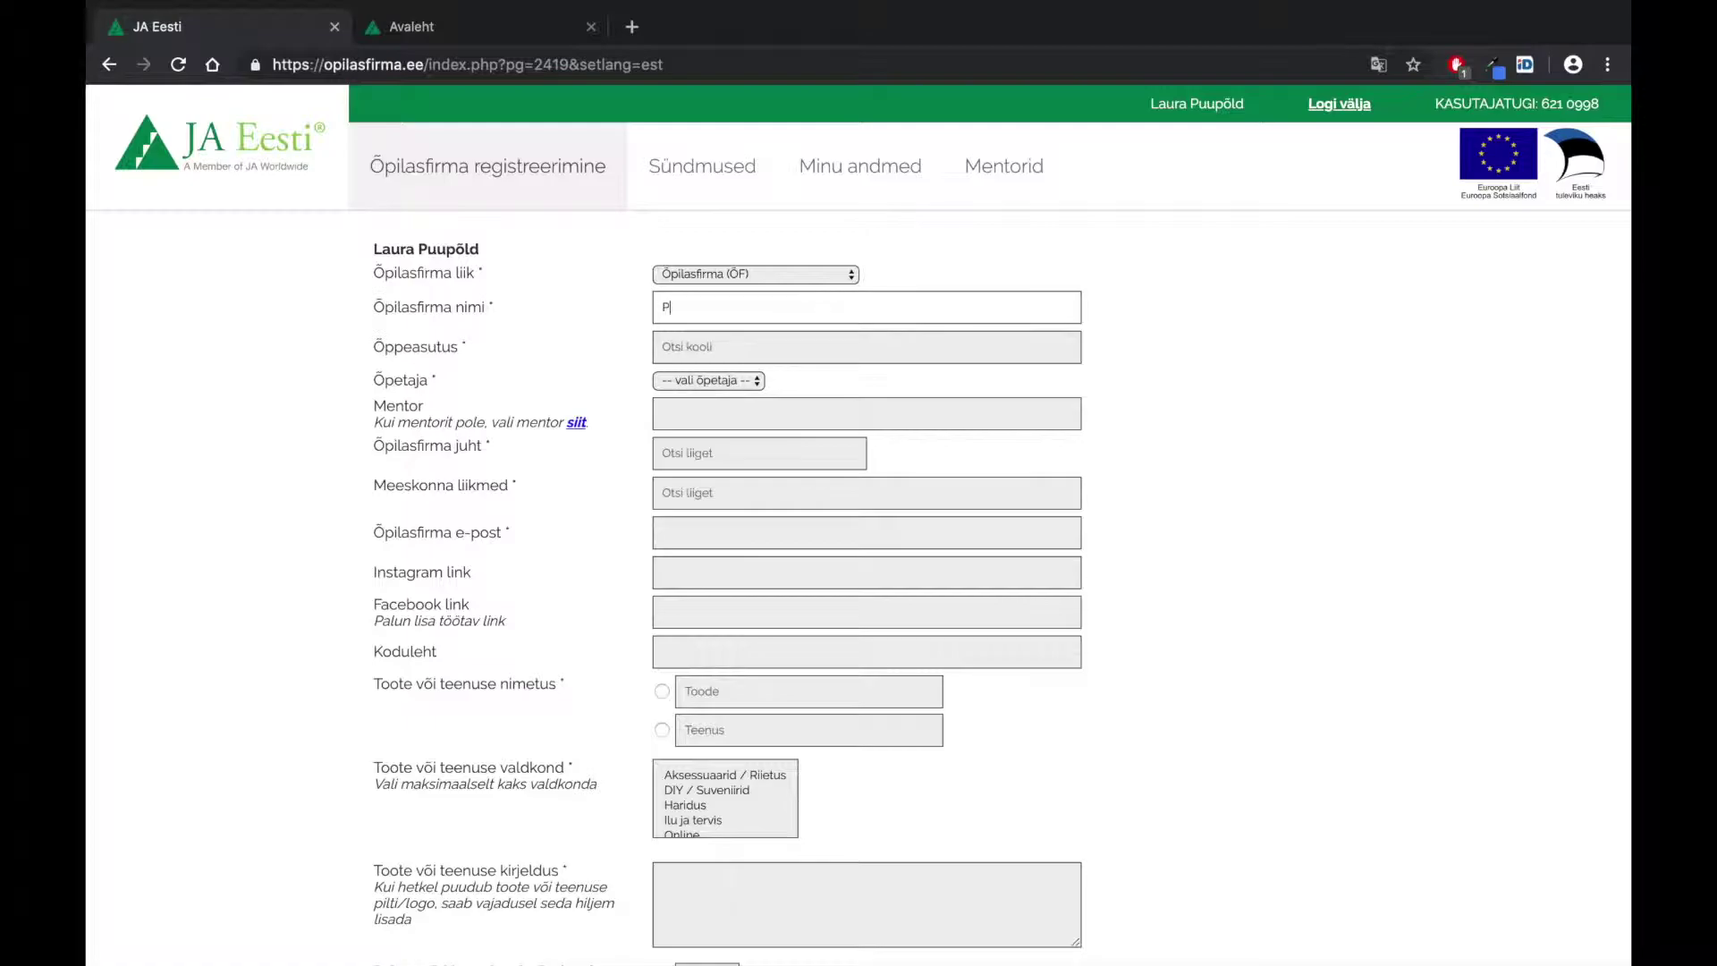
text(uuhoidja)
click(749, 345)
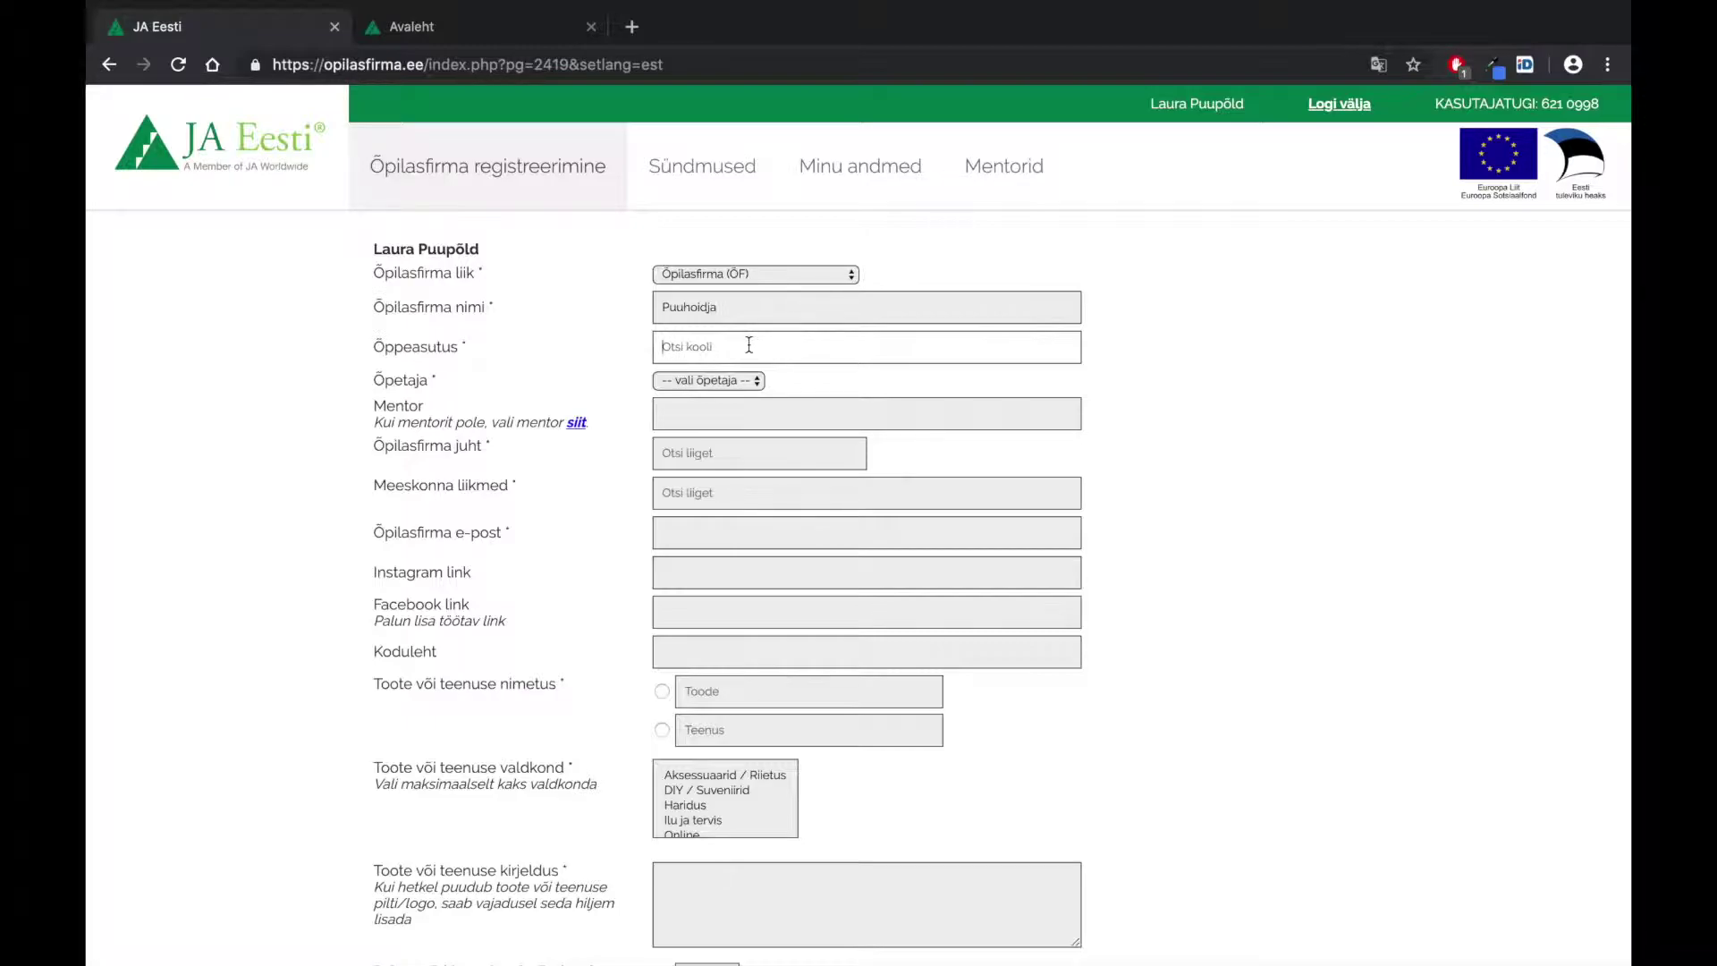
text(valga)
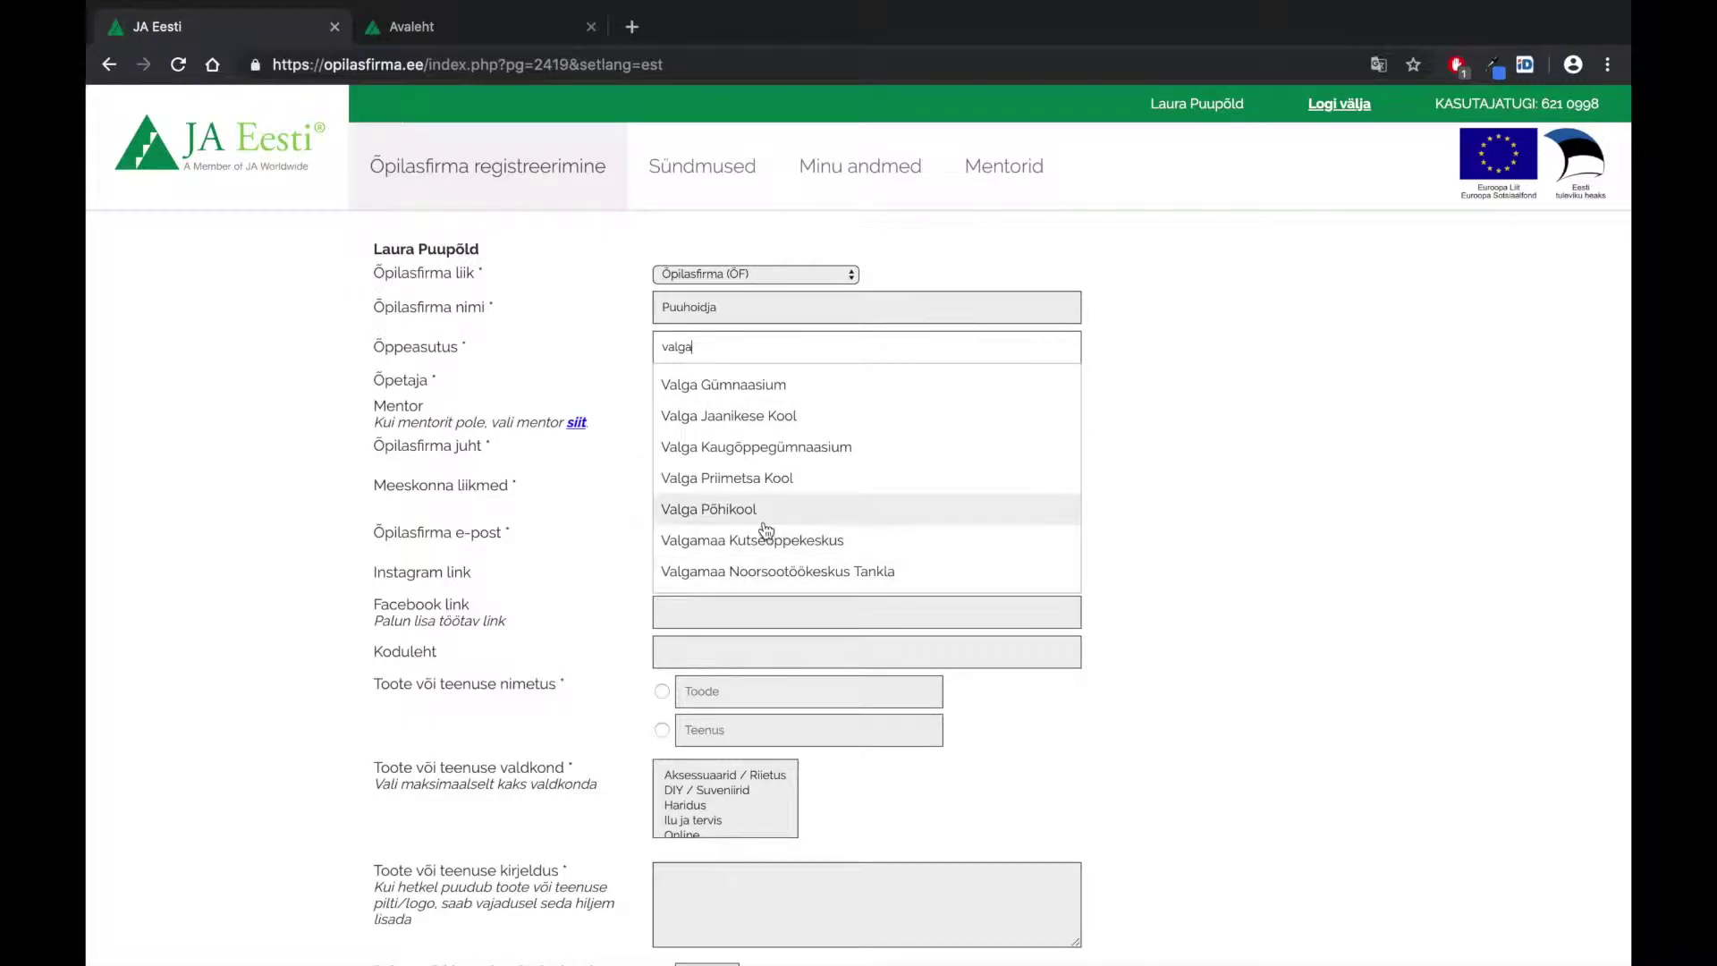
Choose Valga Gümnaasium as the school and select the company's teacher in Õpetaja
click(816, 391)
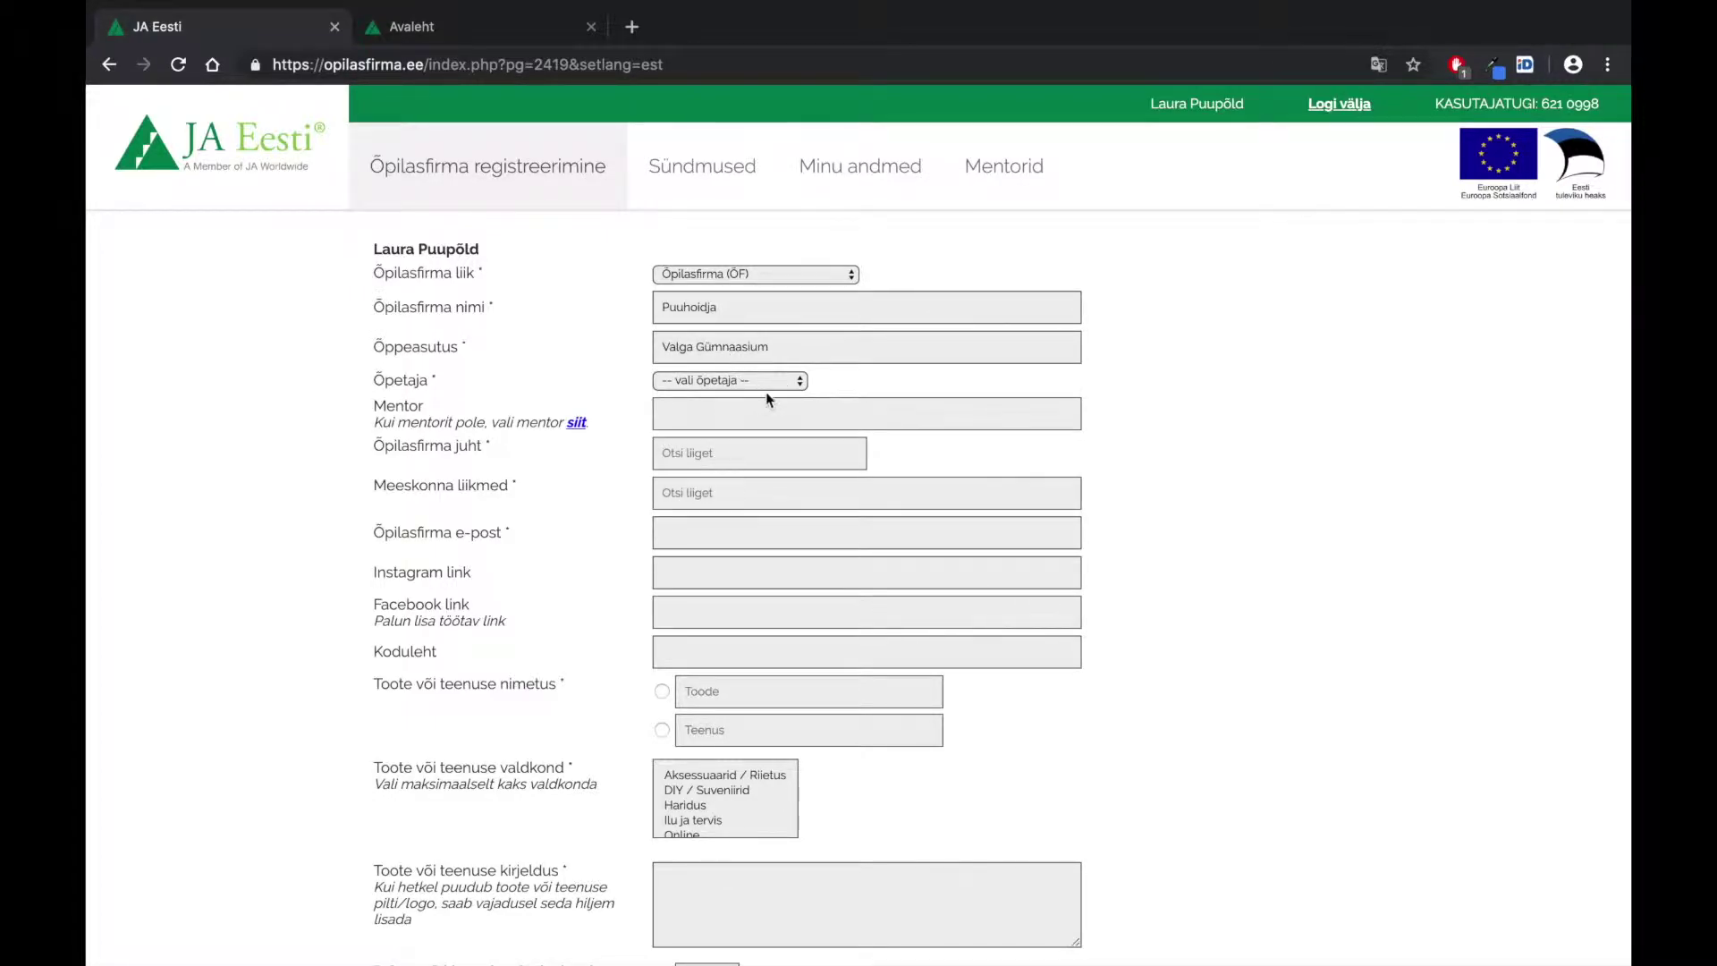
click(770, 383)
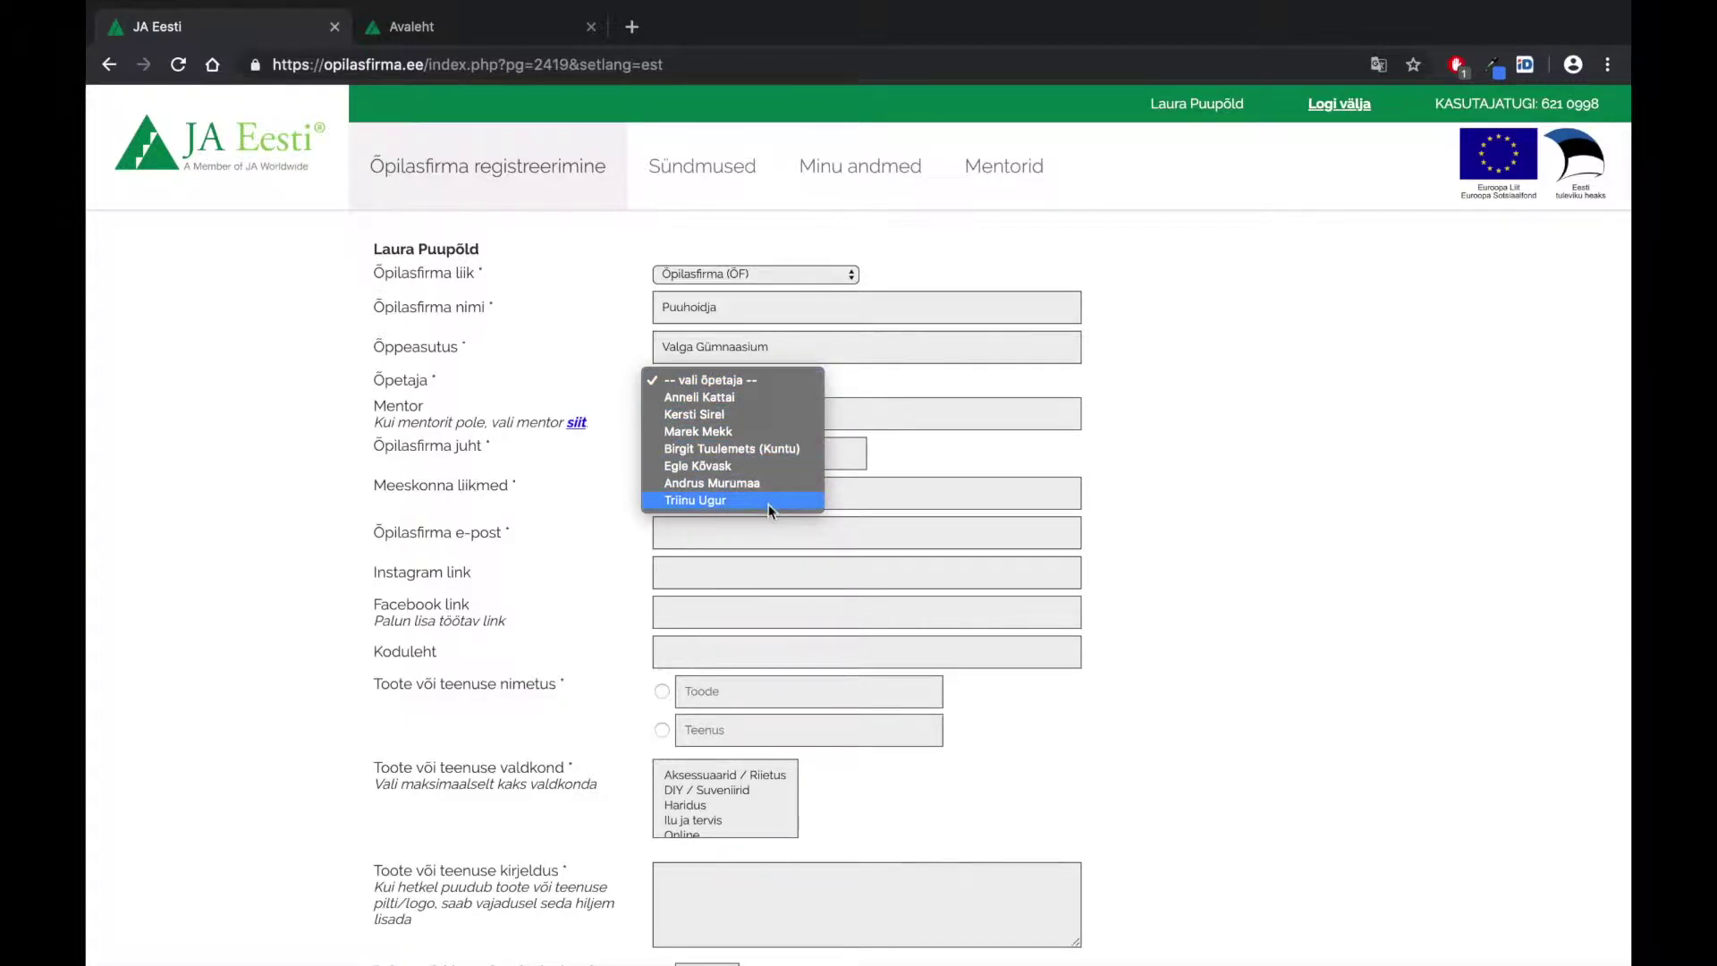
click(868, 391)
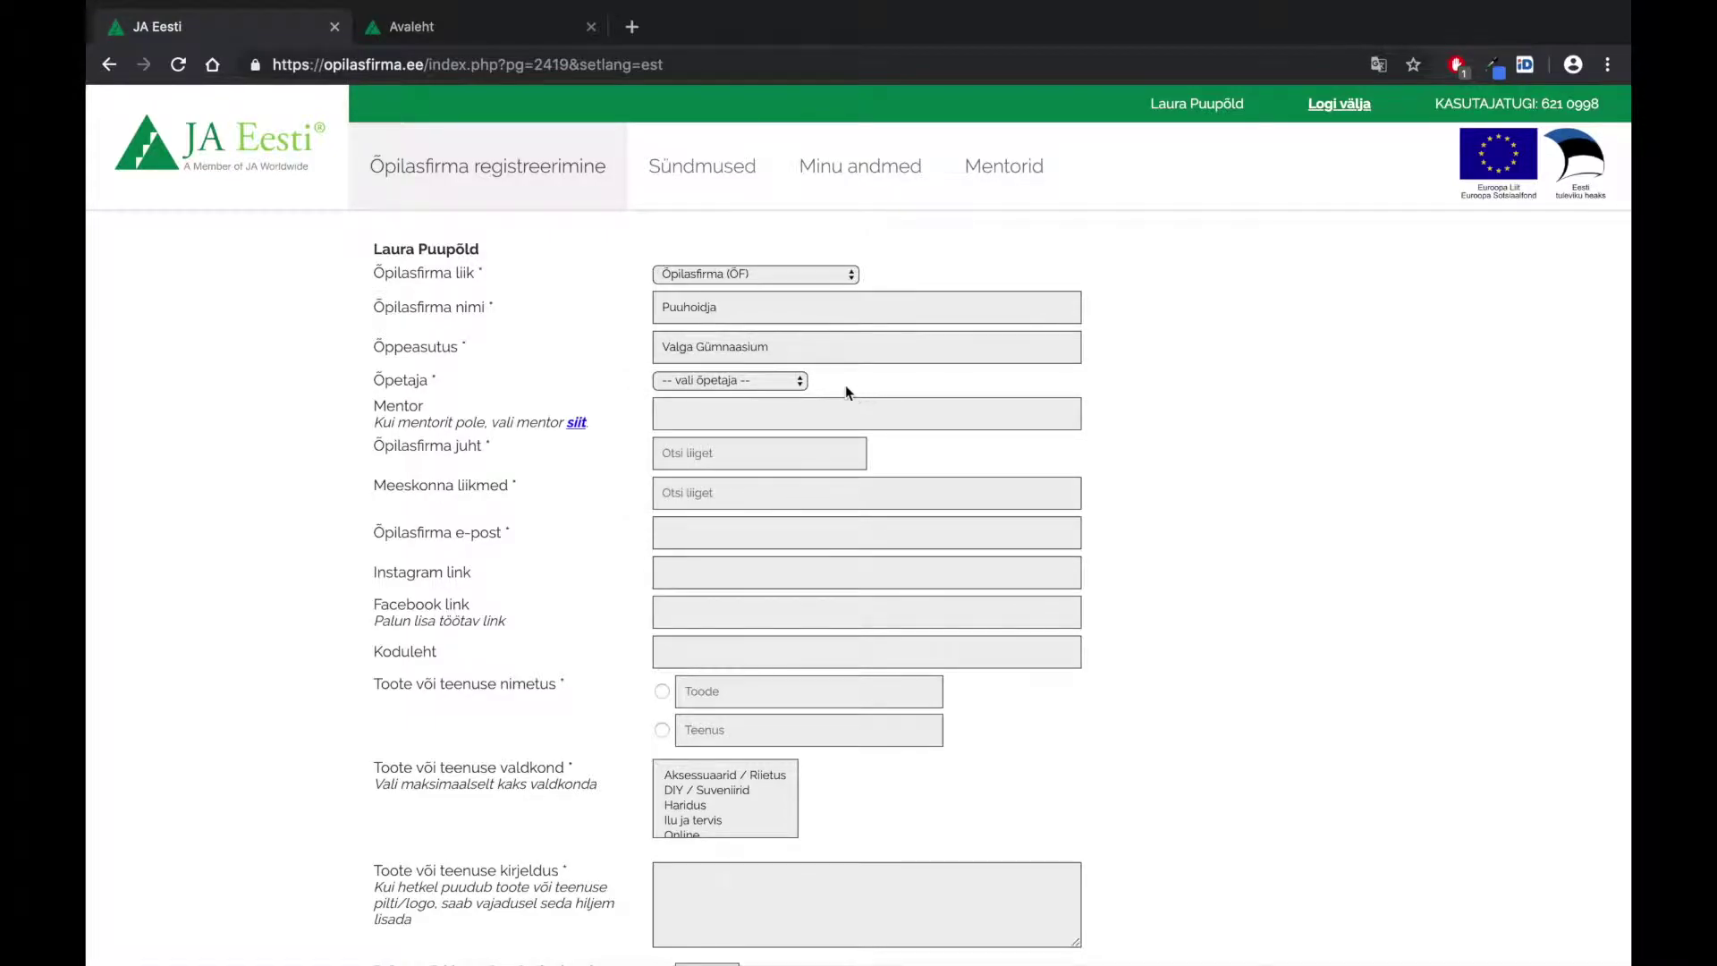
click(787, 380)
click(743, 436)
click(817, 416)
scroll(816, 415, down, 1)
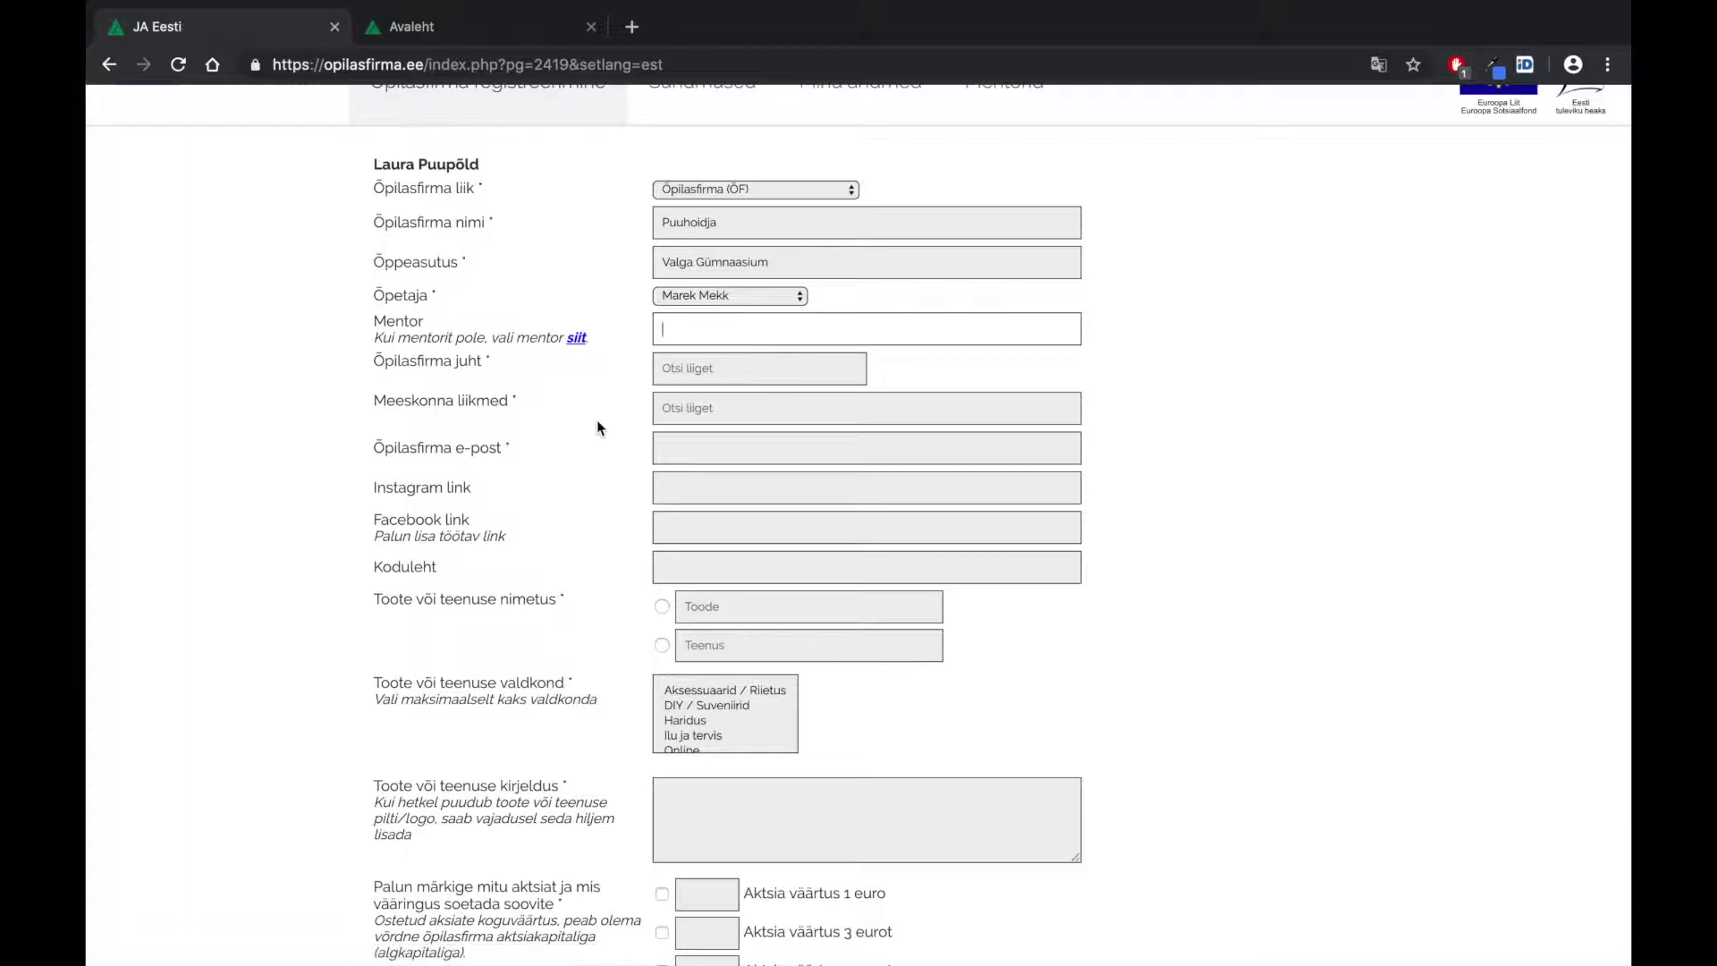
Search for the student's own name and select it as the company leader
scroll(597, 423, down, 1)
scroll(597, 421, down, 1)
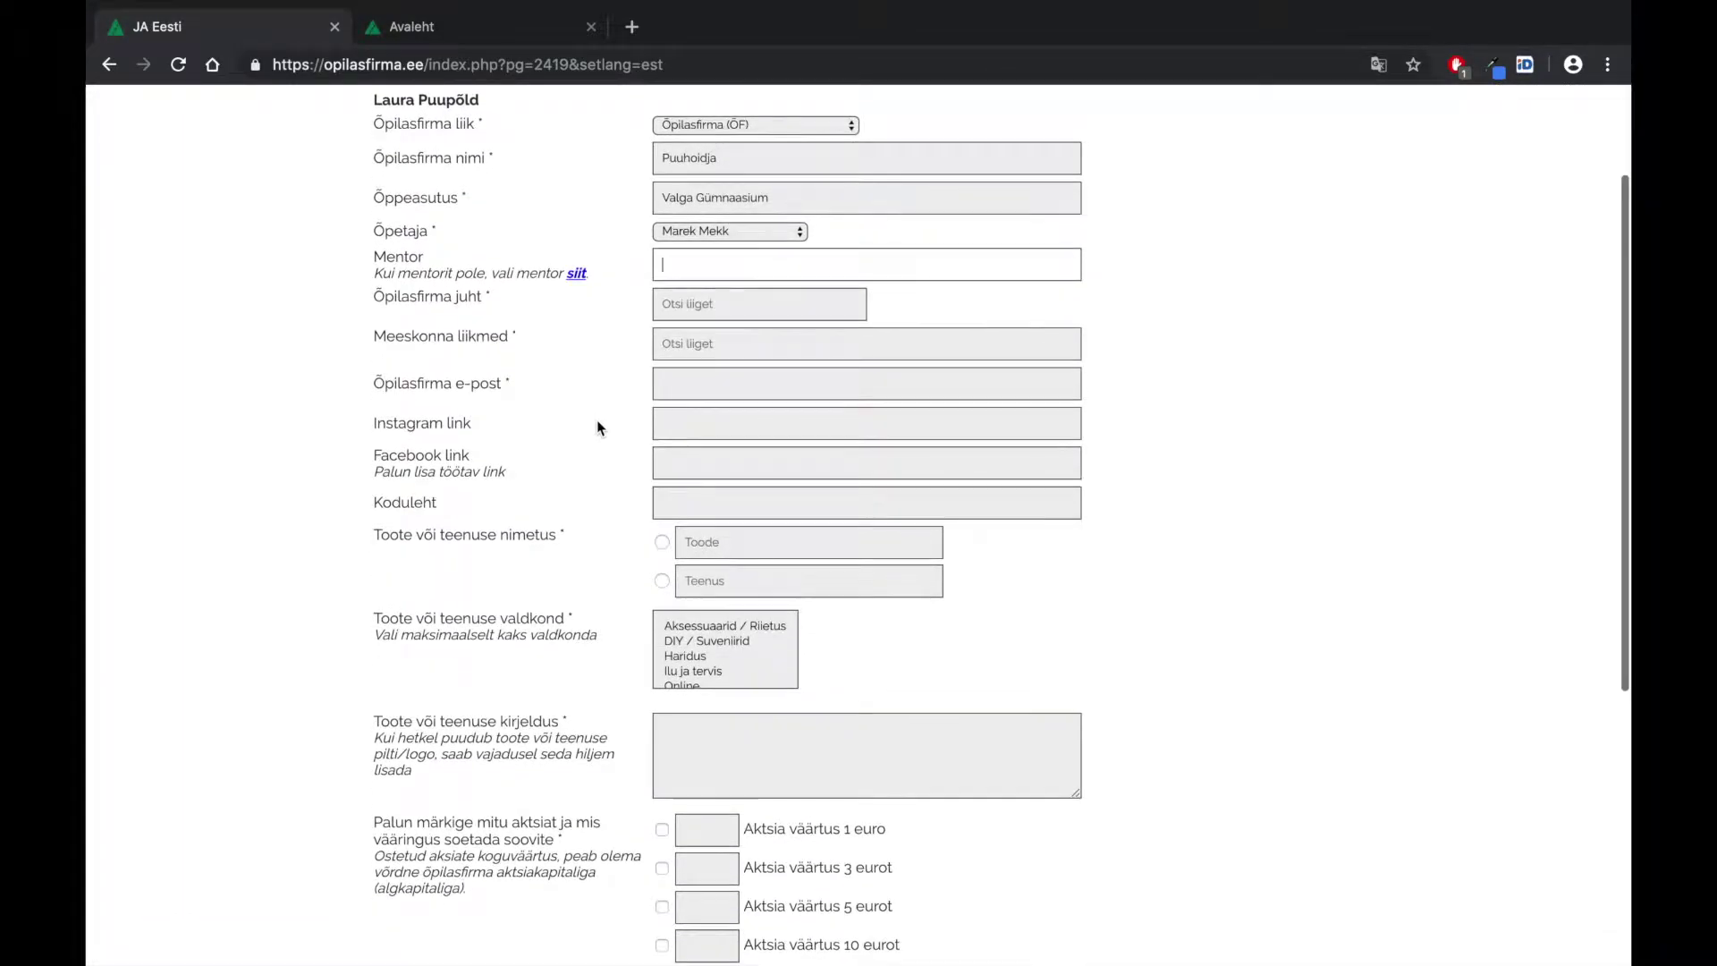
click(728, 306)
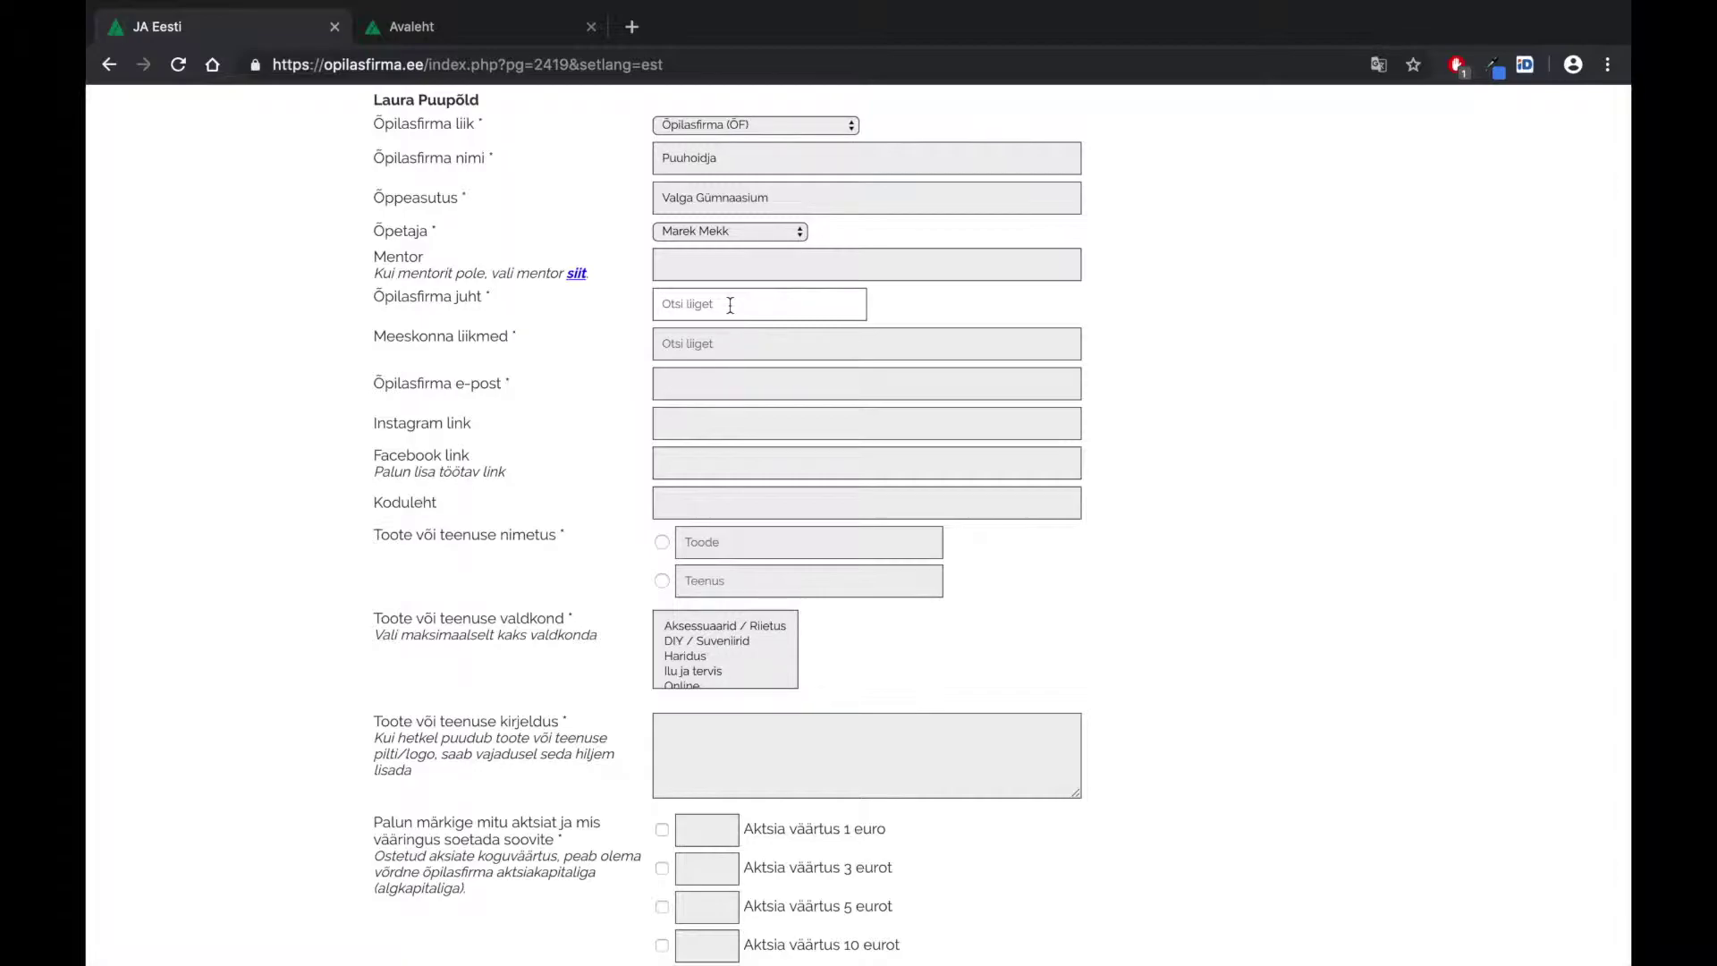
text(Laura)
key(BackSpace)
key(BackSpace)
key(BackSpace)
key(BackSpace)
key(BackSpace)
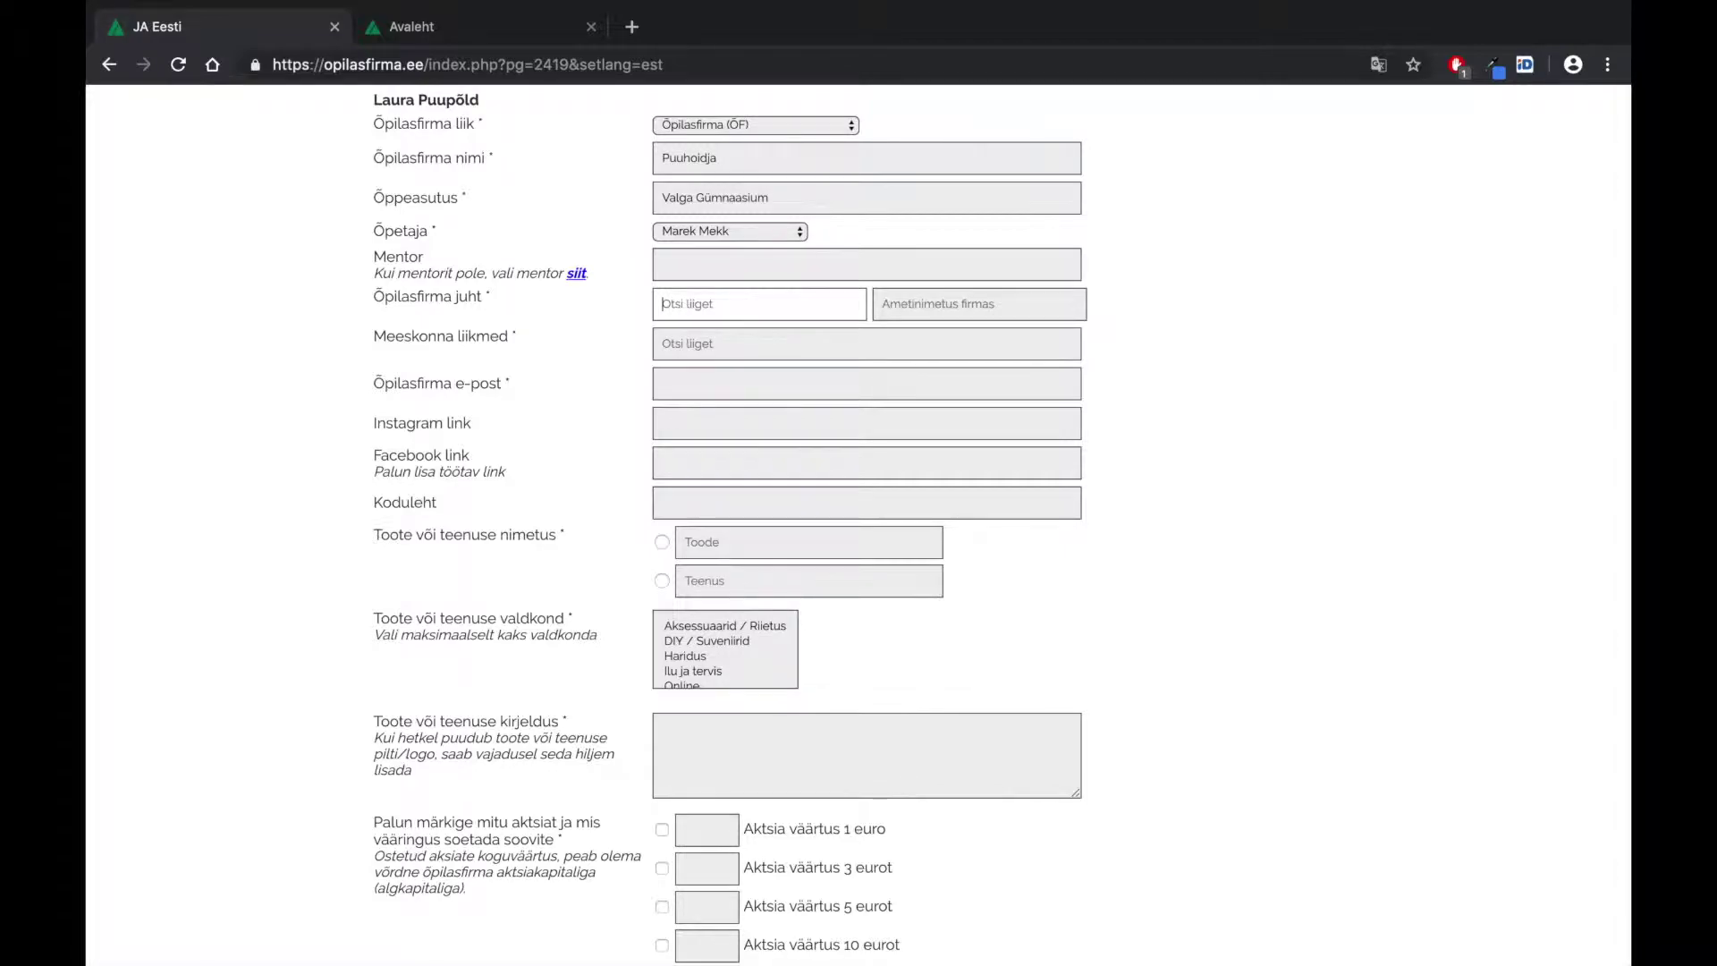
click(732, 347)
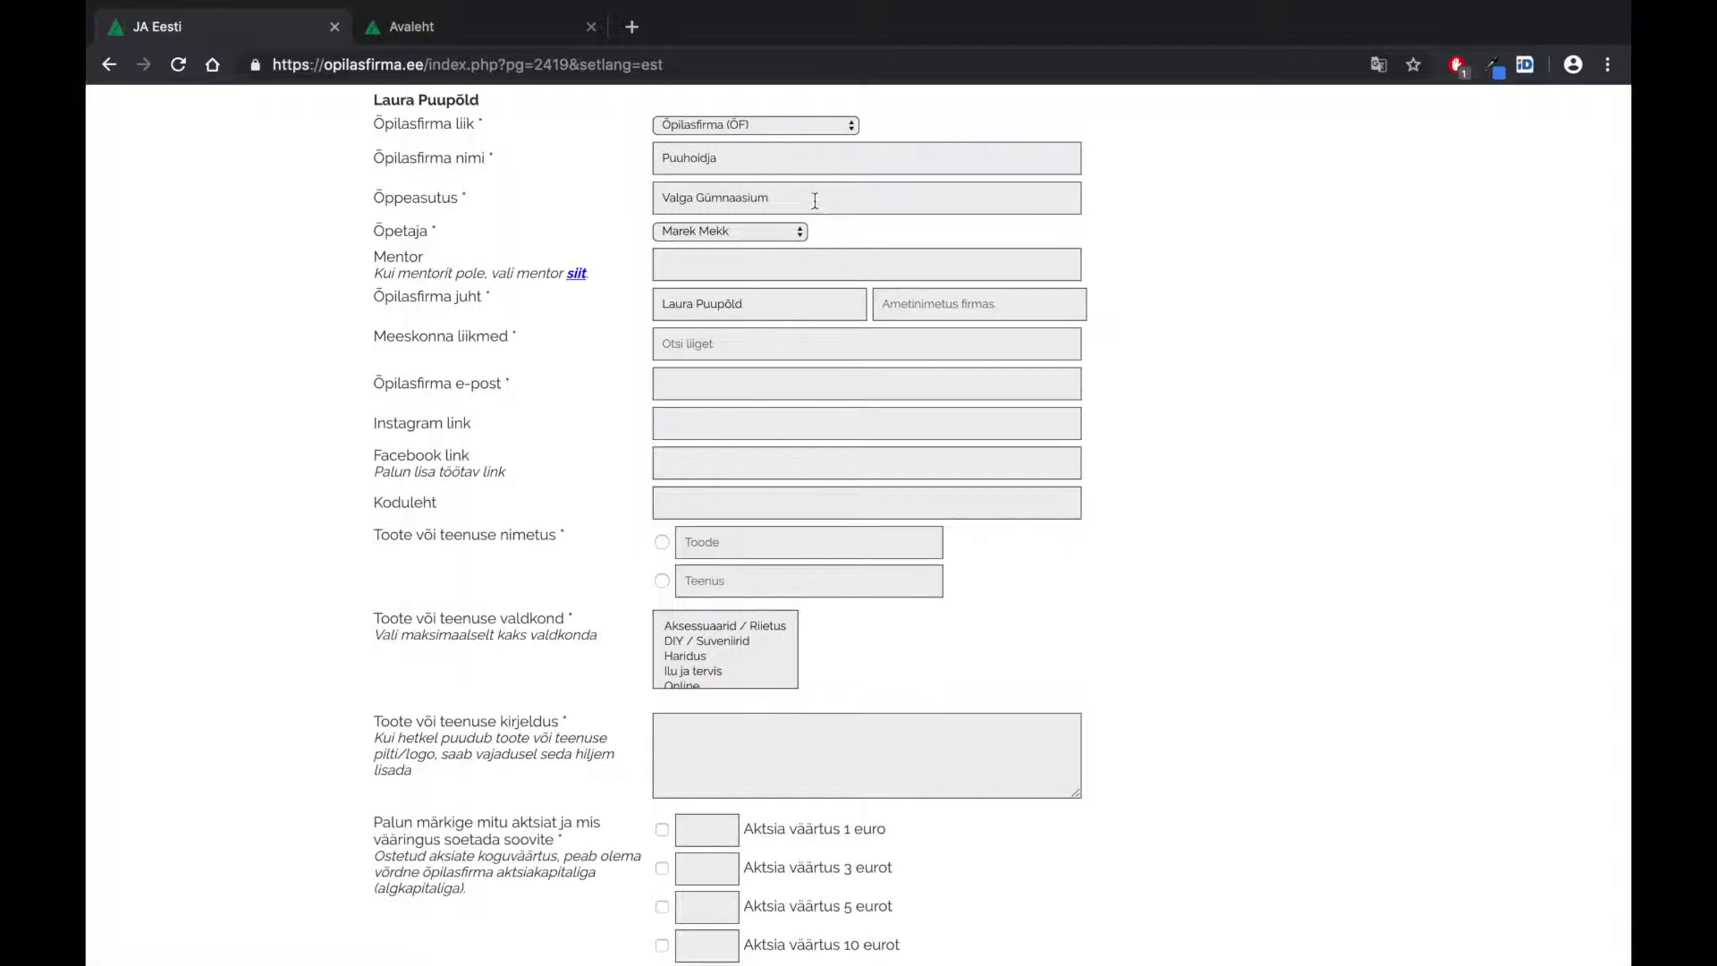
Set the leader's job title in the firm to Tegevjuht
click(910, 313)
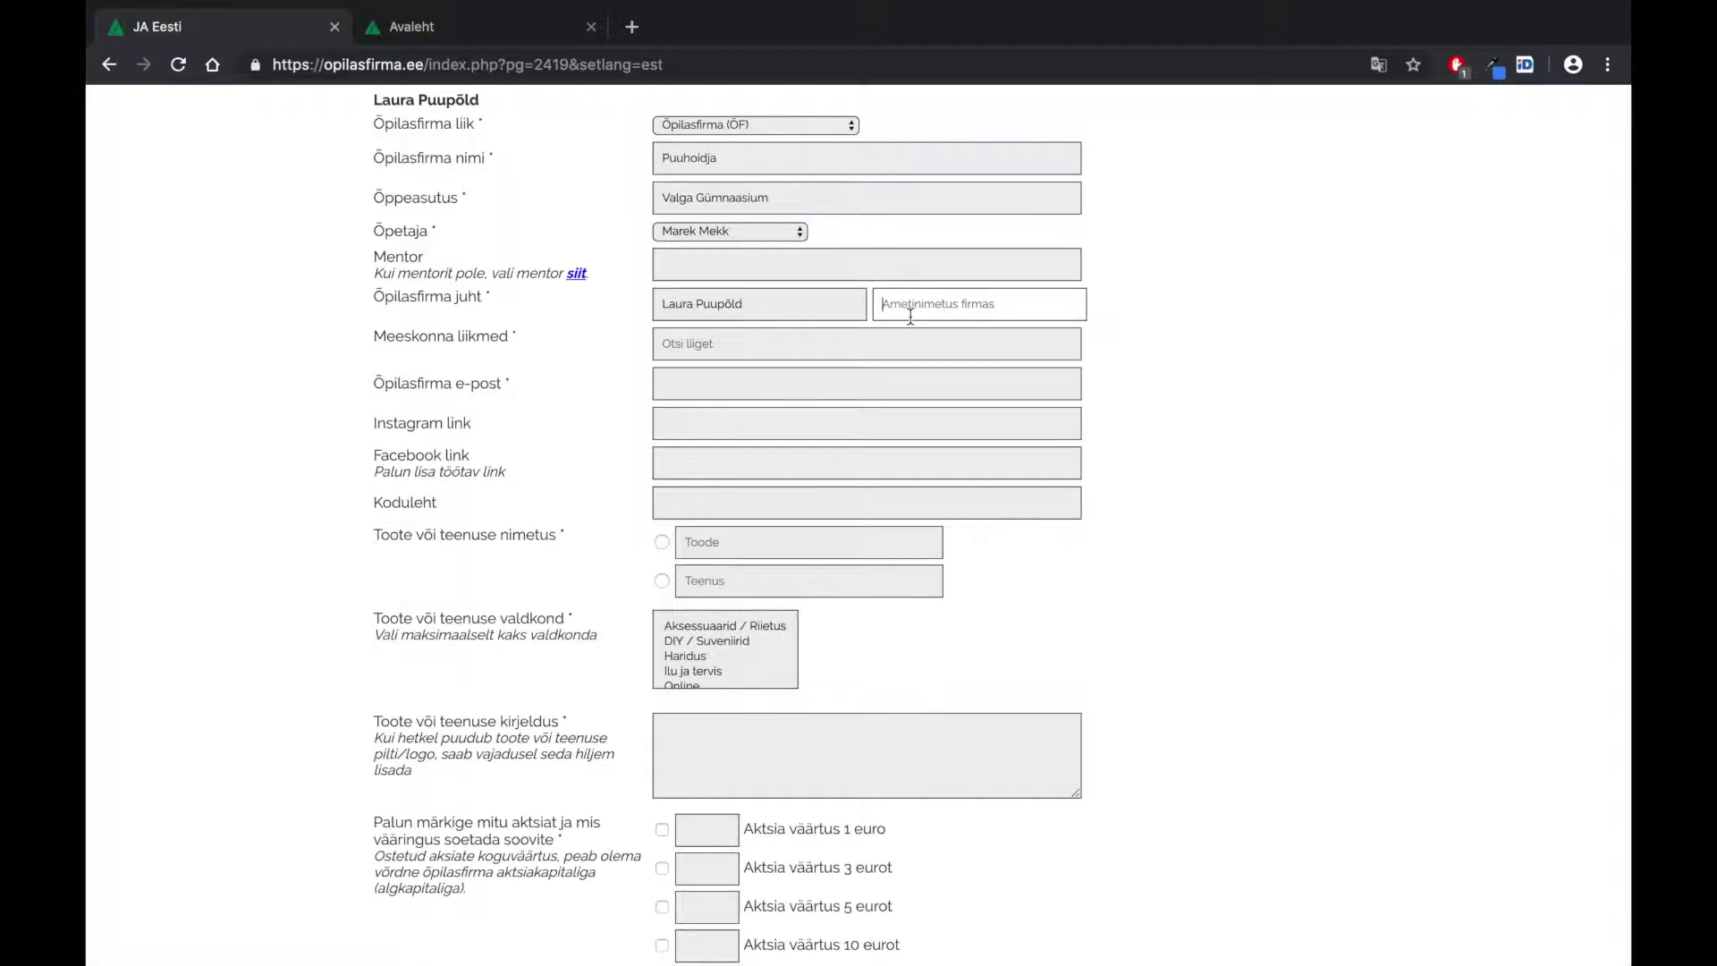
text(Tegevjuht)
click(860, 342)
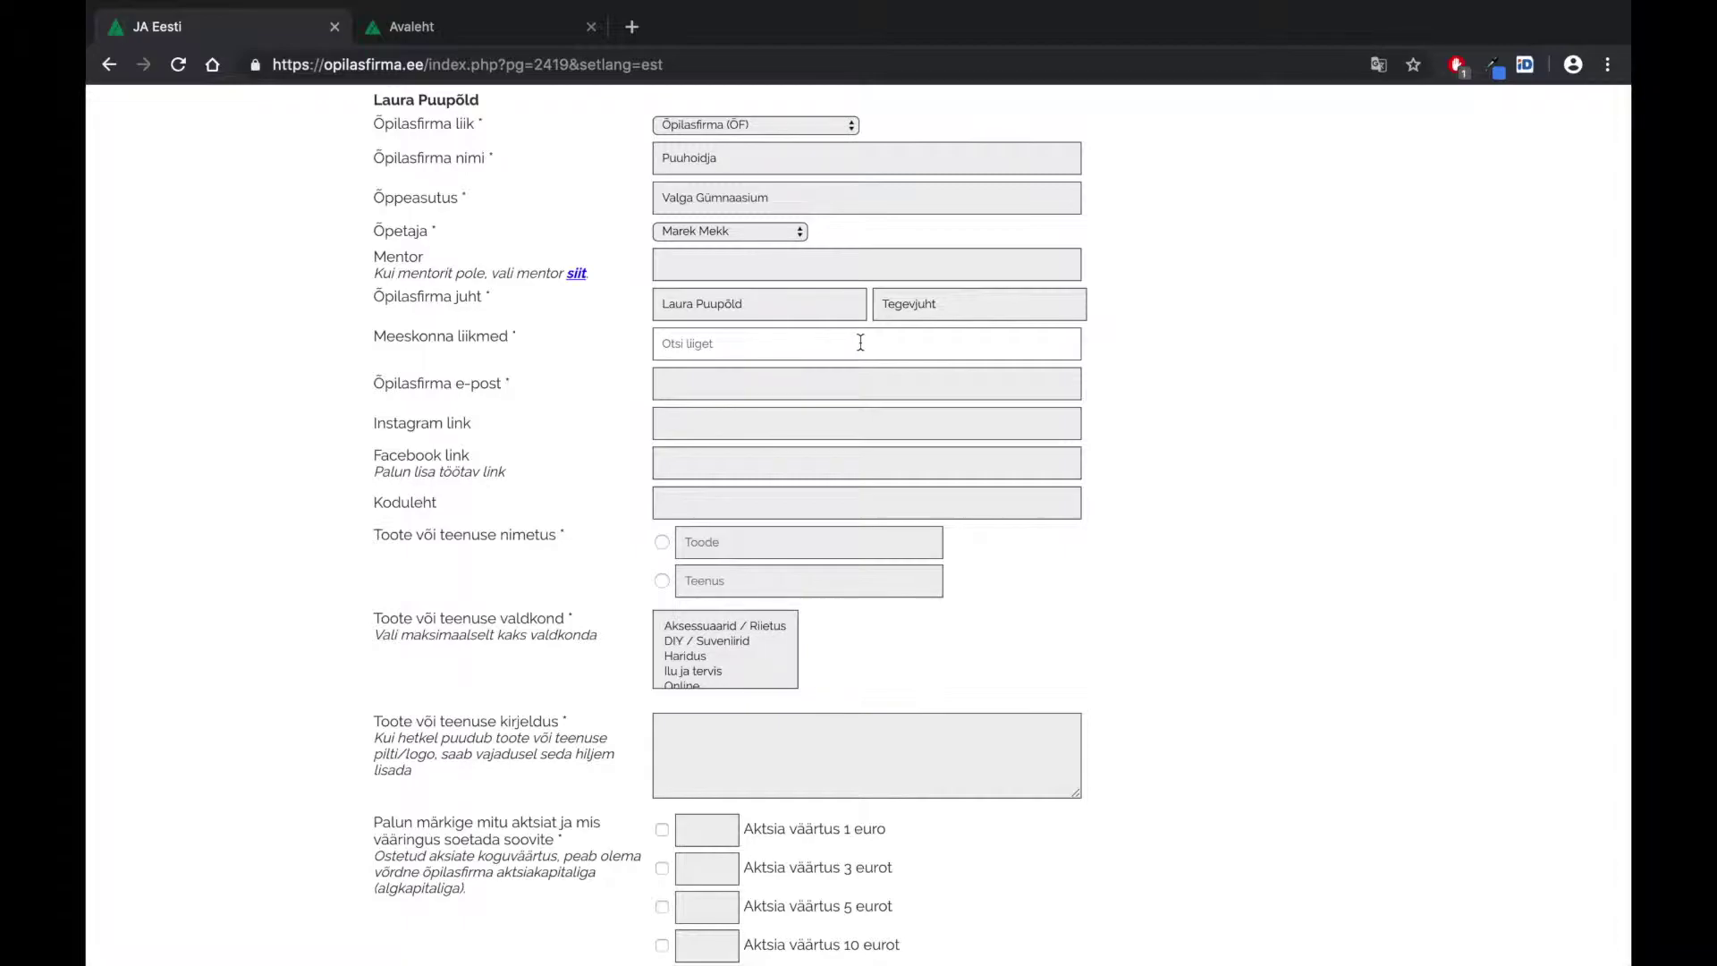
scroll(860, 343, down, 2)
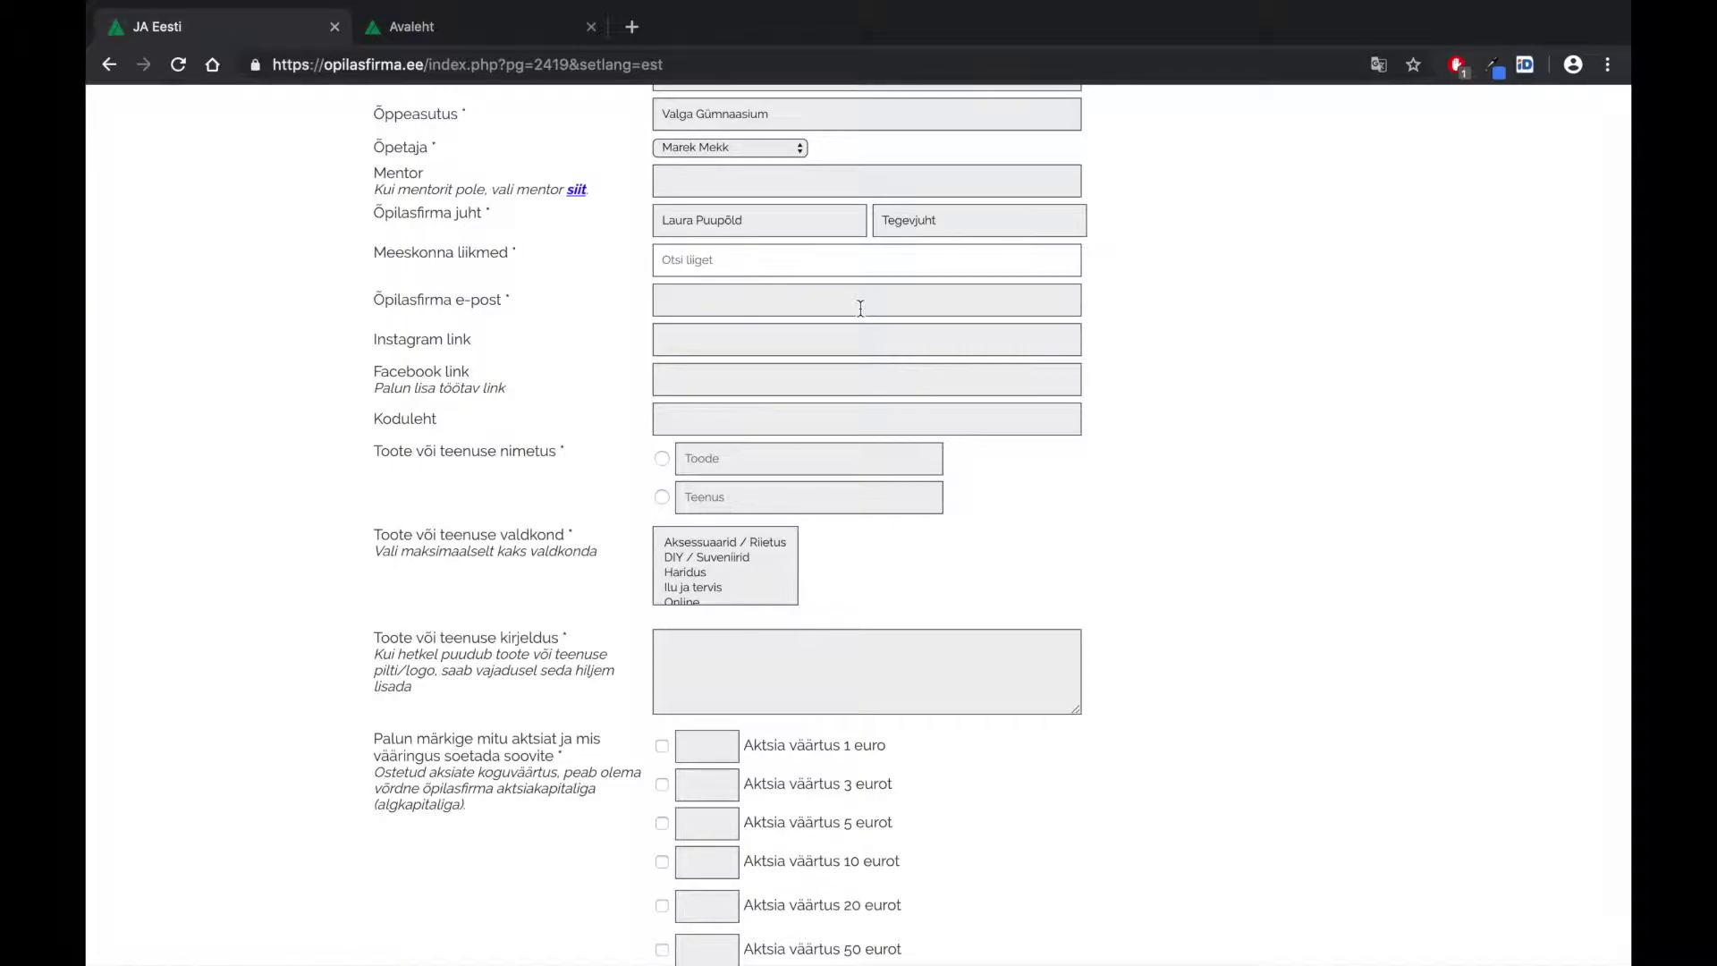
Enter the company's Gmail address in the Õpilasfirma e-post field
click(882, 272)
click(833, 305)
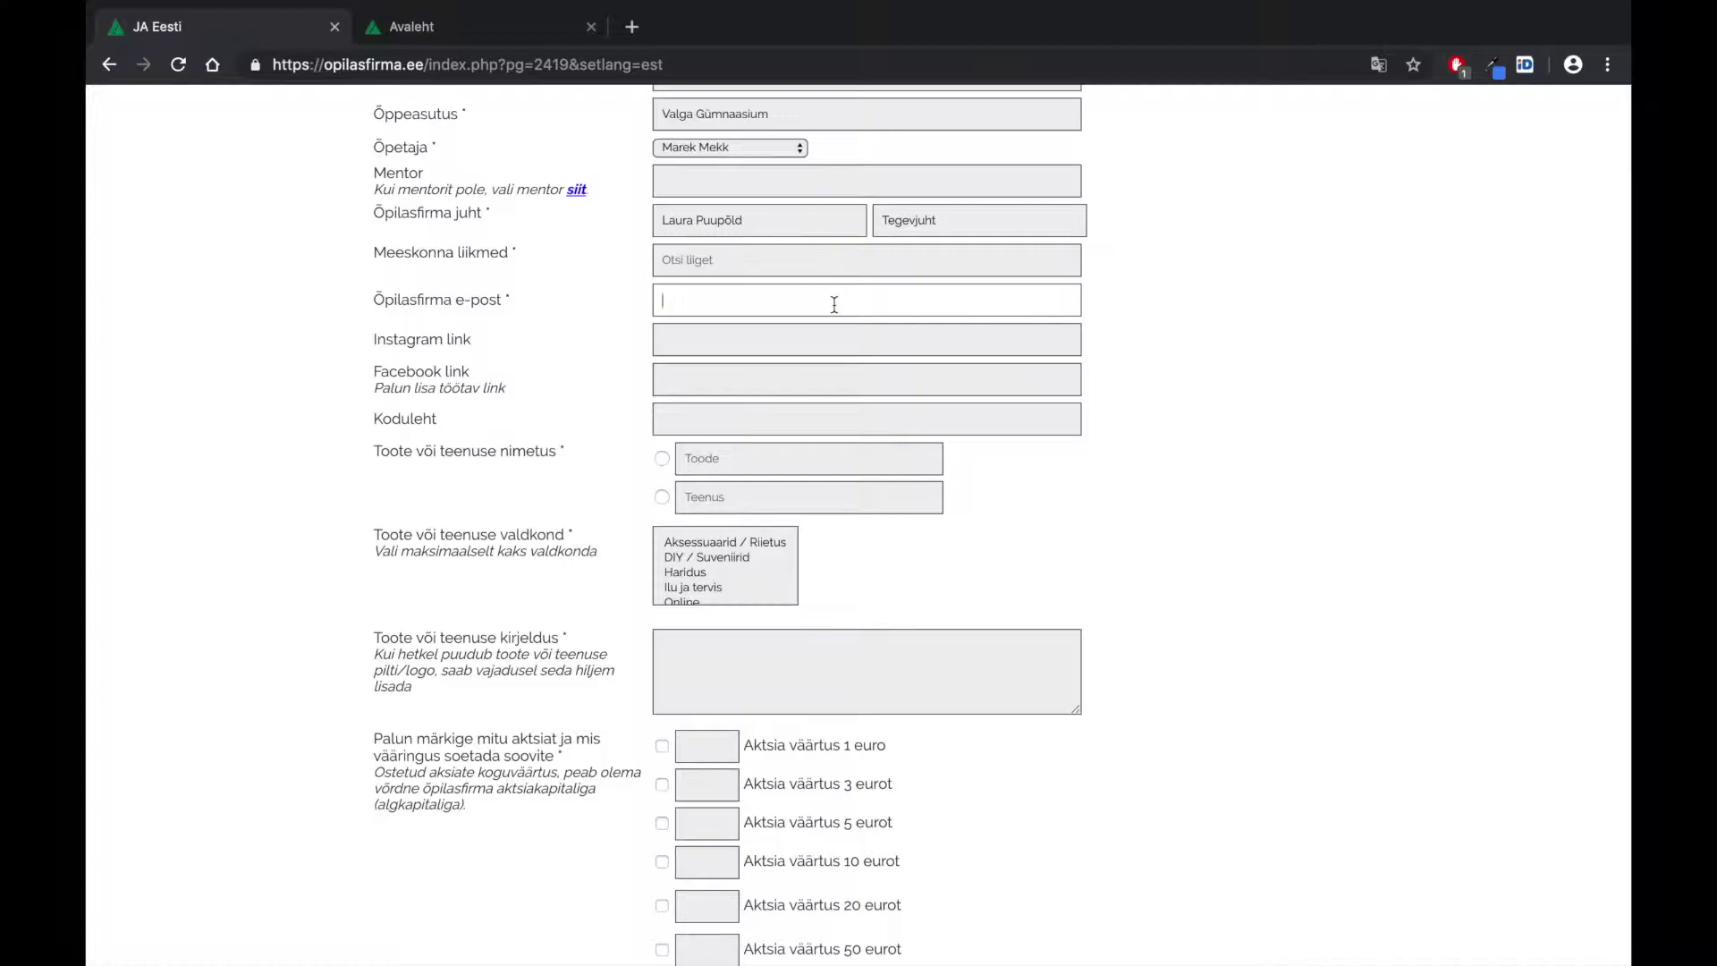
key(ctrl+Tab)
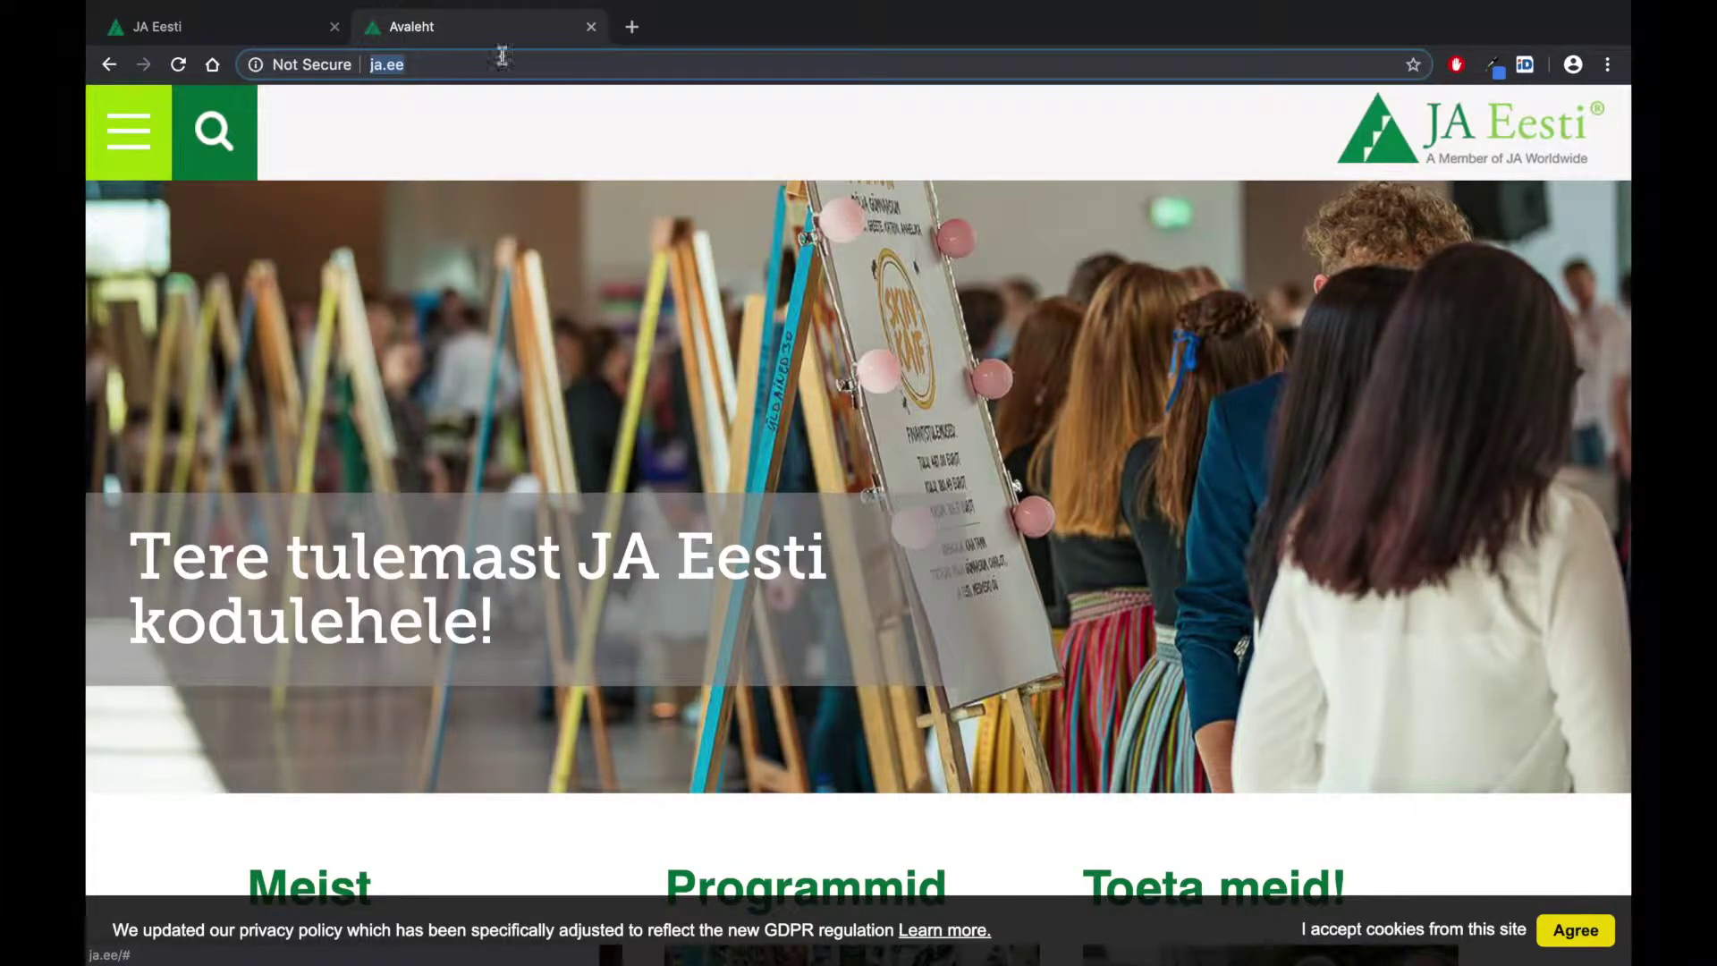
click(251, 36)
text(@gmail.com)
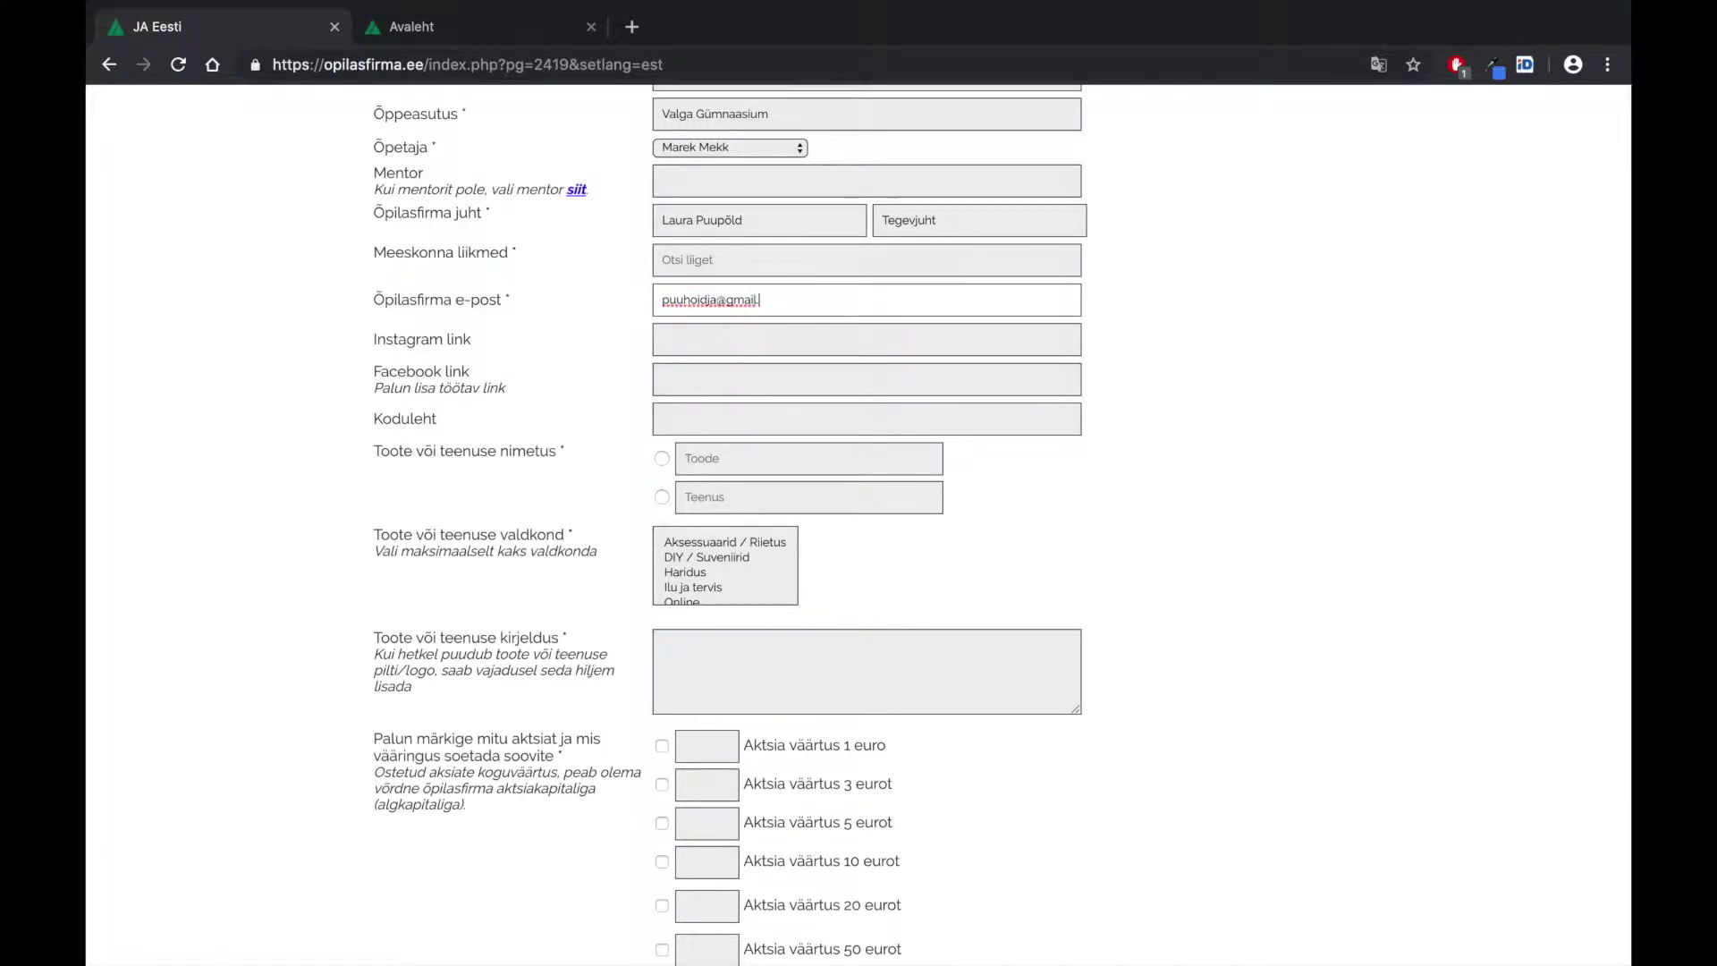
Move through the Instagram and Facebook link fields to Koduleht
click(794, 340)
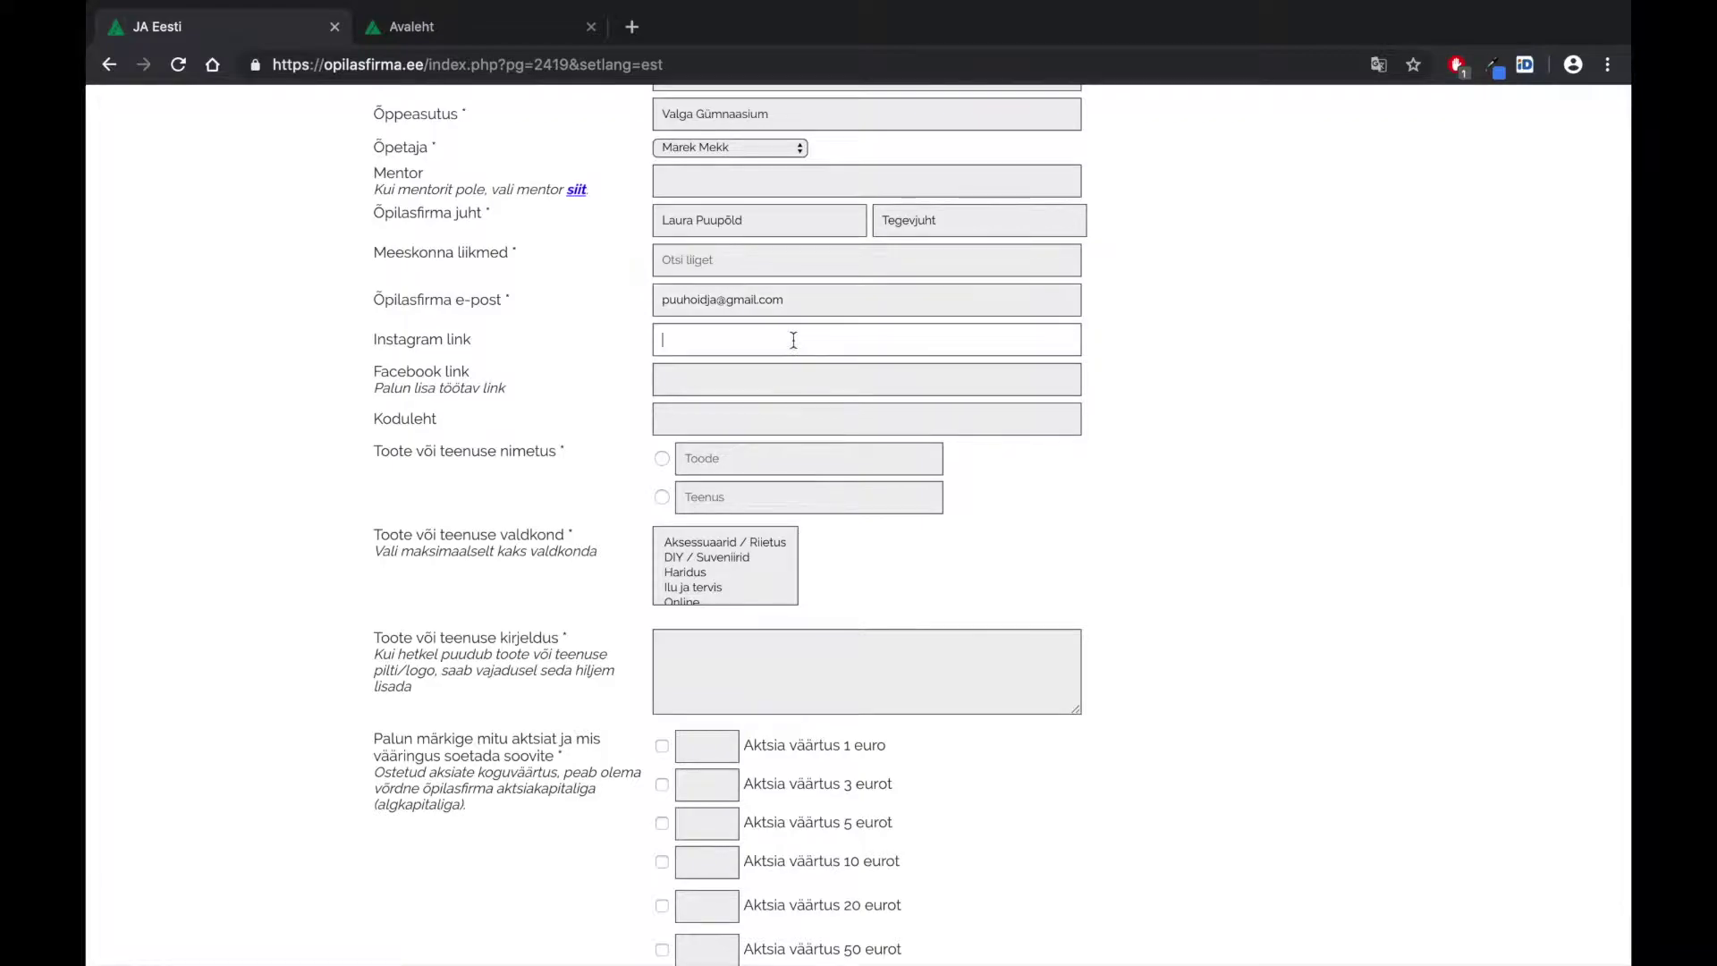
click(748, 373)
click(738, 354)
click(730, 364)
click(718, 418)
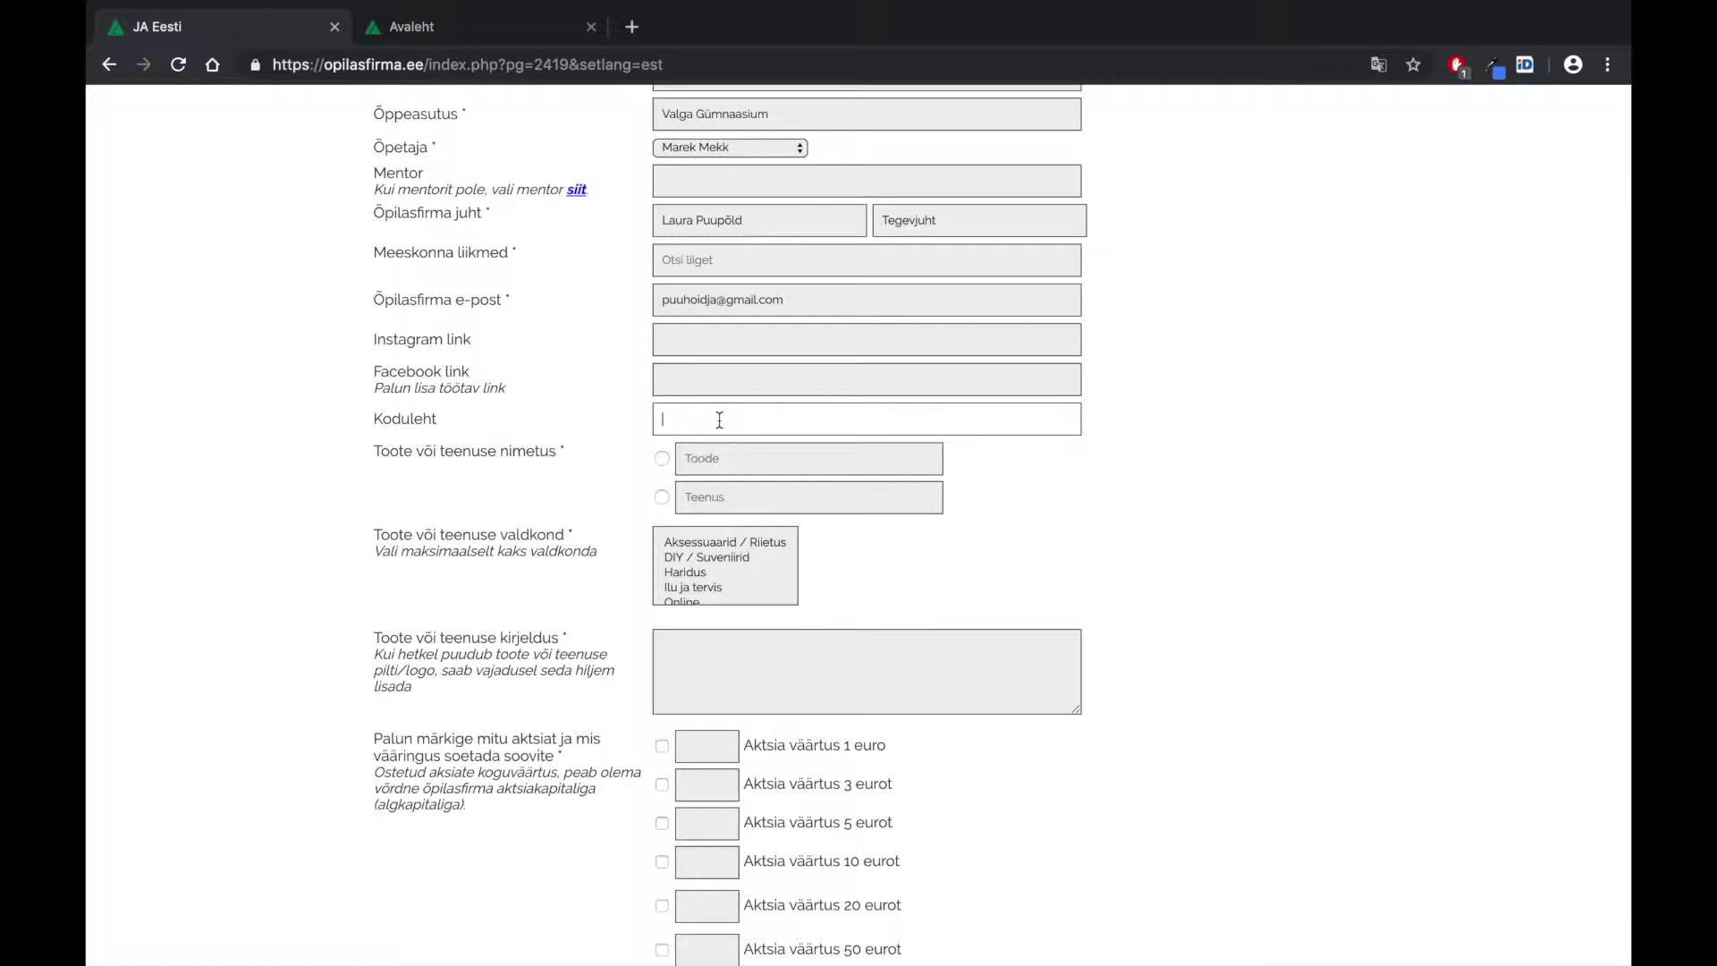
Copy the ja.ee address from the JA Eesti Avaleht tab for the link fields
click(712, 373)
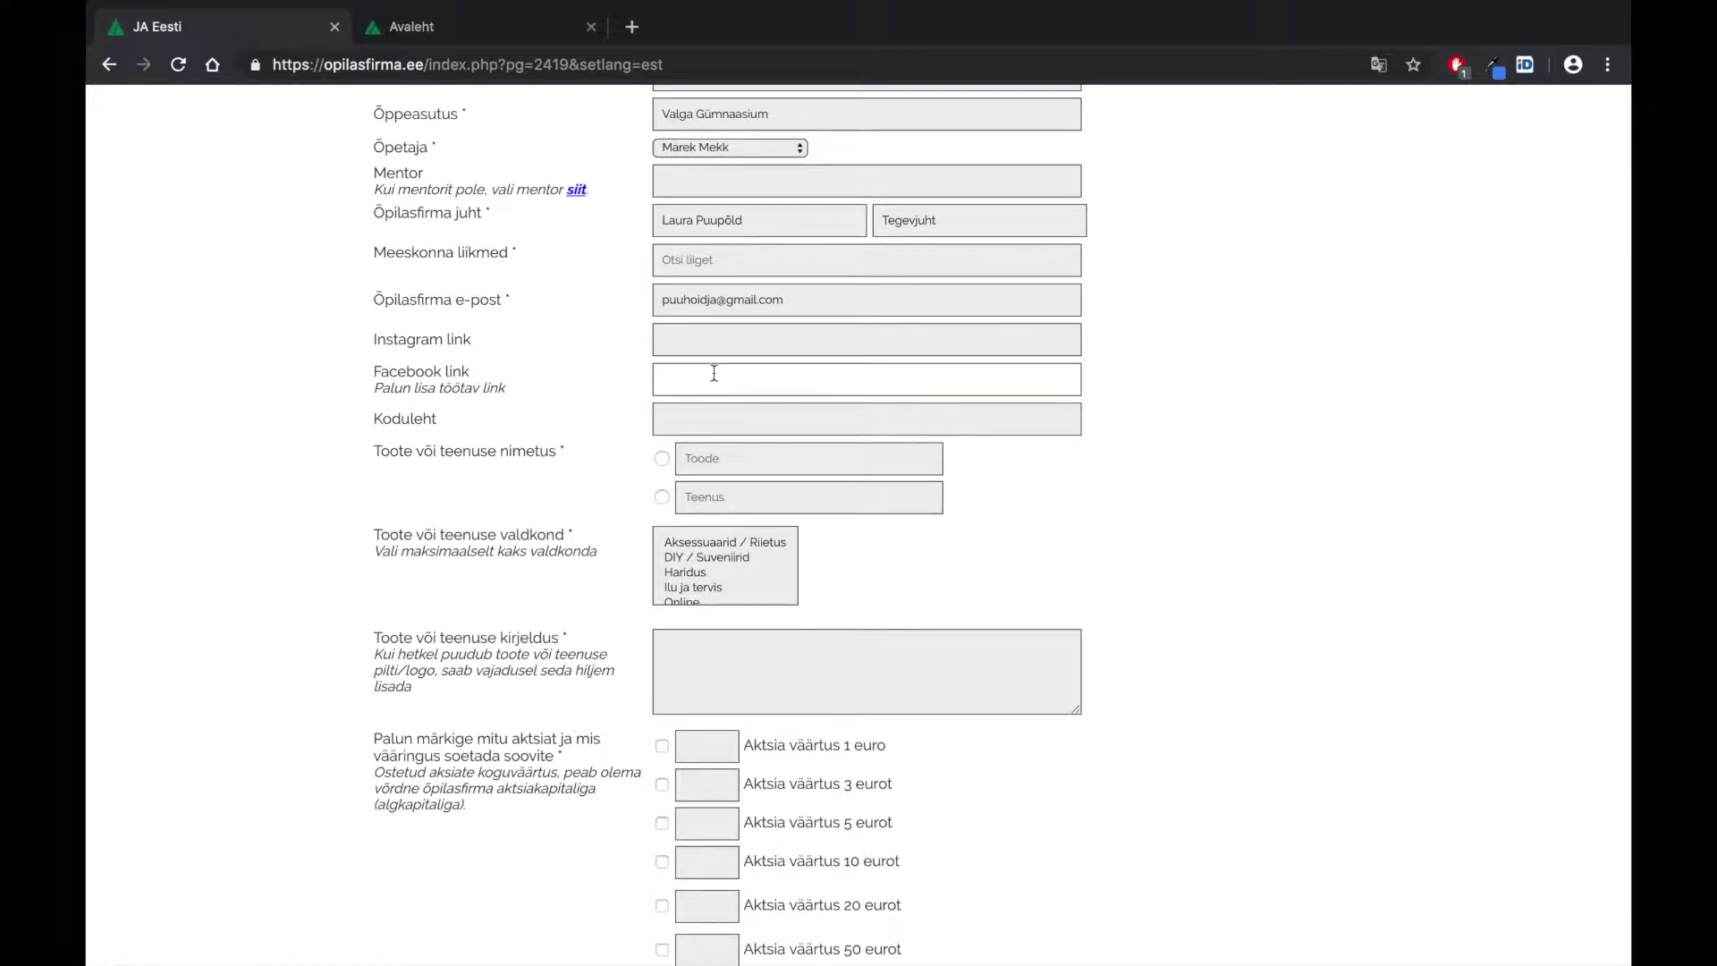
text(Puudhoijda)
click(502, 36)
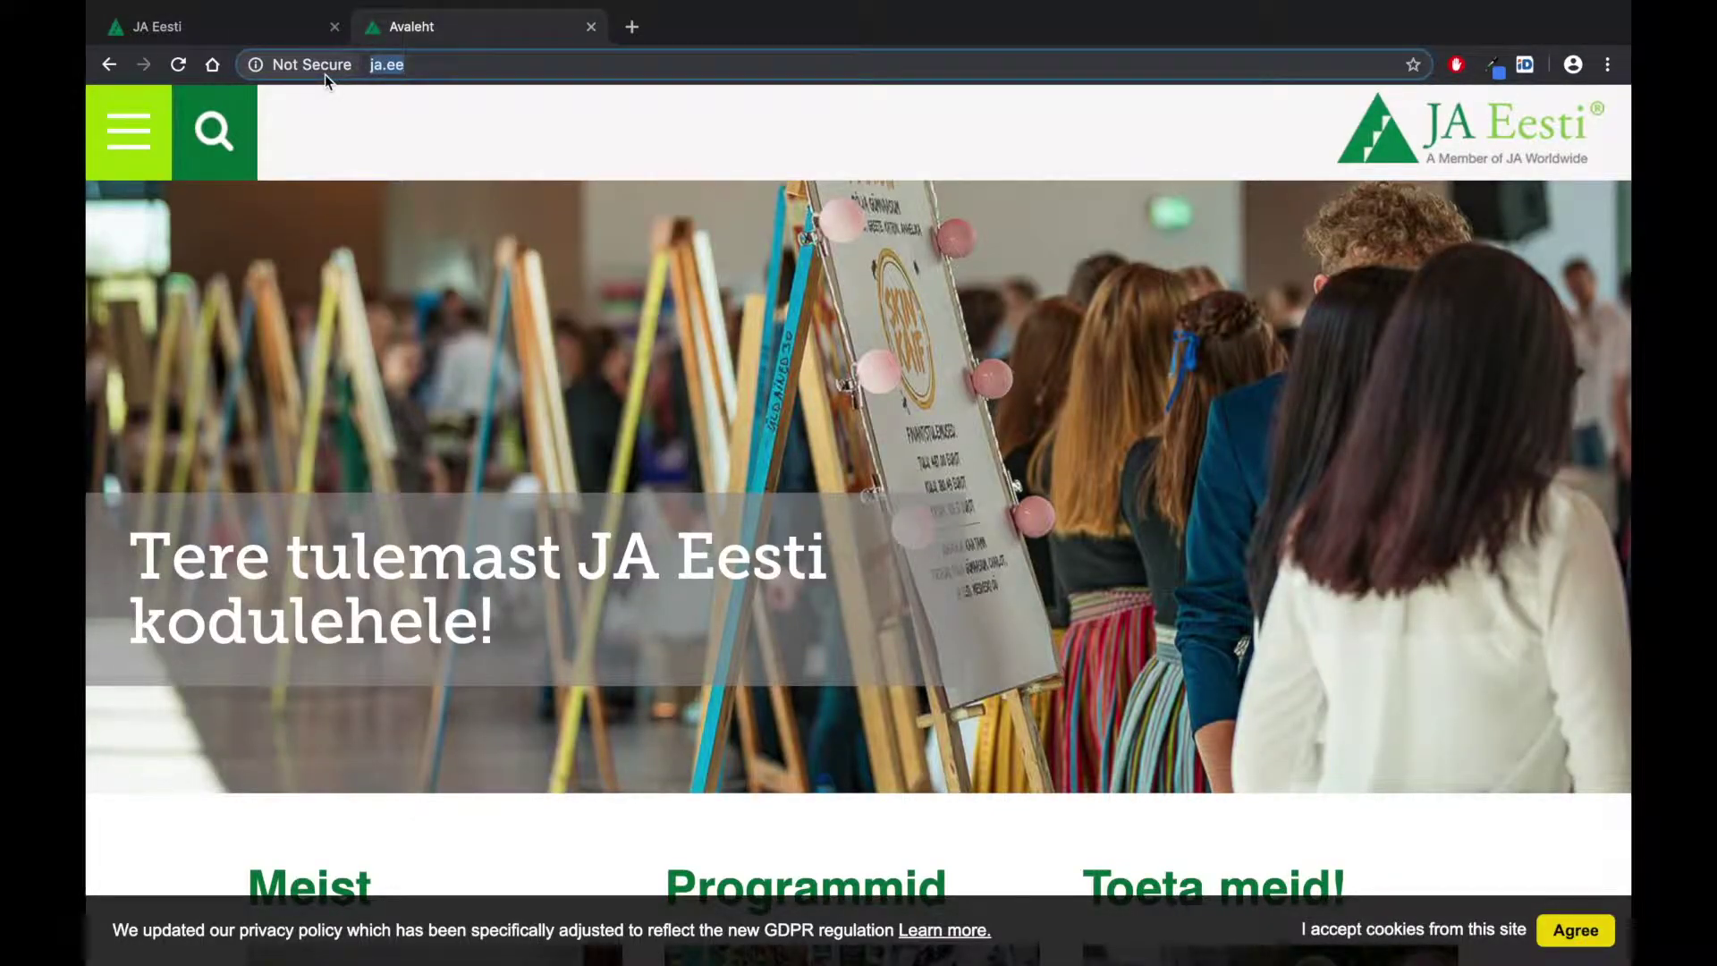
click(276, 38)
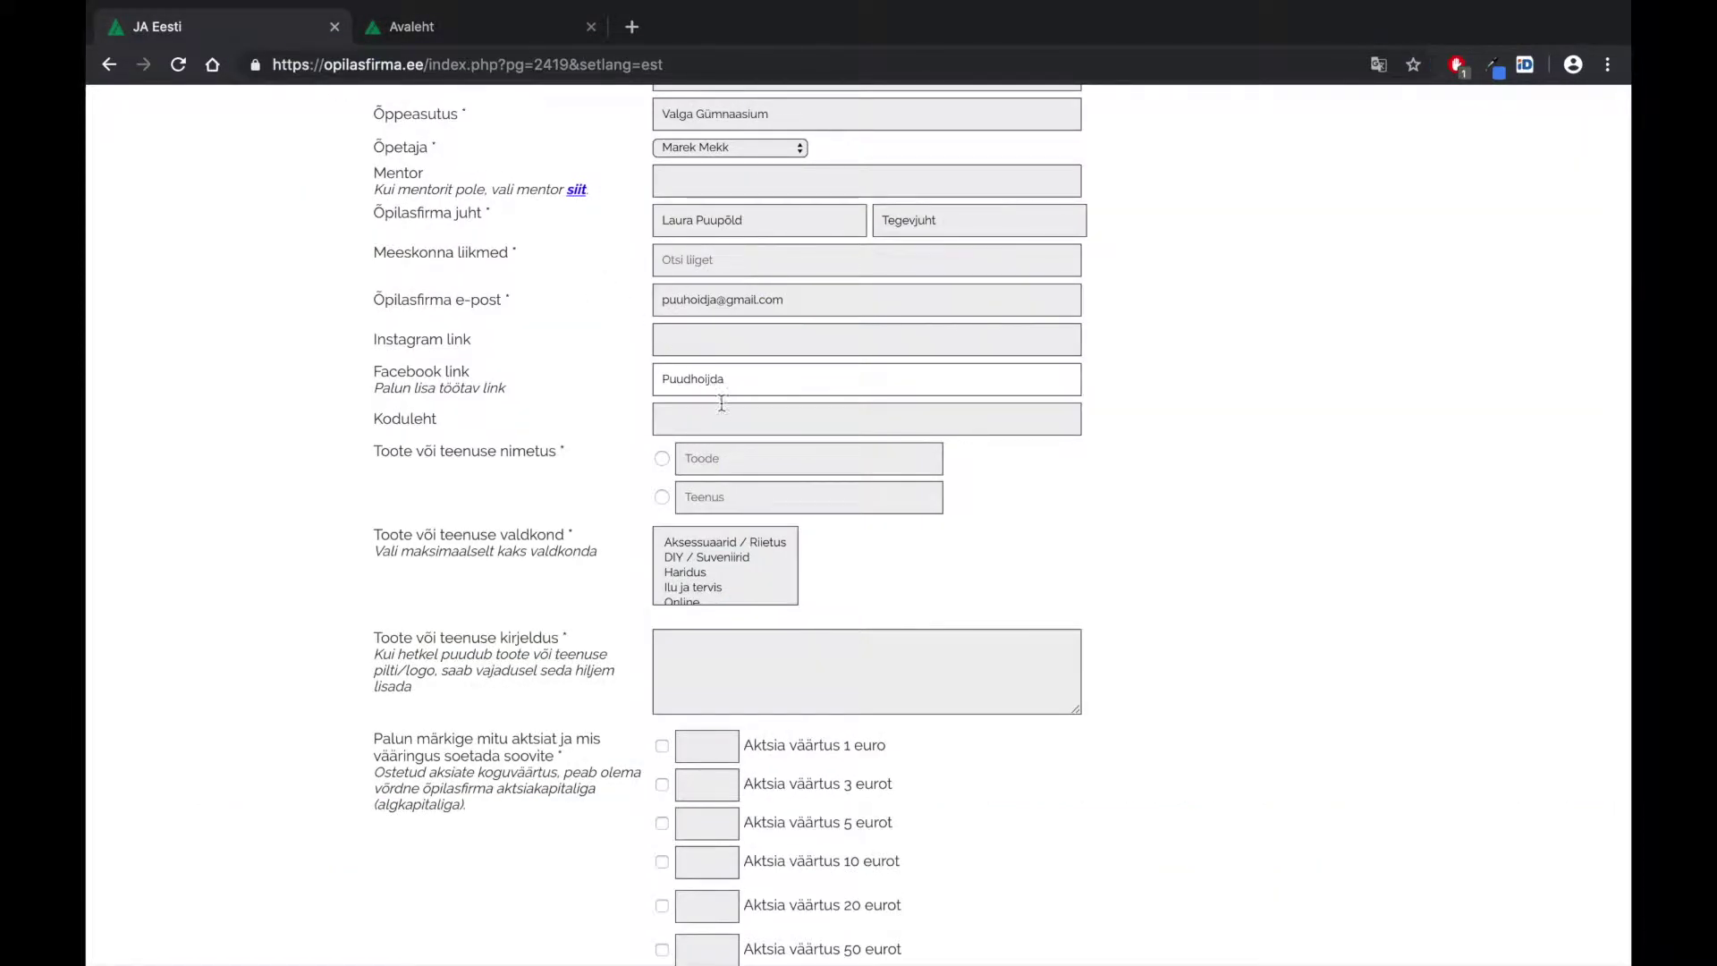
click(751, 350)
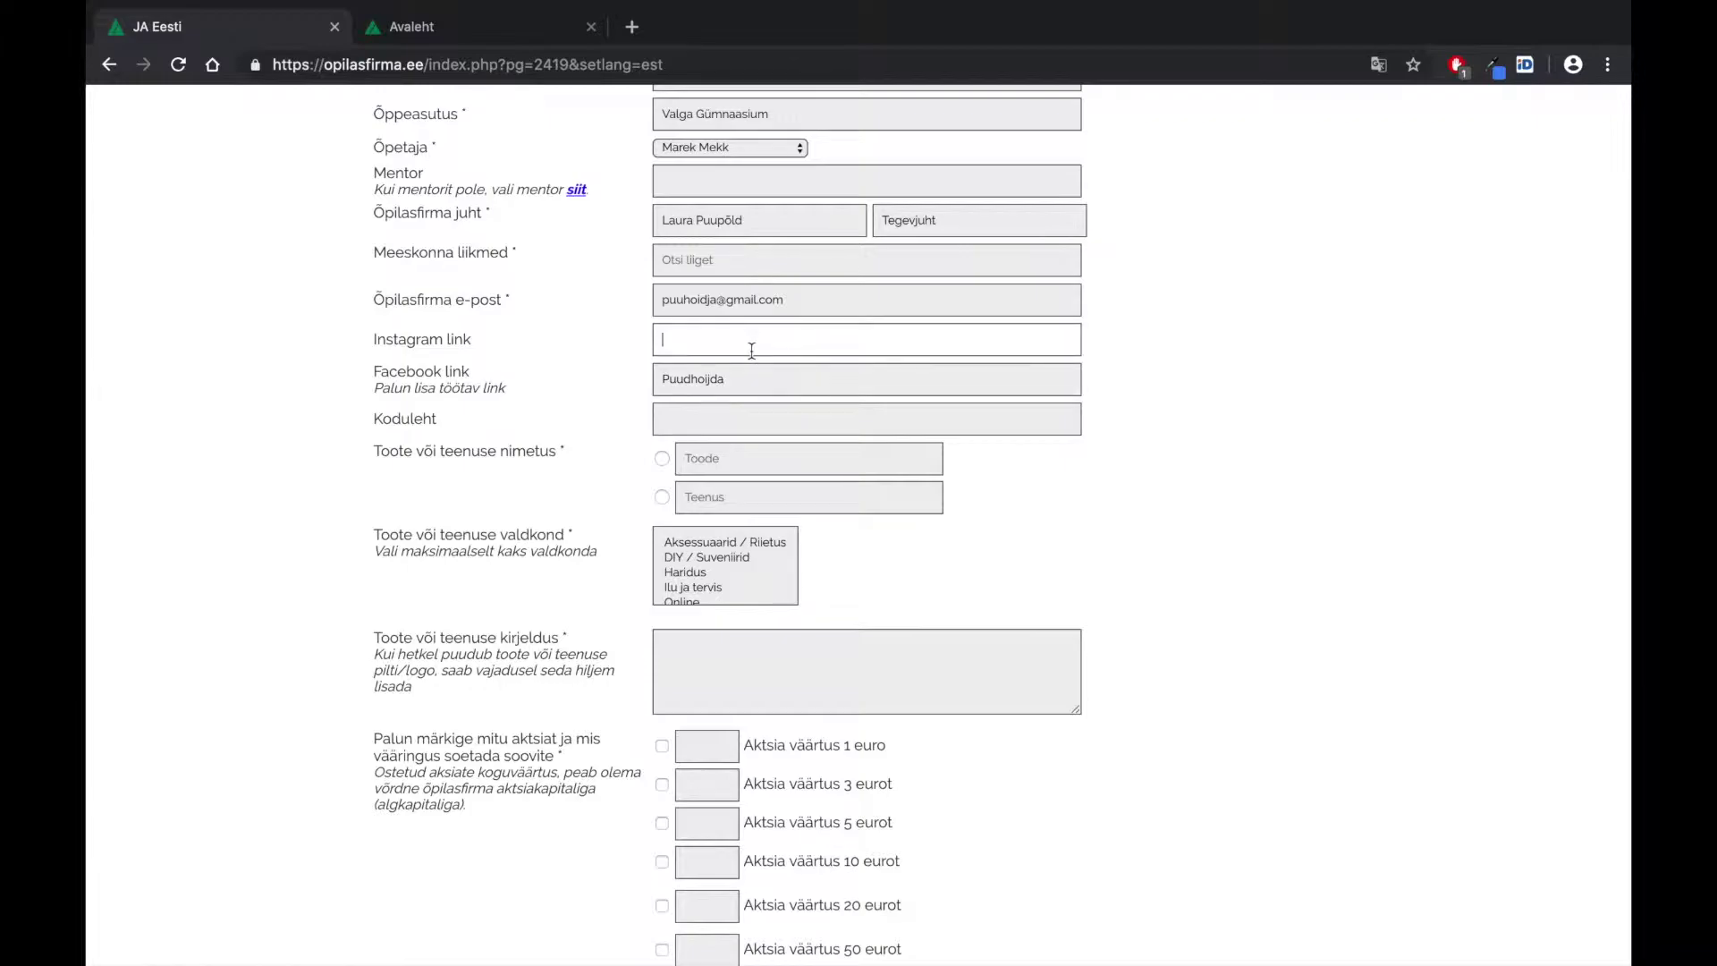
text(http://ja.ee/)
key(Tab)
key(BackSpace)
text(http://ja.ee/)
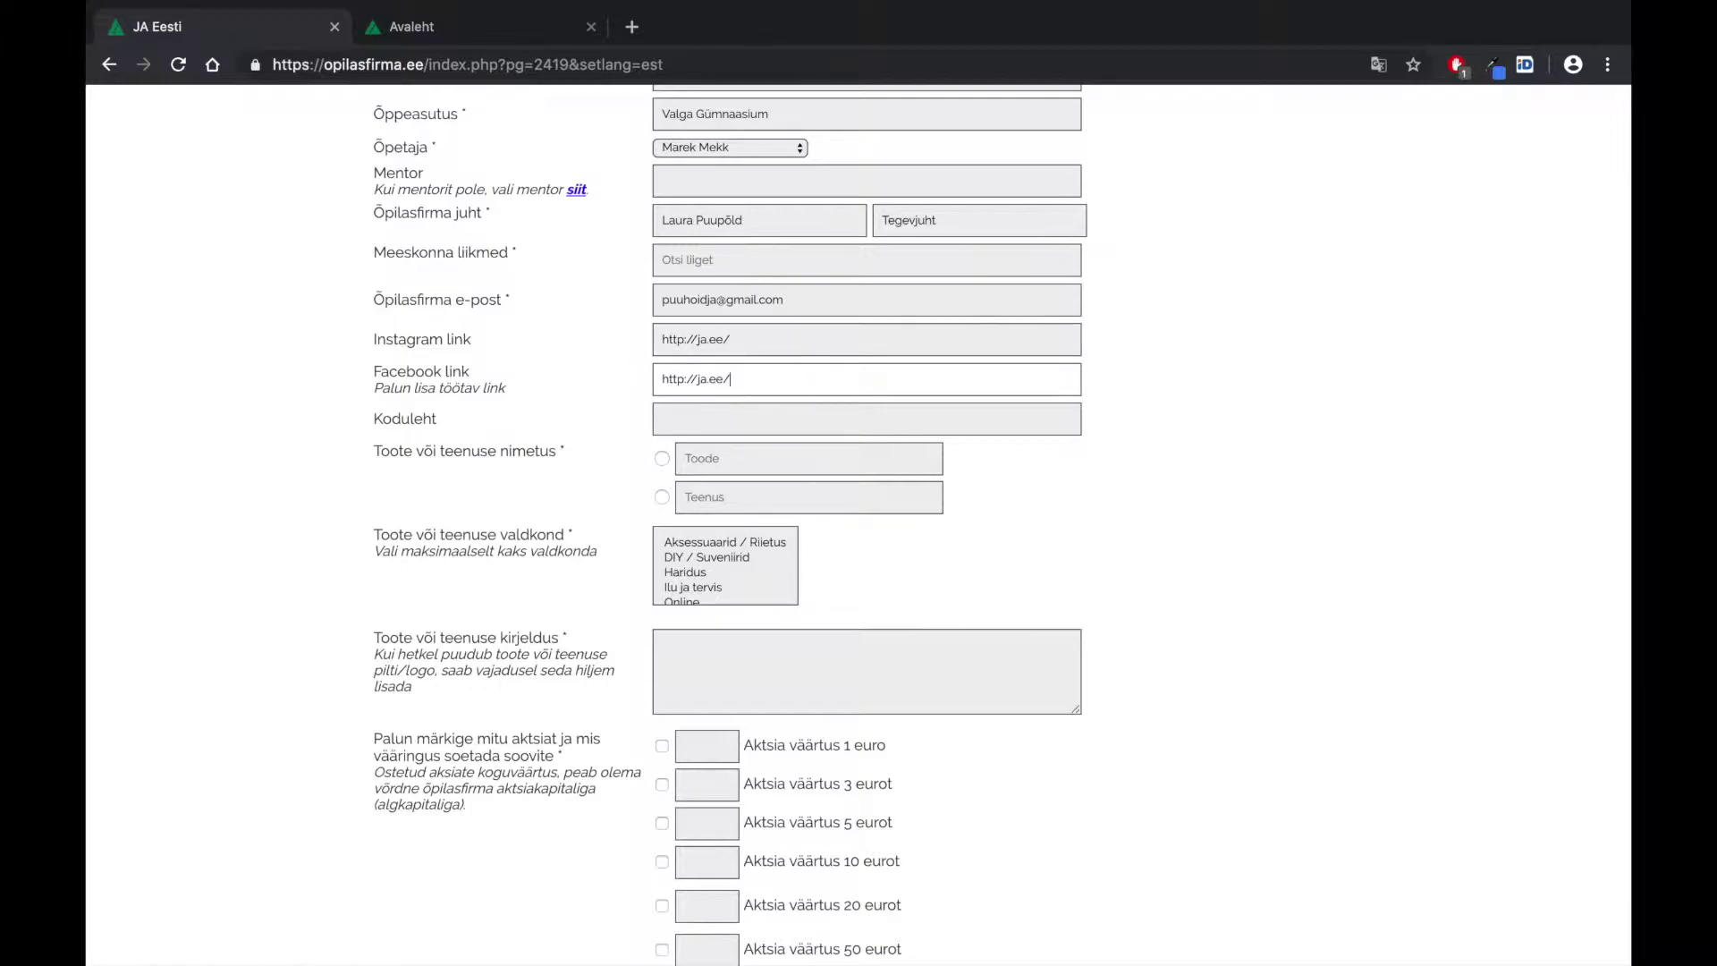
click(698, 425)
text(http://ja.ee/)
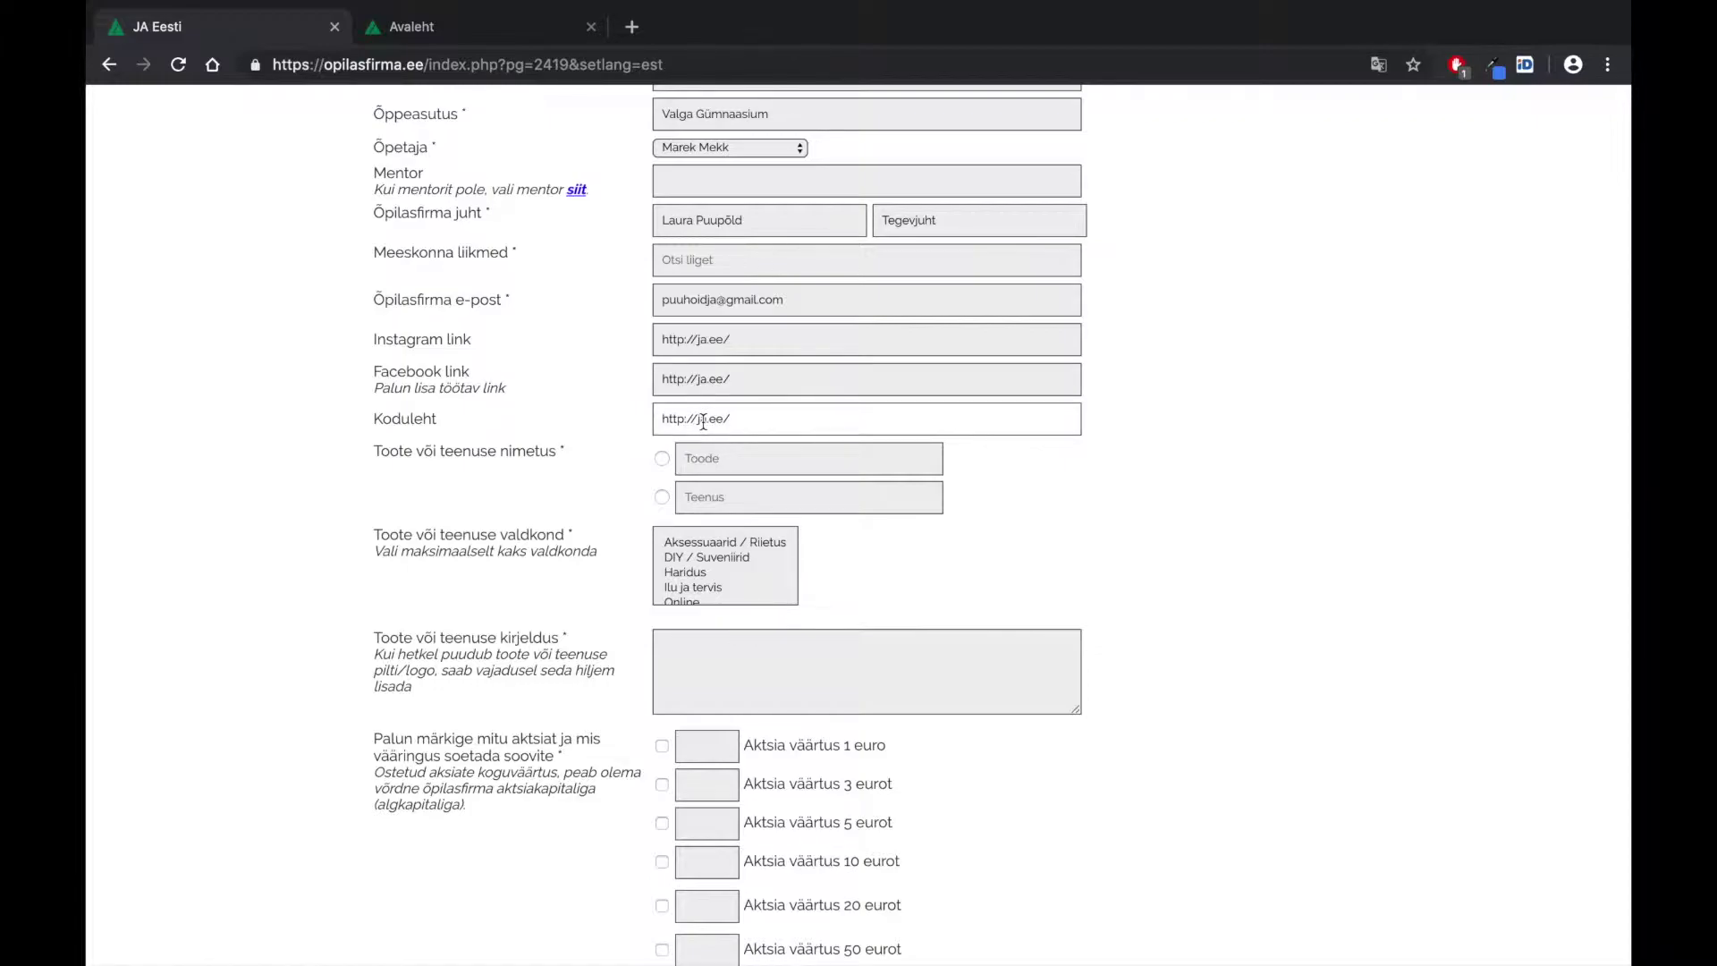
Mark the offering as a product named 'Puidust võtmehoidjad'
scroll(798, 442, down, 3)
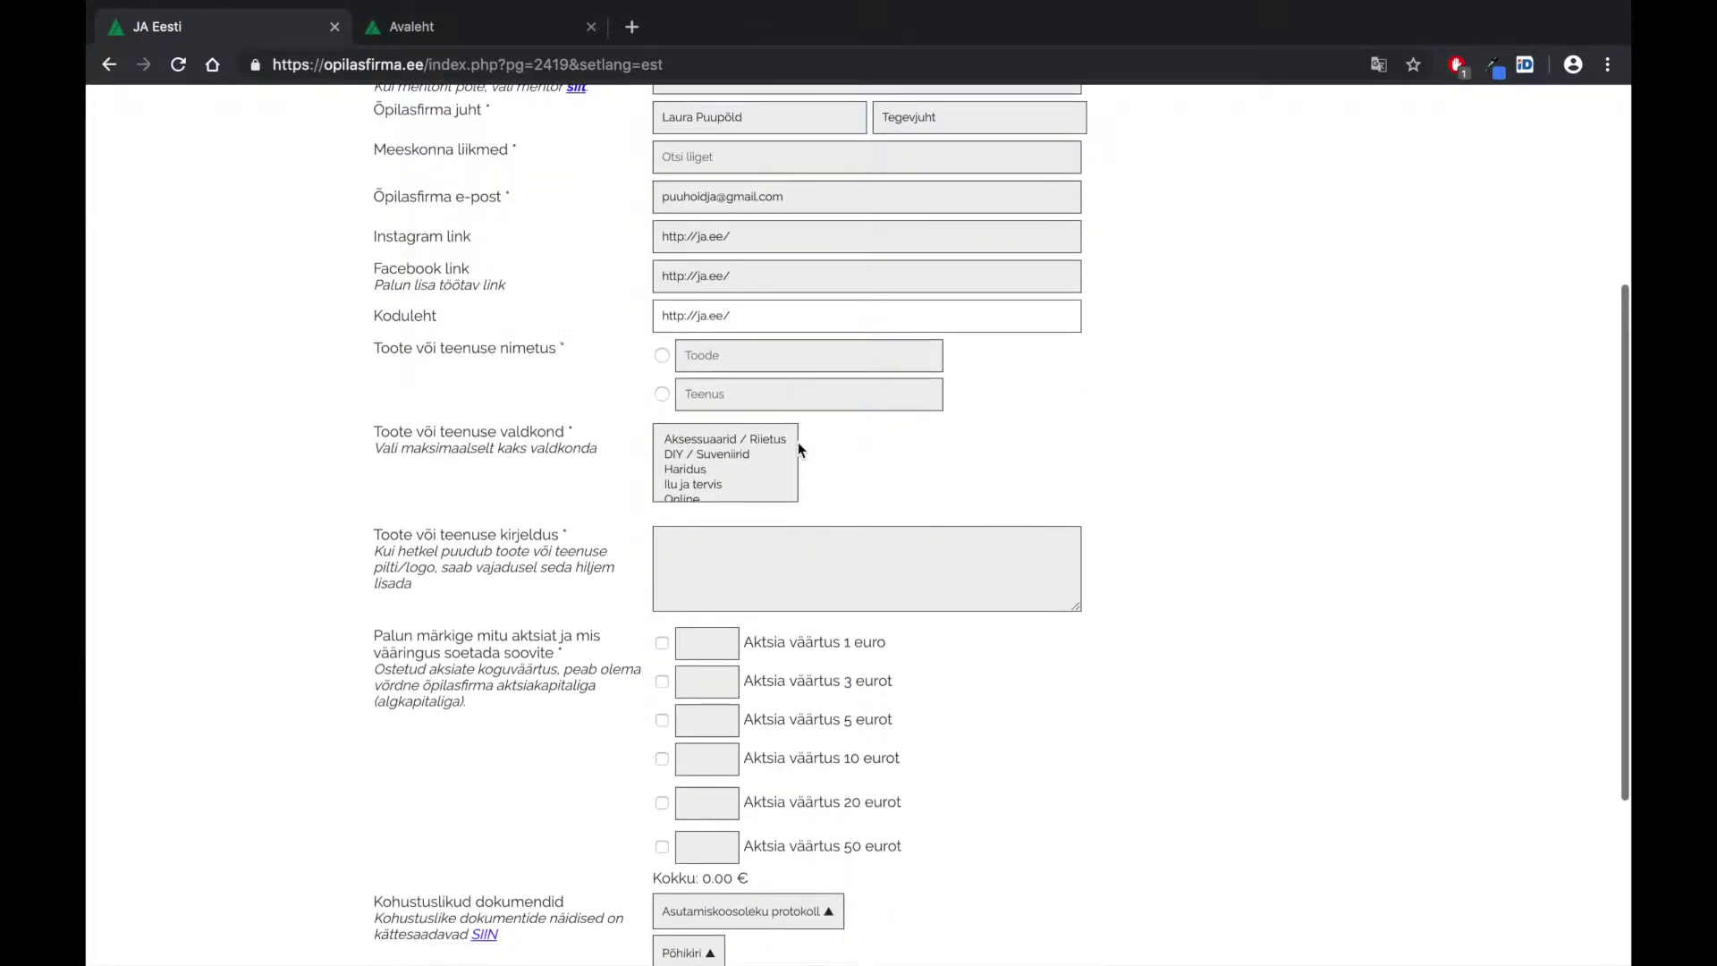
scroll(798, 443, down, 2)
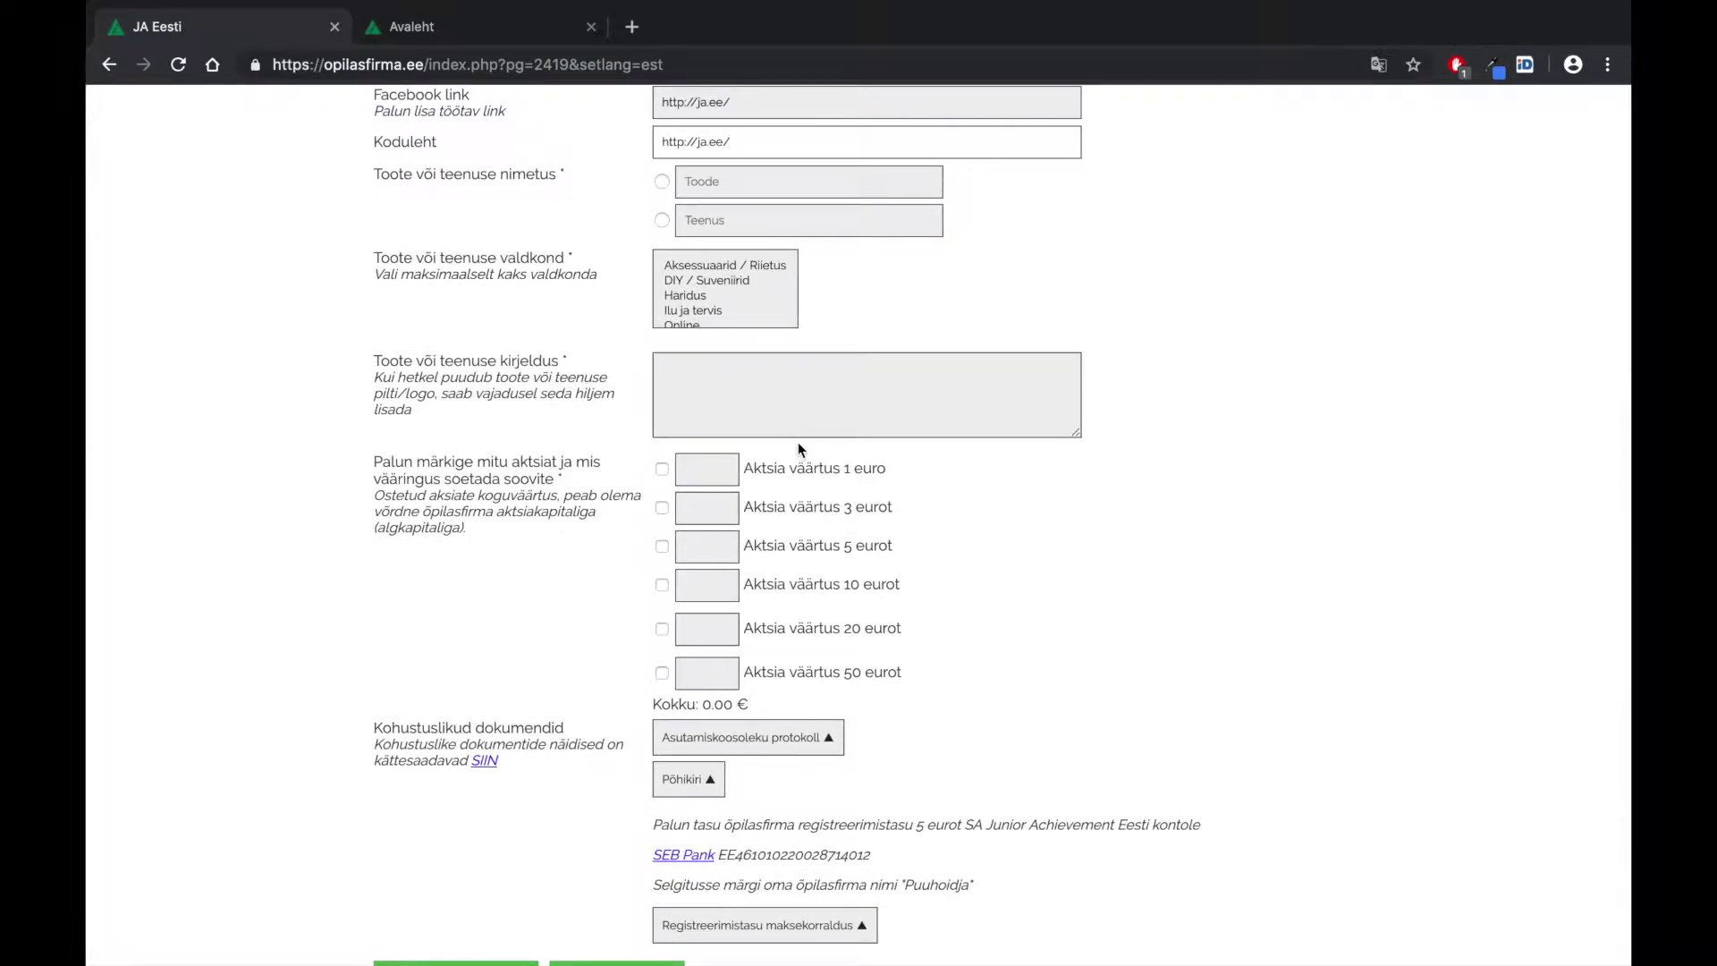
scroll(798, 442, up, 3)
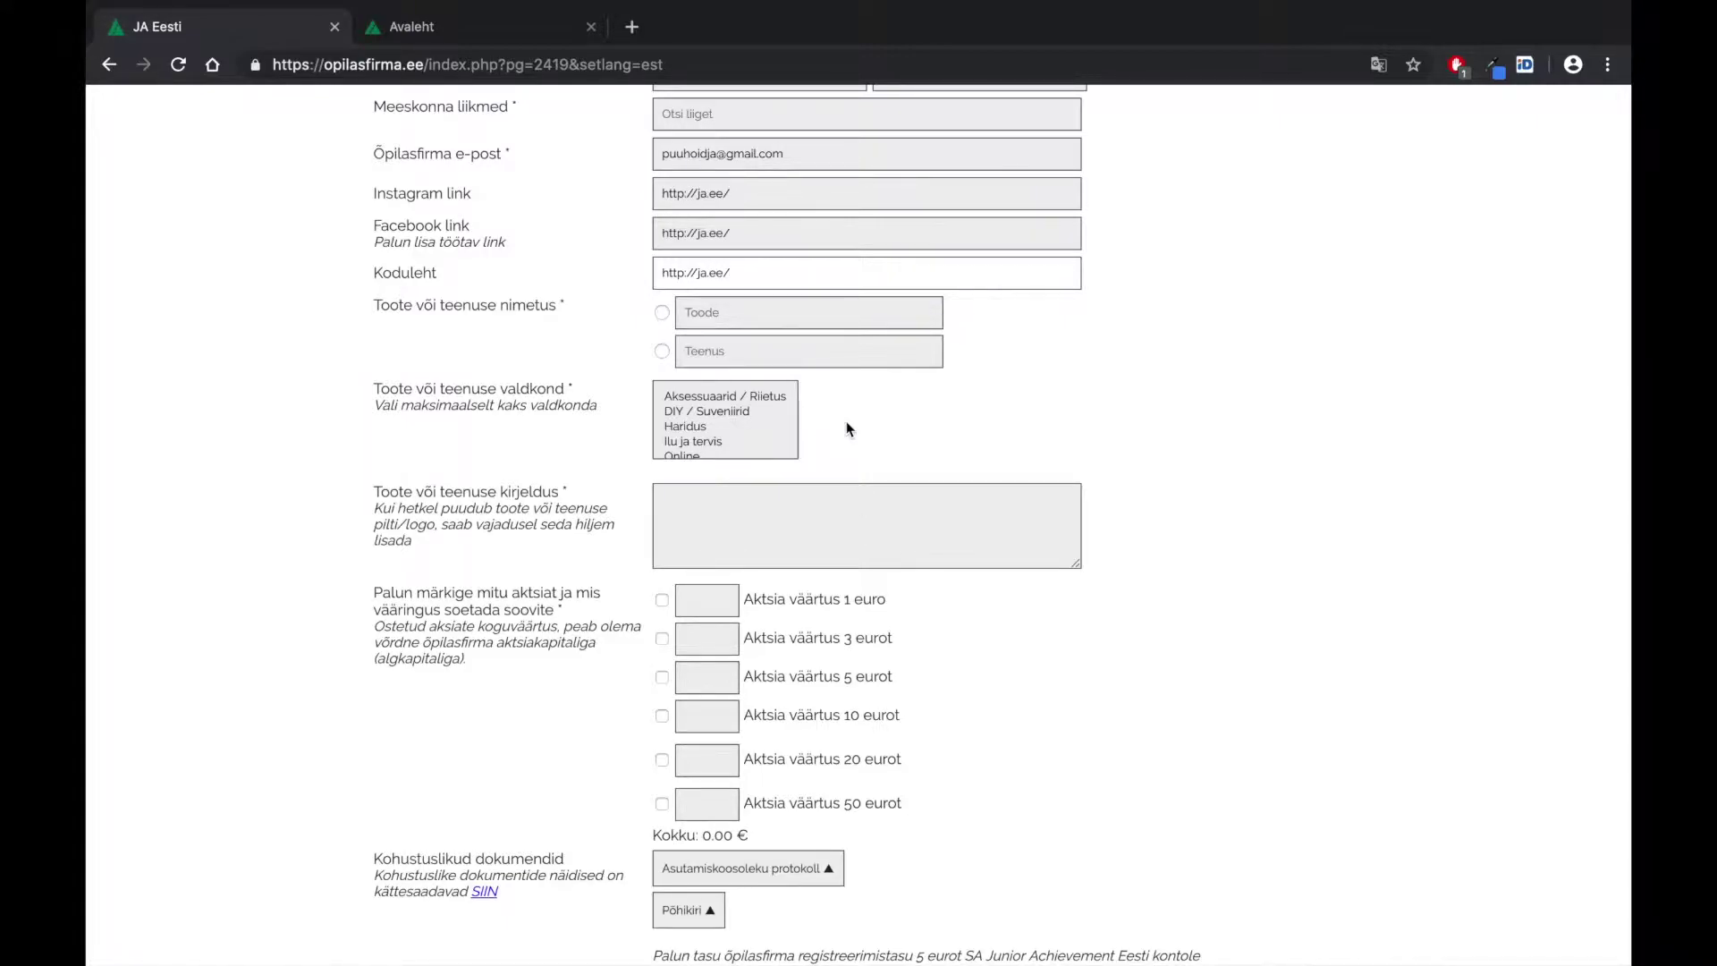
click(663, 314)
click(663, 351)
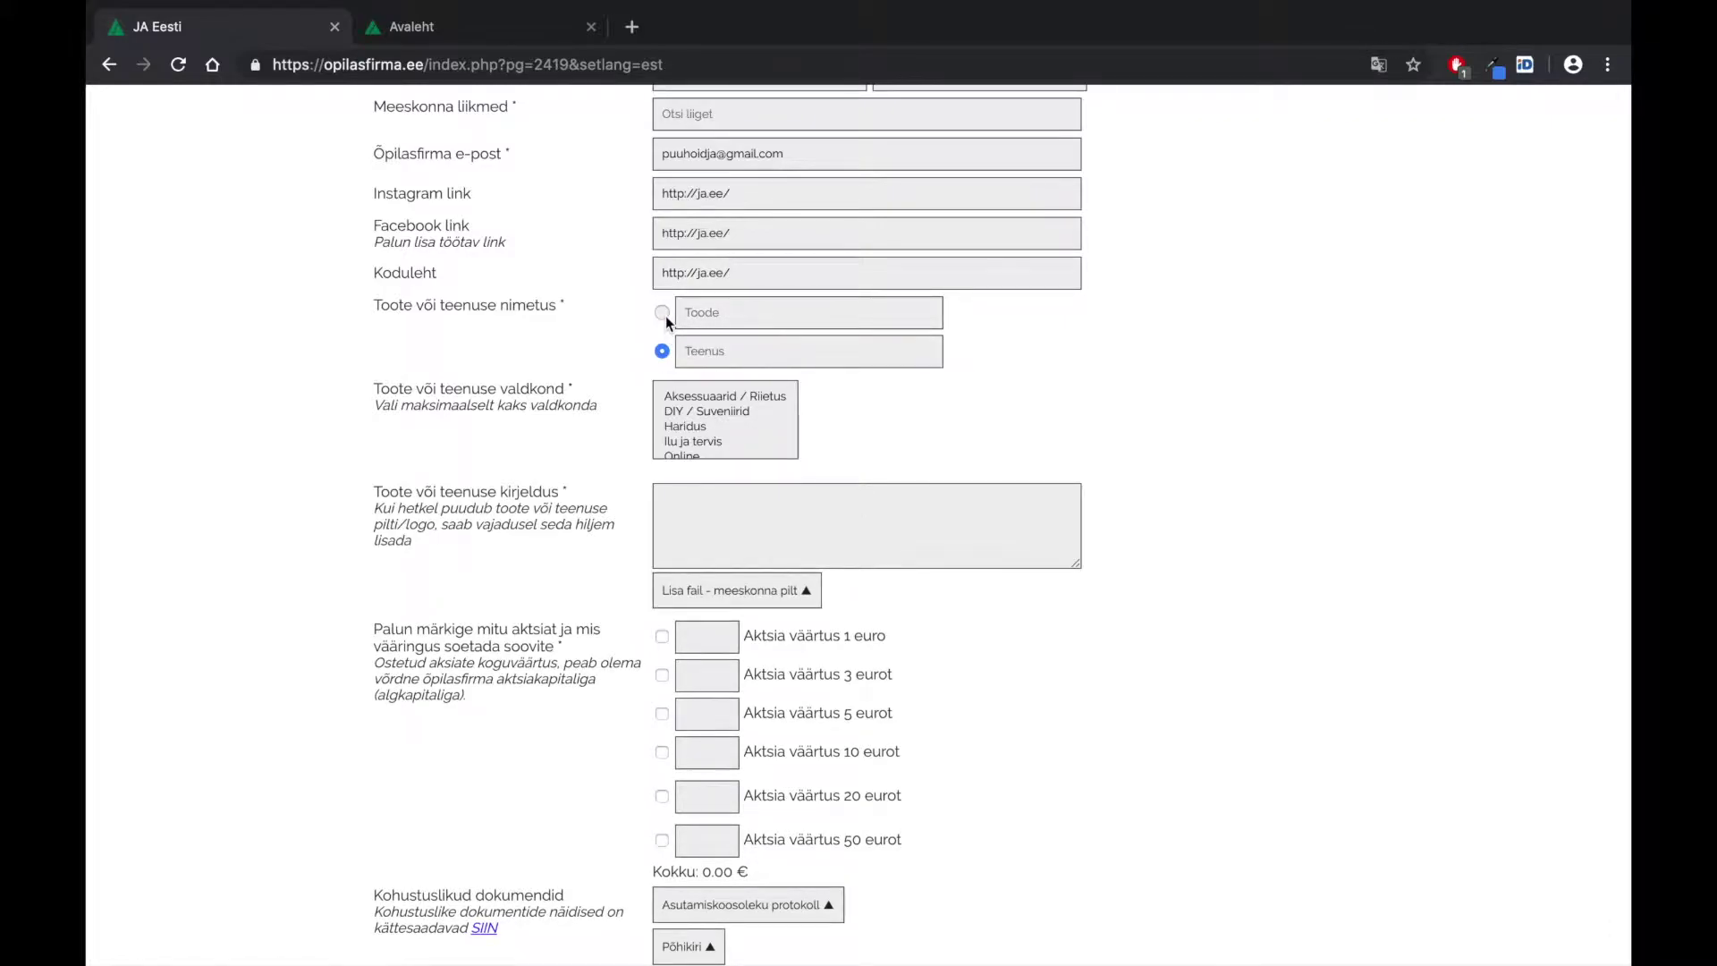
click(701, 313)
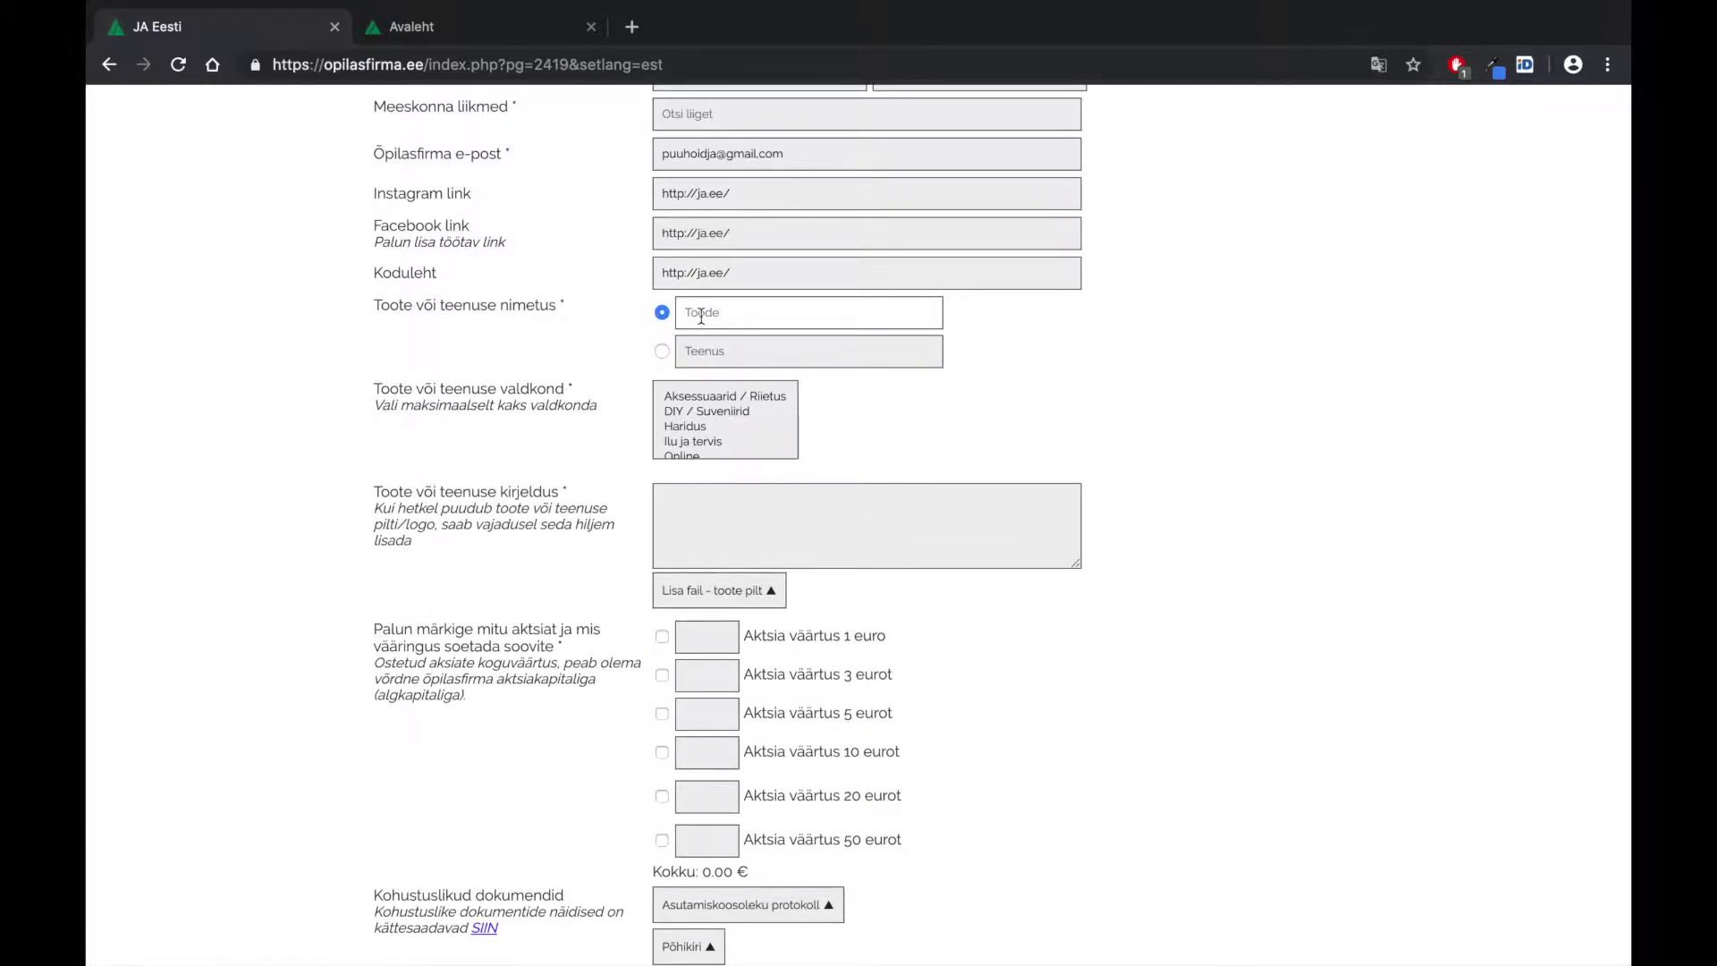
text(Puidust võtmehoidjad)
Choose DIY / Suveniirid as the product's field
scroll(739, 440, down, 3)
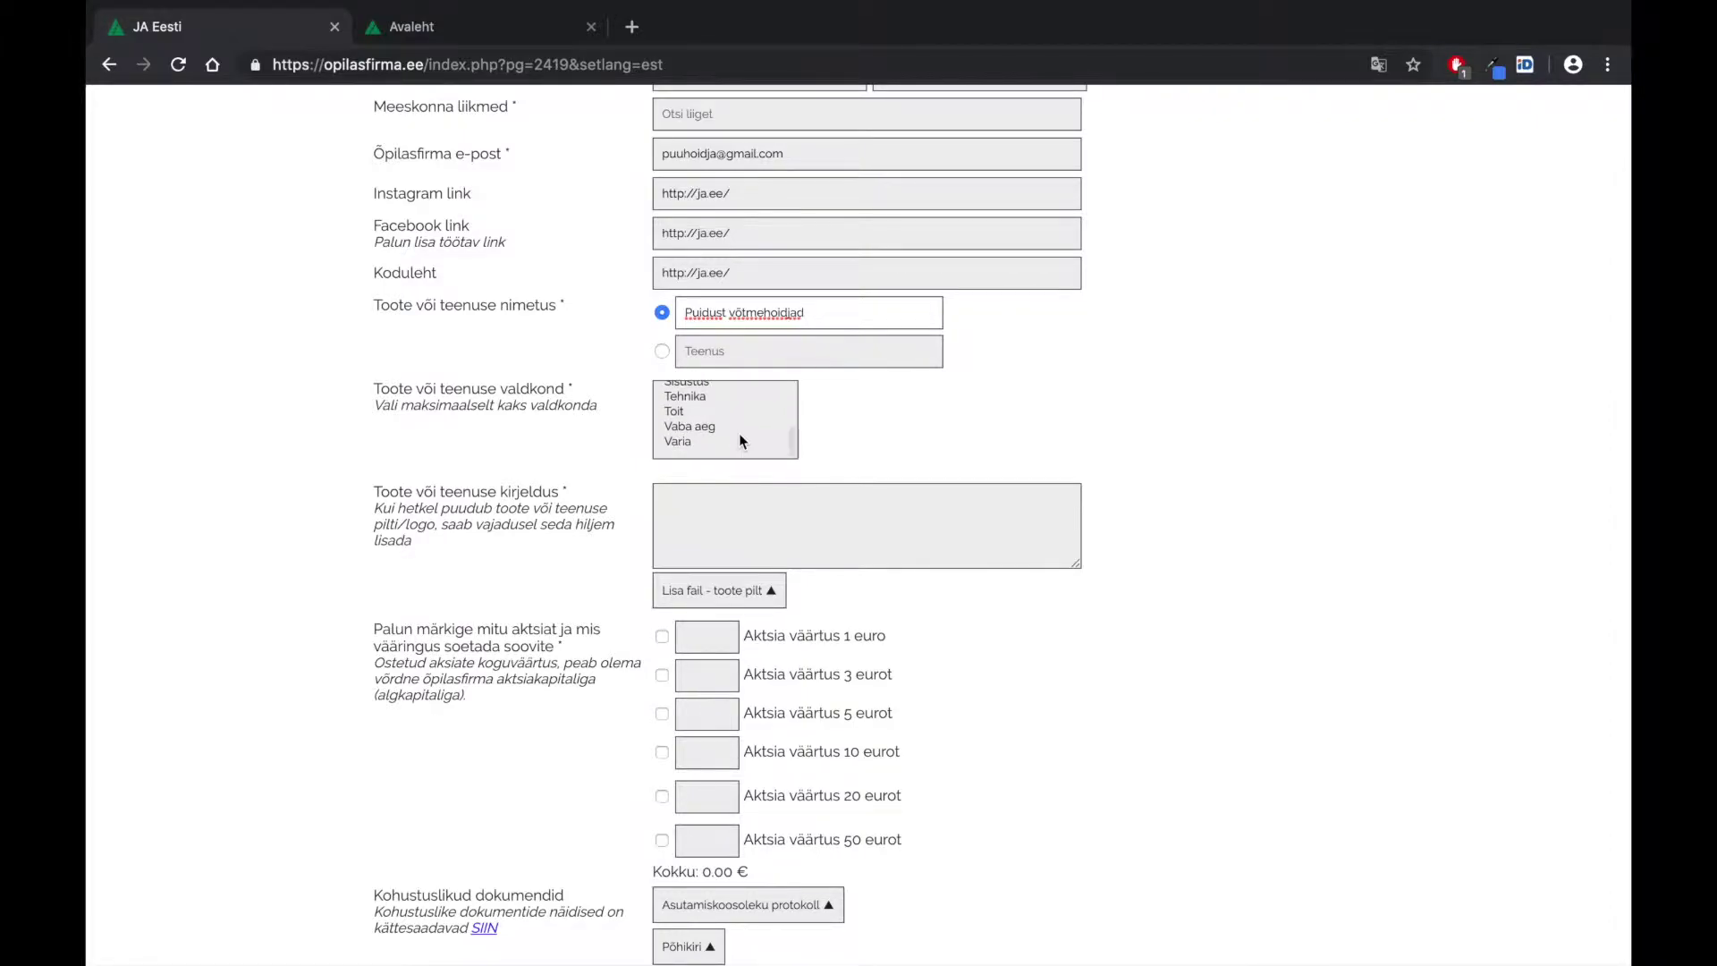
scroll(740, 438, down, 1)
scroll(739, 433, up, 5)
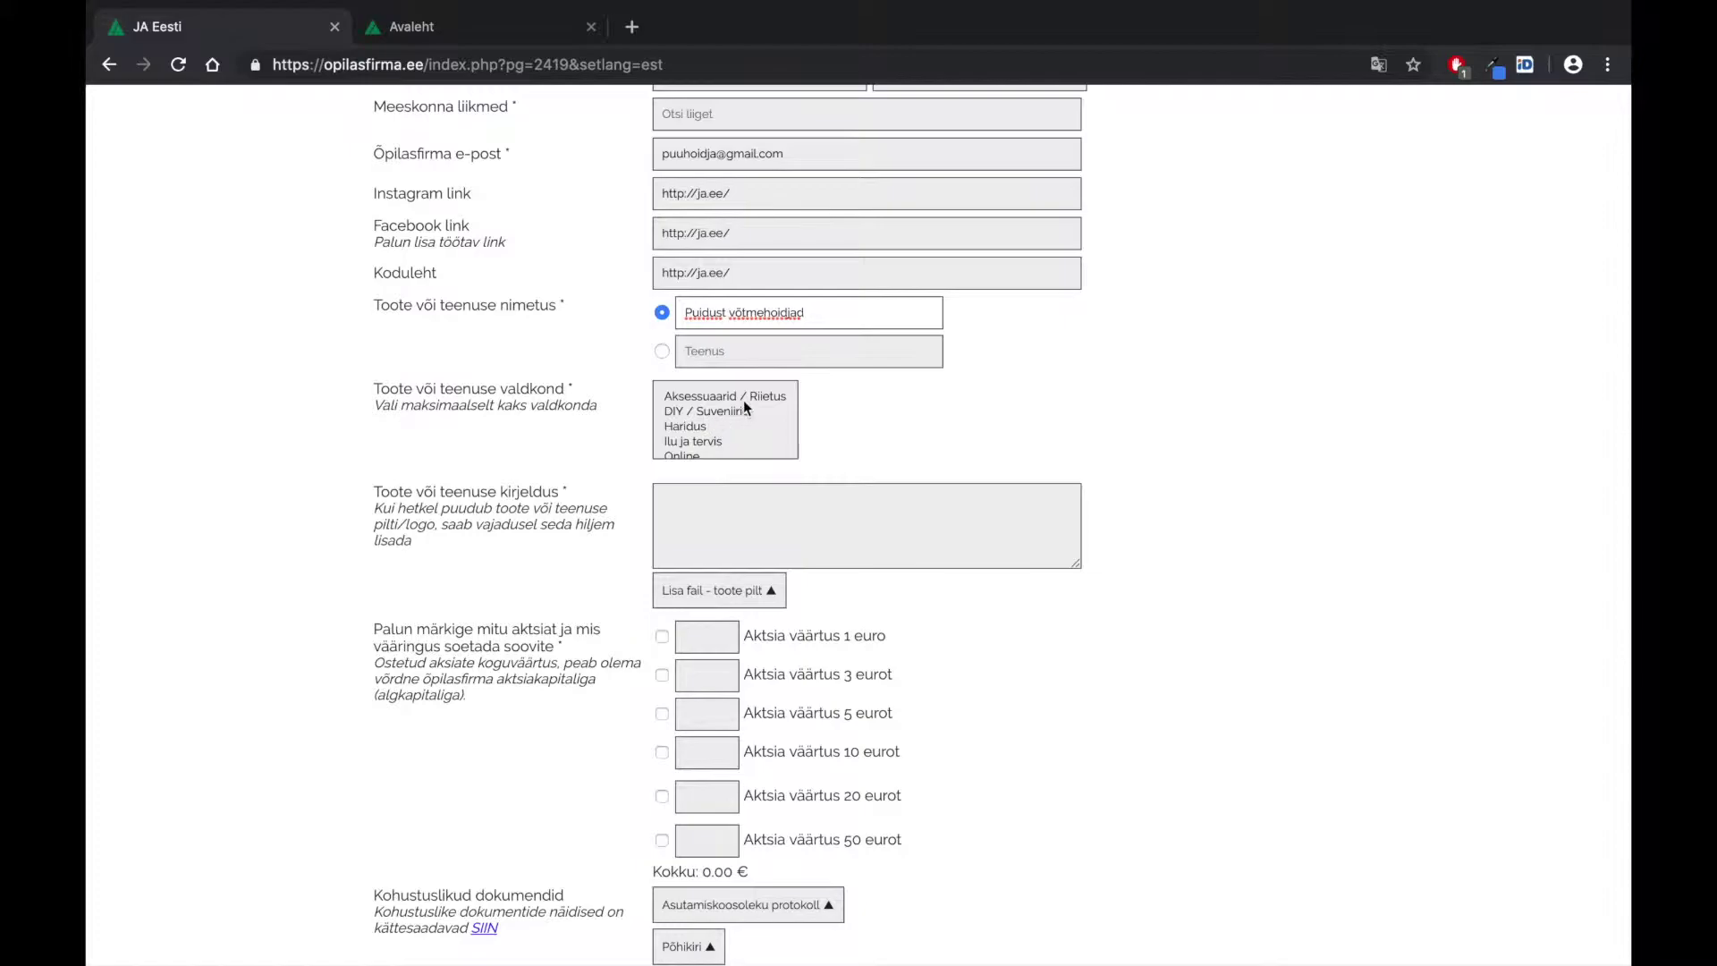
click(745, 407)
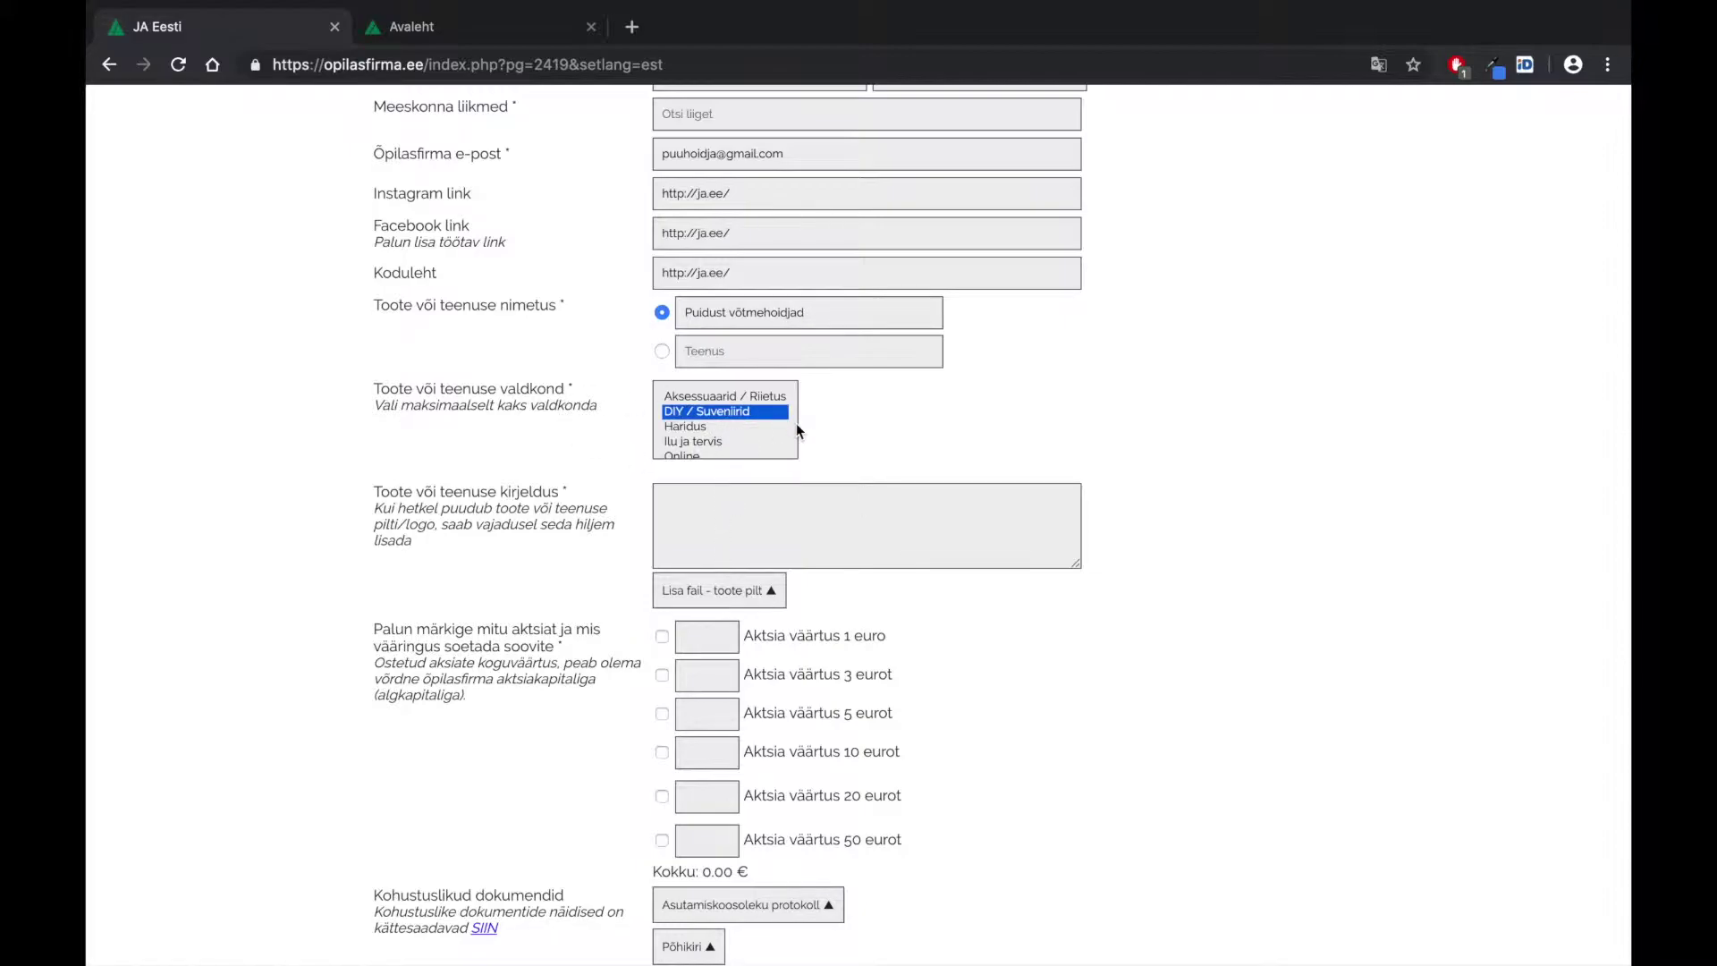
scroll(796, 423, down, 1)
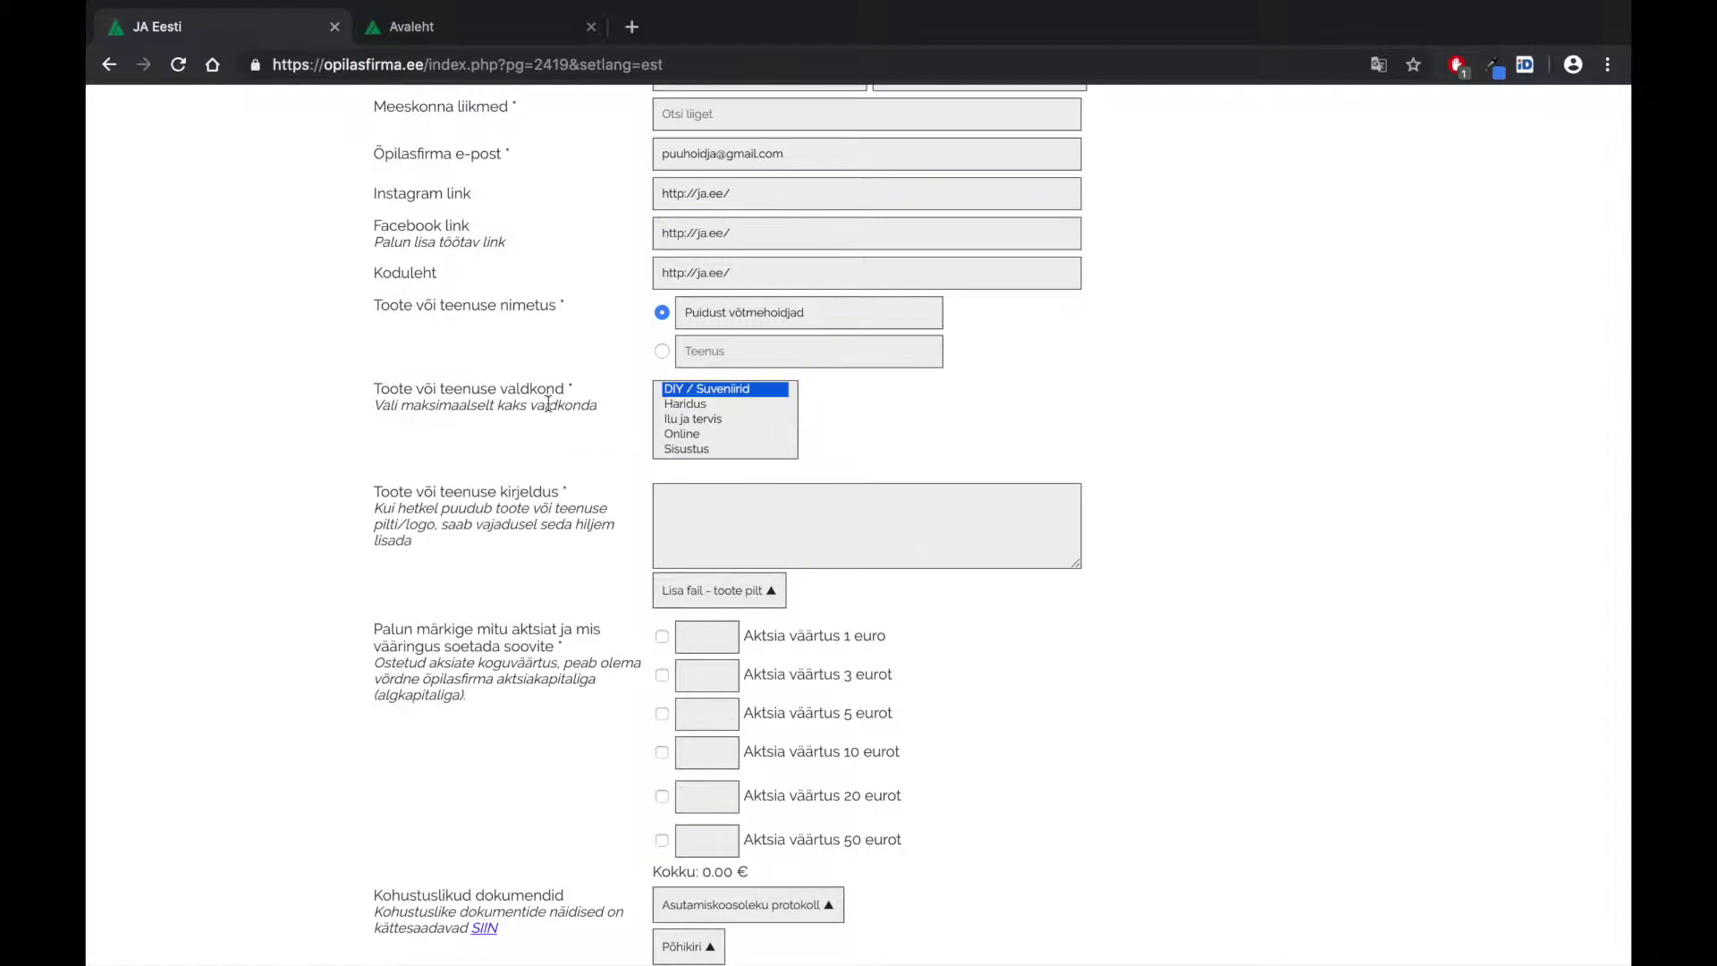
click(743, 519)
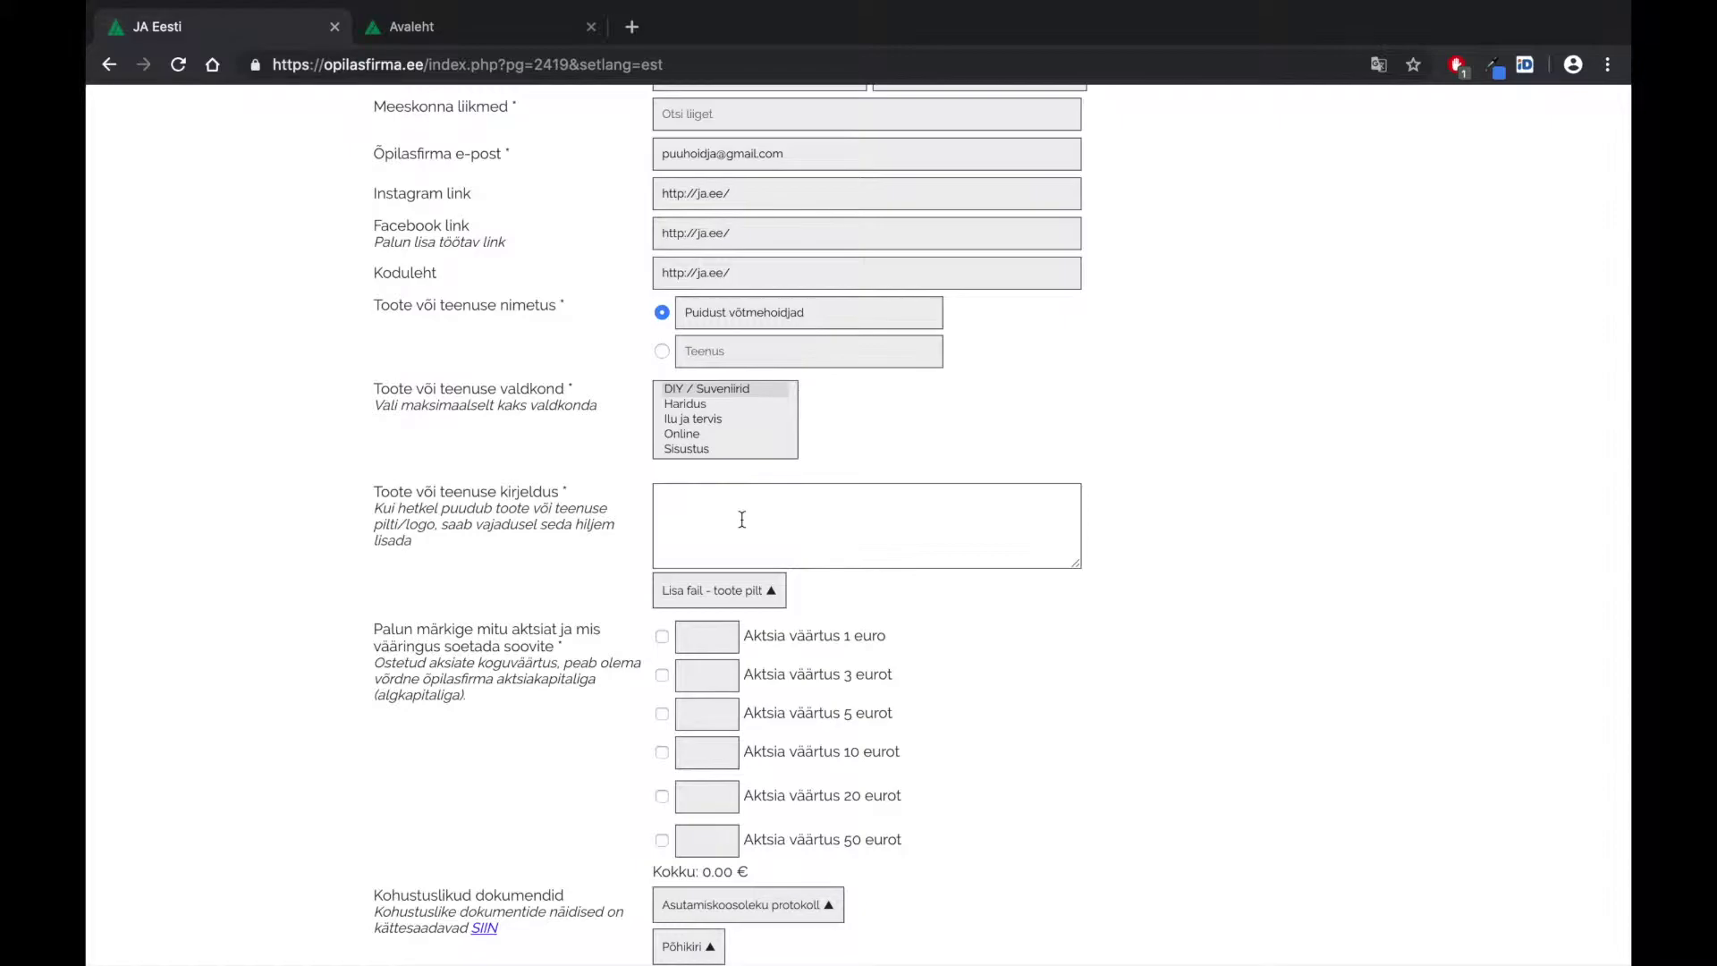
Type 'Toodame käsitööna valmistatud tammepuidust valmistatud meene võtmehoidjaid.' as the description, fixing typos
text(Toodame käsitööön)
key(BackSpace)
key(BackSpace)
text(na valmistatud puiudst)
key(BackSpace)
key(BackSpace)
key(BackSpace)
key(BackSpace)
key(BackSpace)
key(BackSpace)
key(BackSpace)
key(BackSpace)
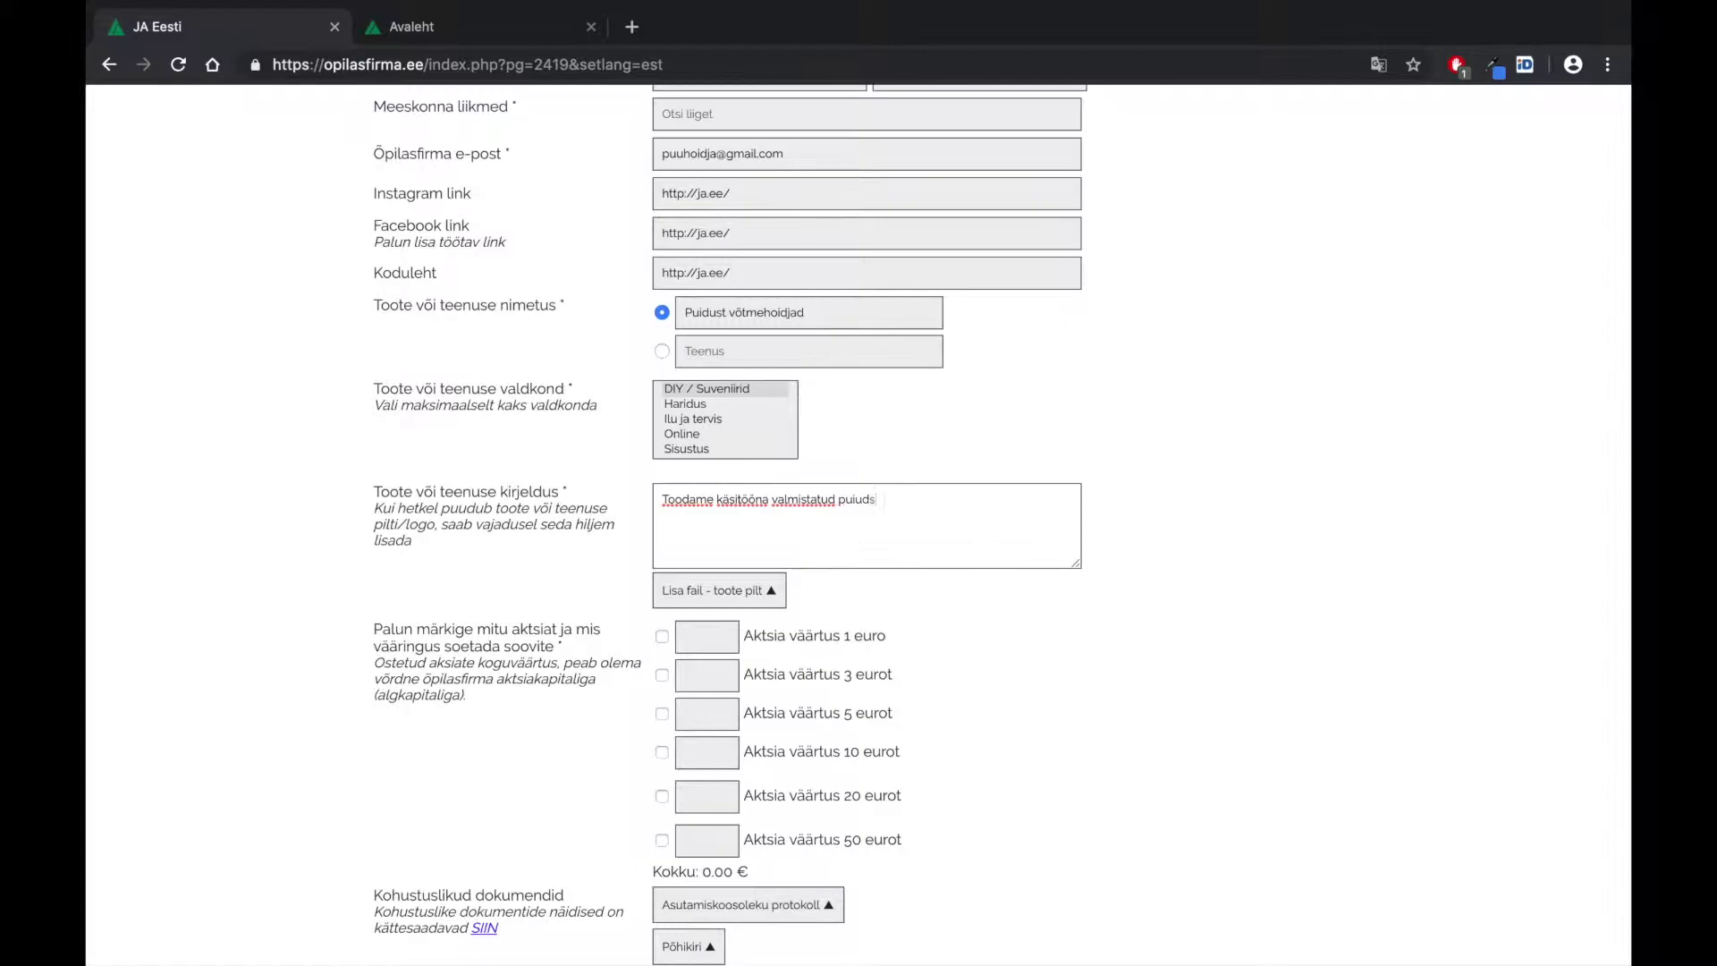
text(tammepuidust valmistatud meene võtmehoidj)
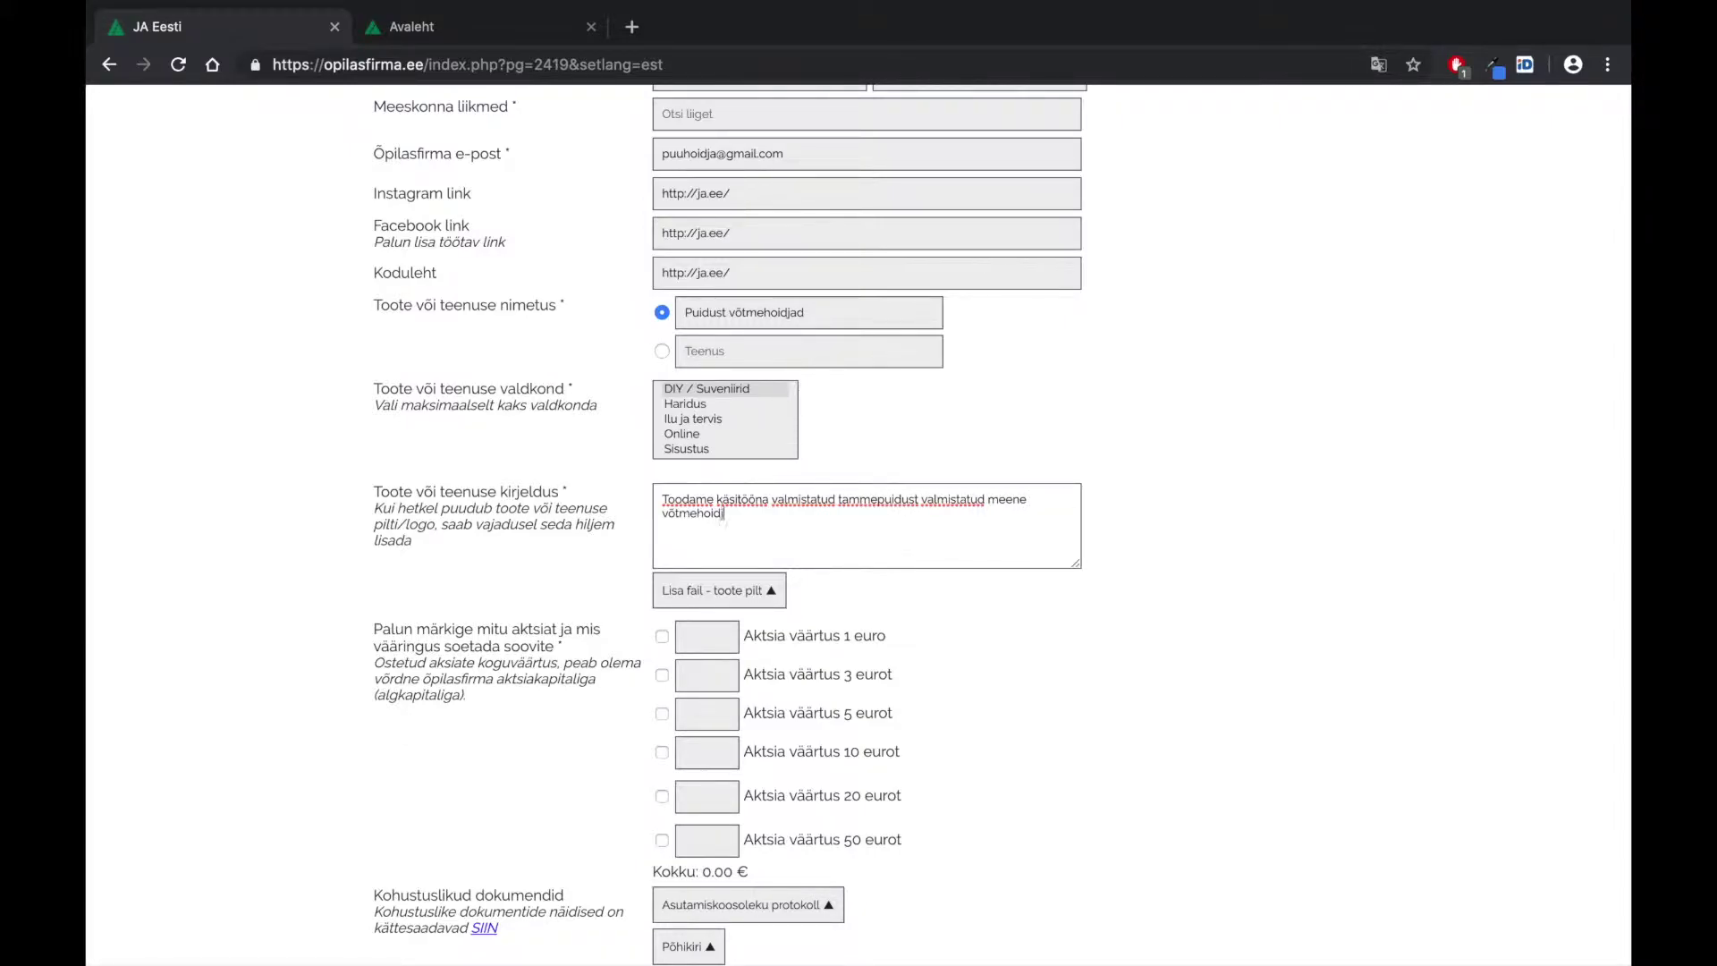
text(aid.)
End the description with a full stop and highlight the running share total
scroll(807, 540, down, 1)
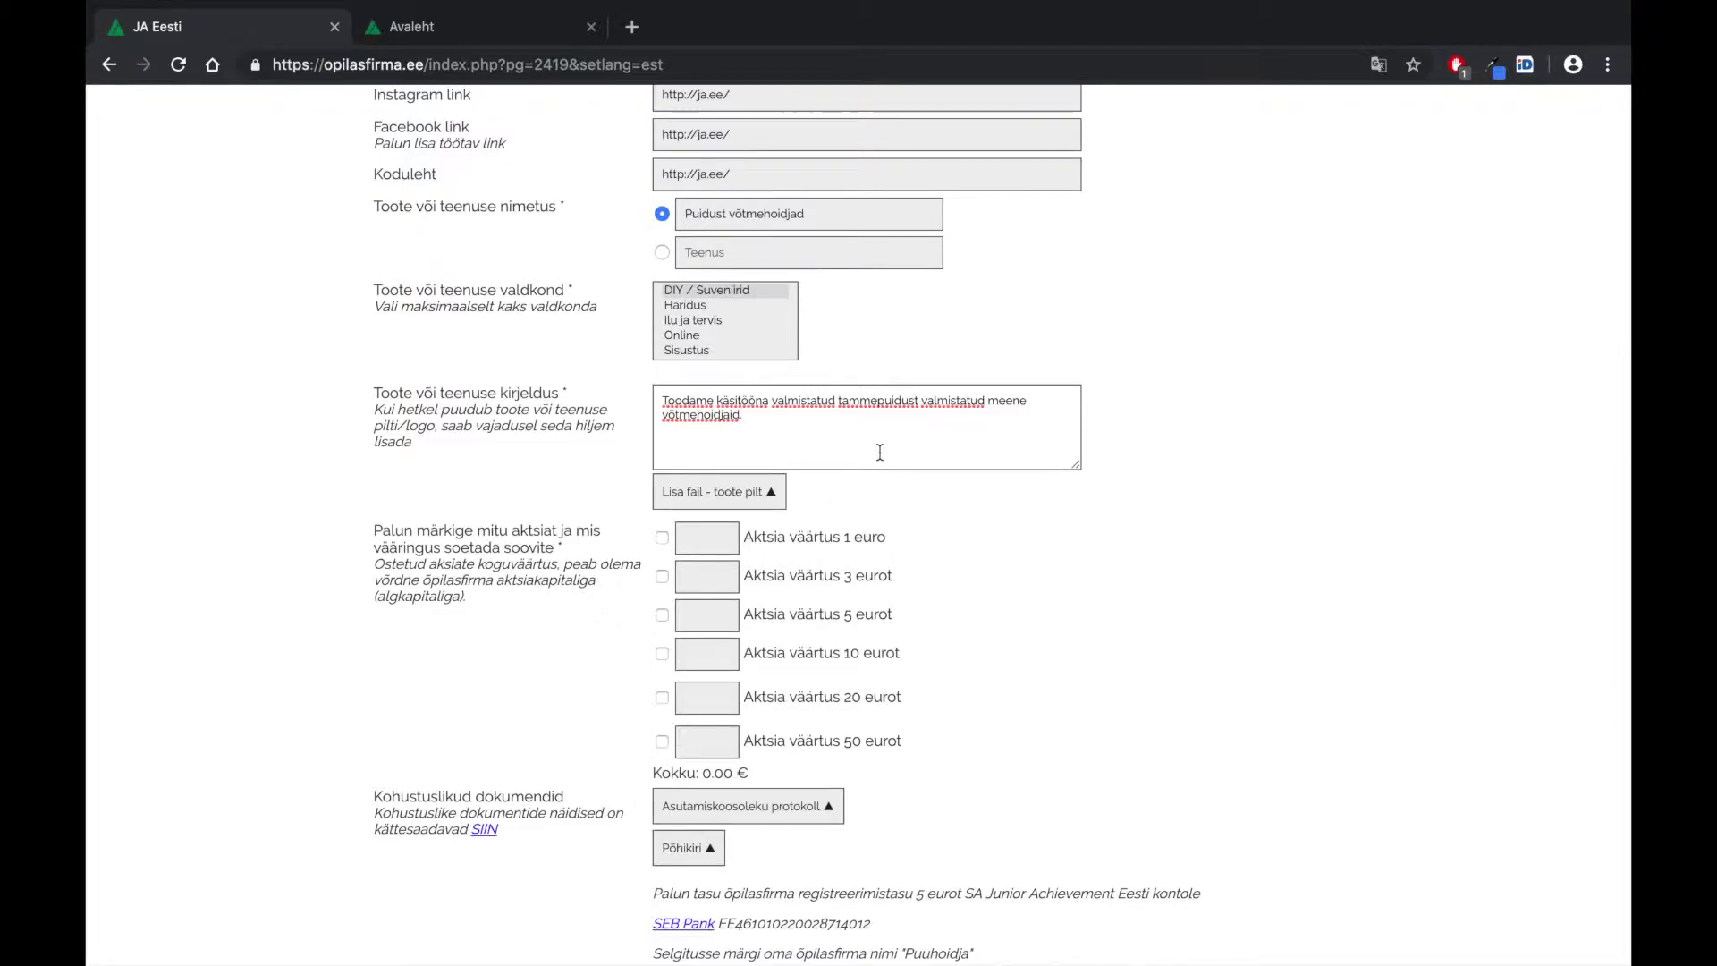
scroll(880, 455, down, 1)
scroll(880, 460, down, 1)
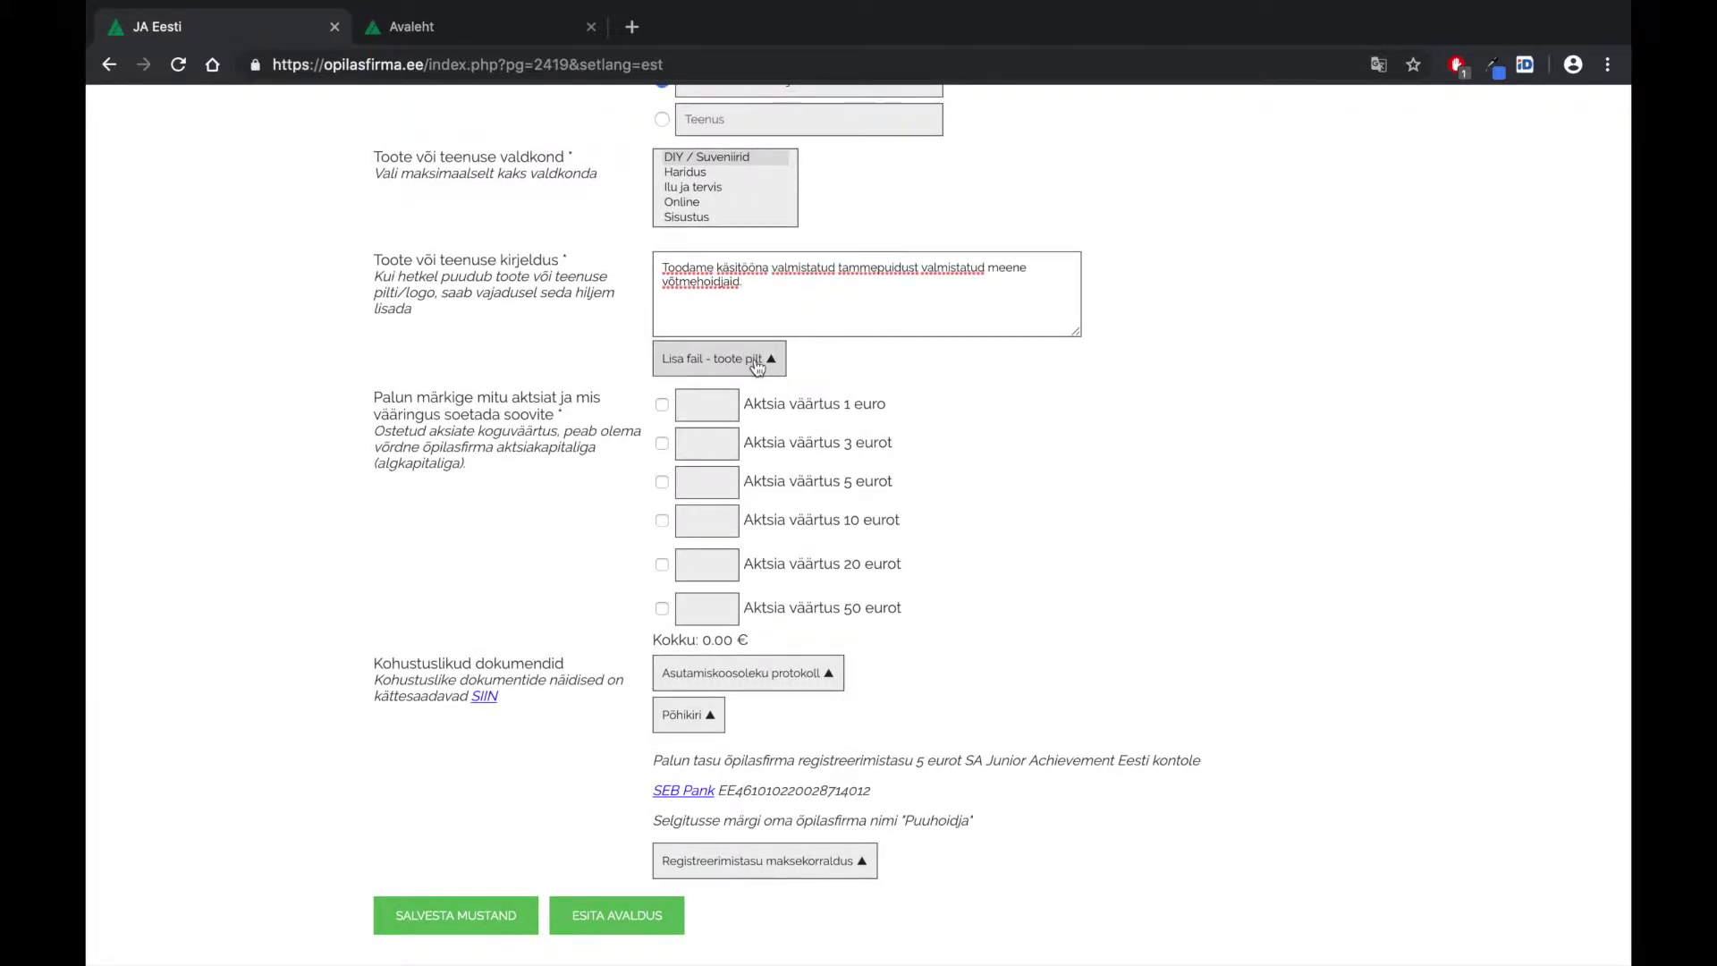
text(.)
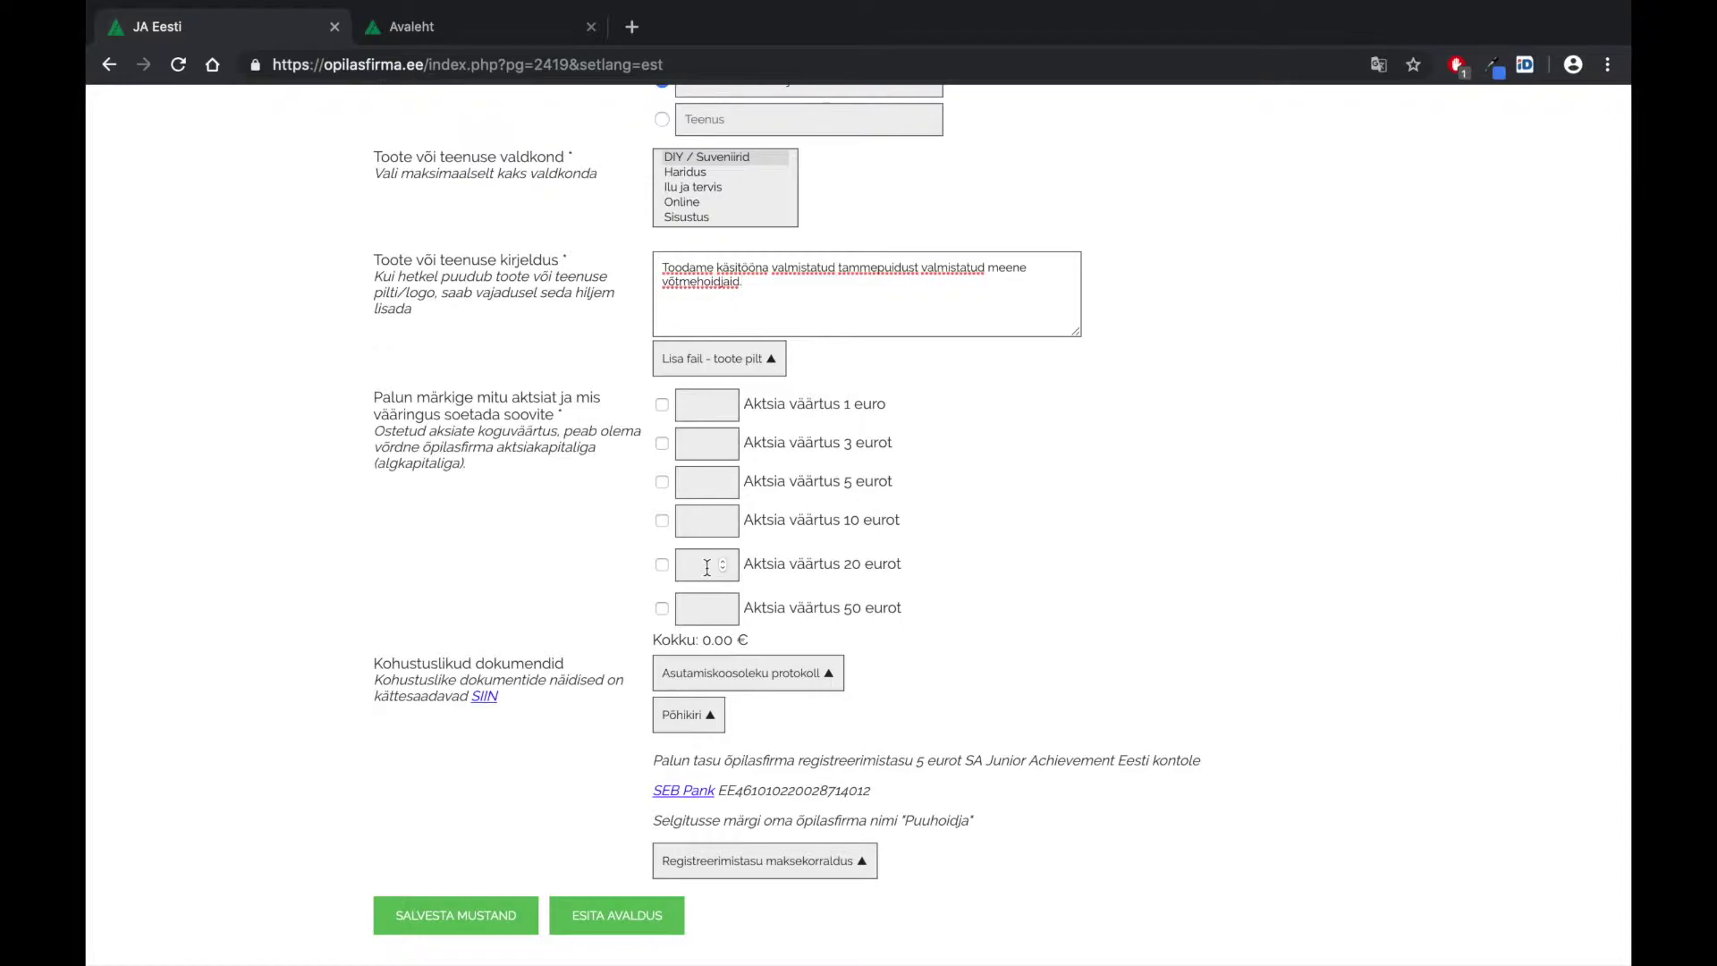
drag(663, 640, 735, 642)
click(743, 639)
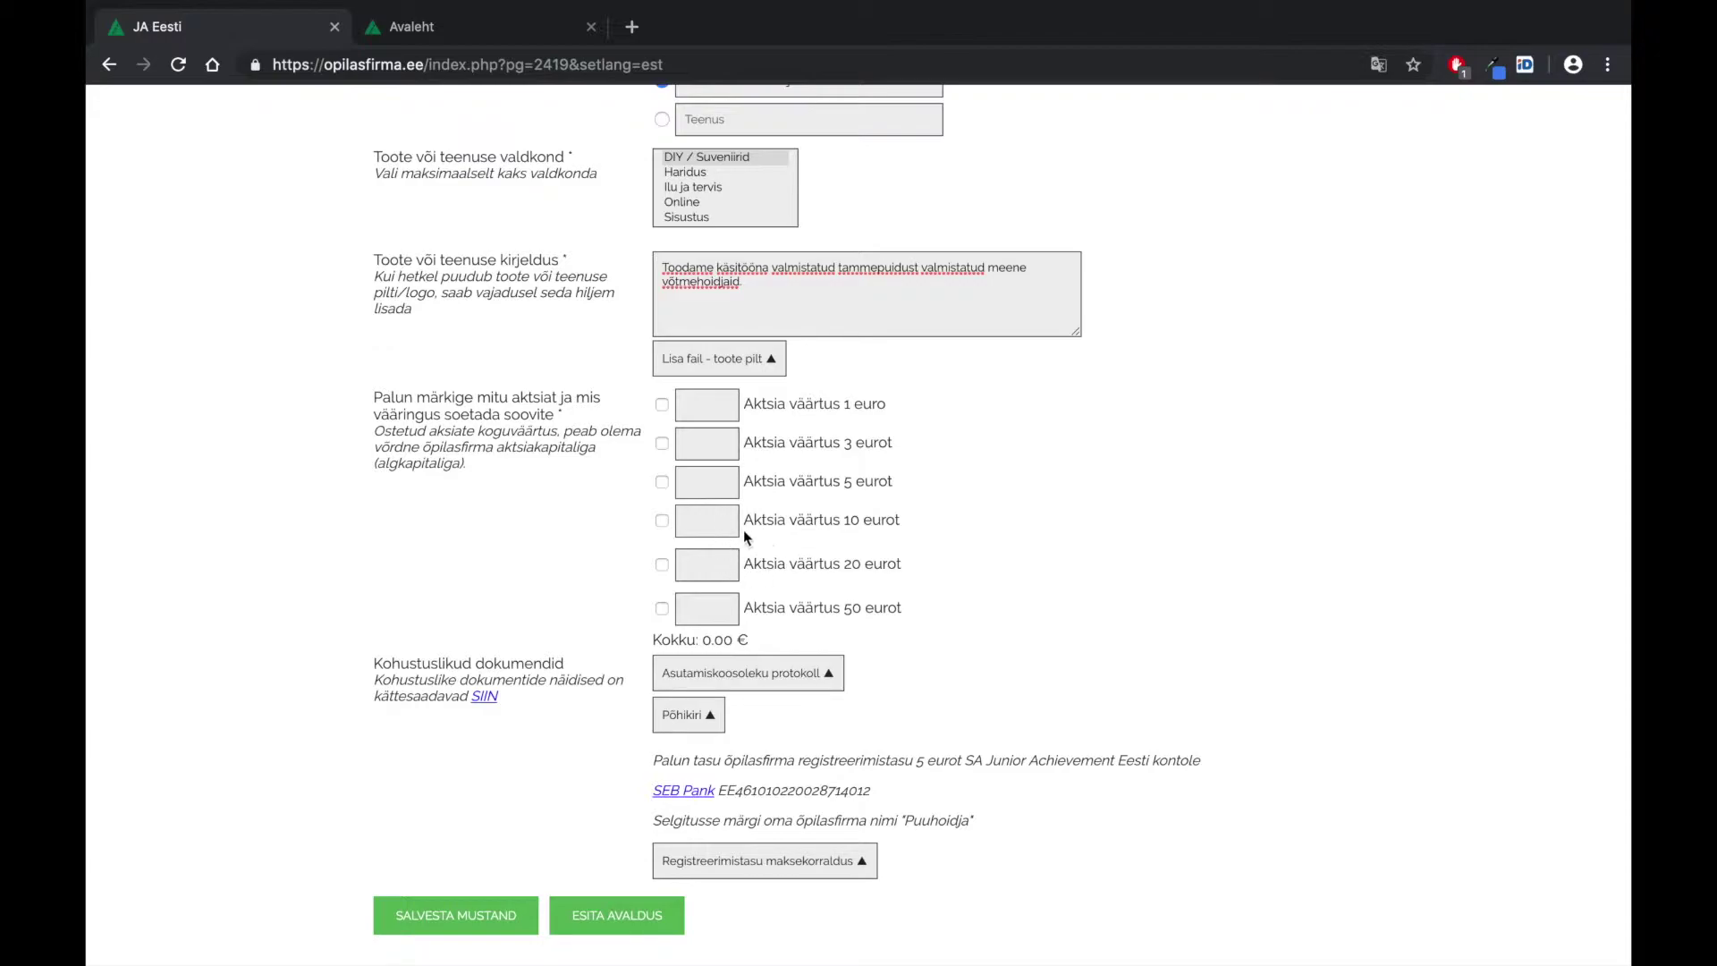
Enter quantity 5 for both 10-euro and 20-euro shares, totalling 150.00 €
click(710, 529)
text(5)
click(708, 573)
text(5)
scroll(760, 408, up, 7)
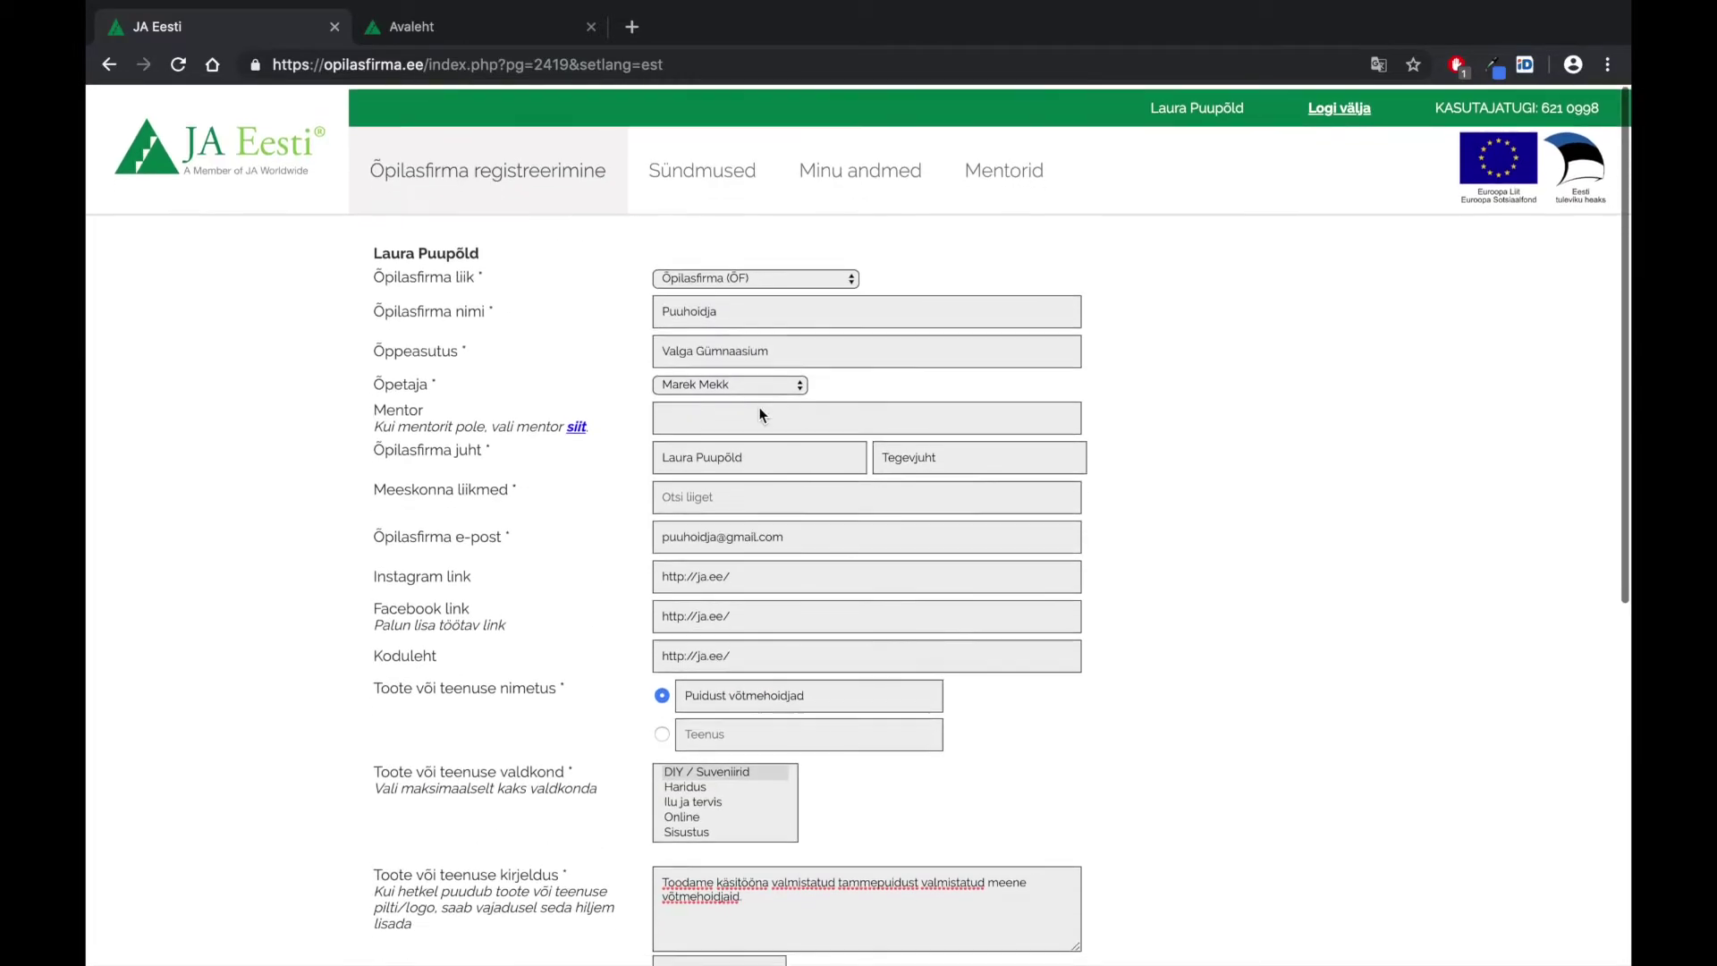
scroll(762, 413, down, 7)
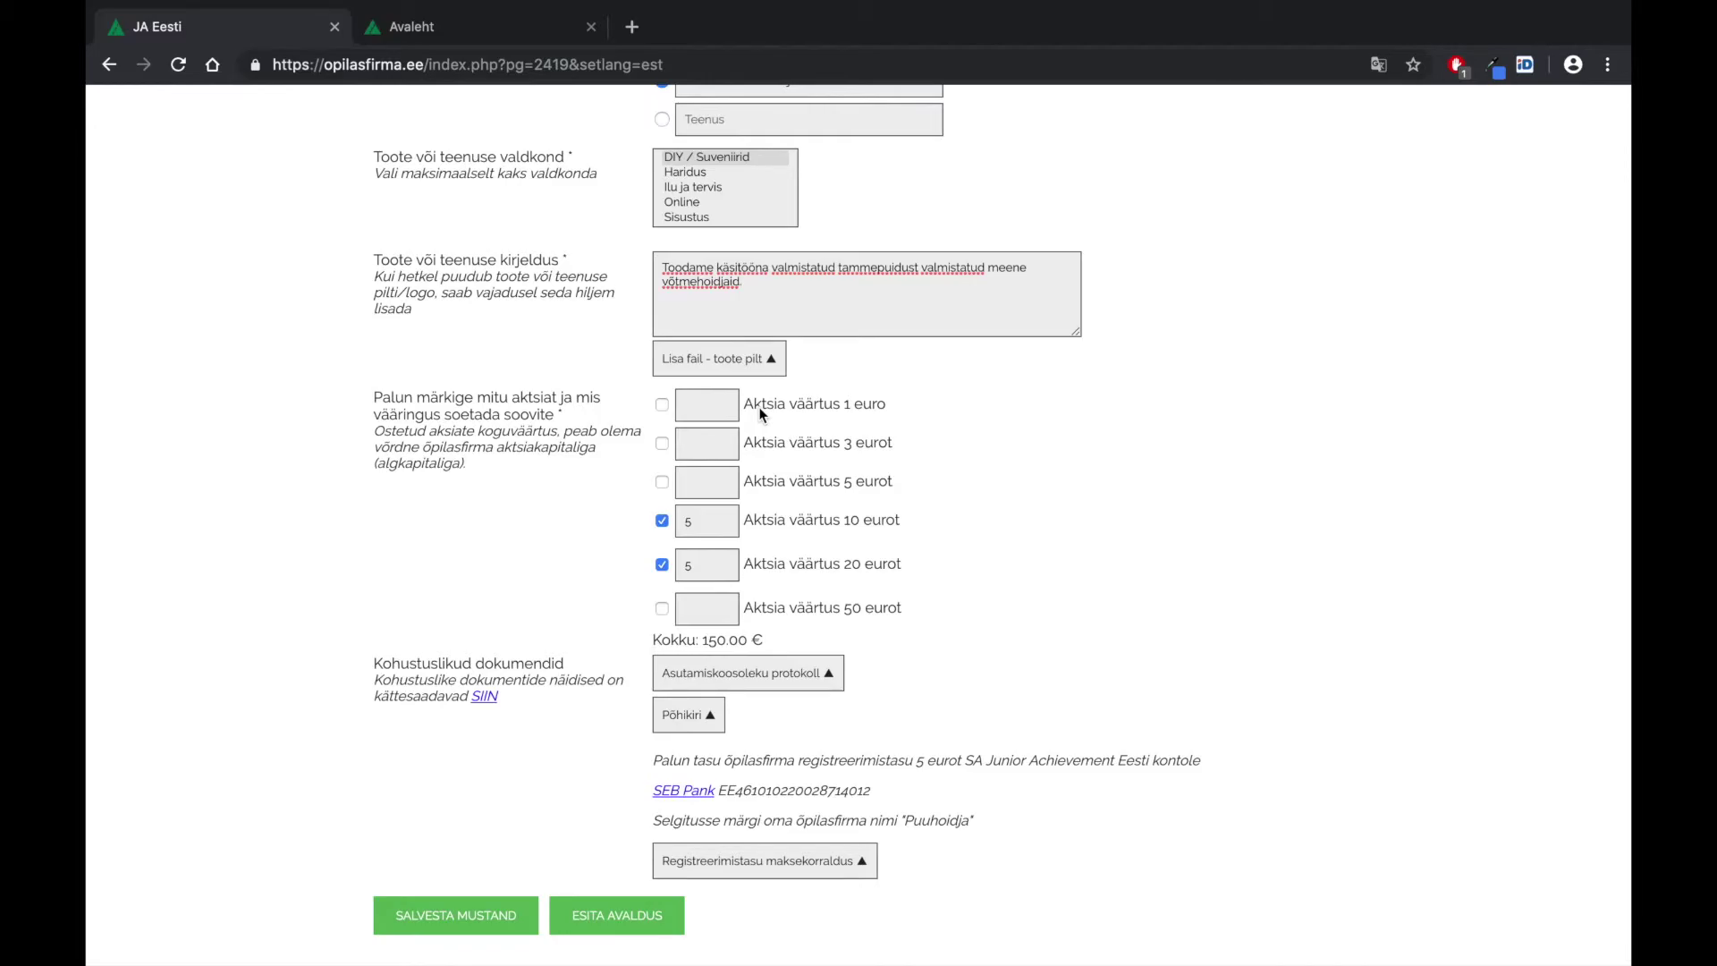
scroll(762, 413, up, 7)
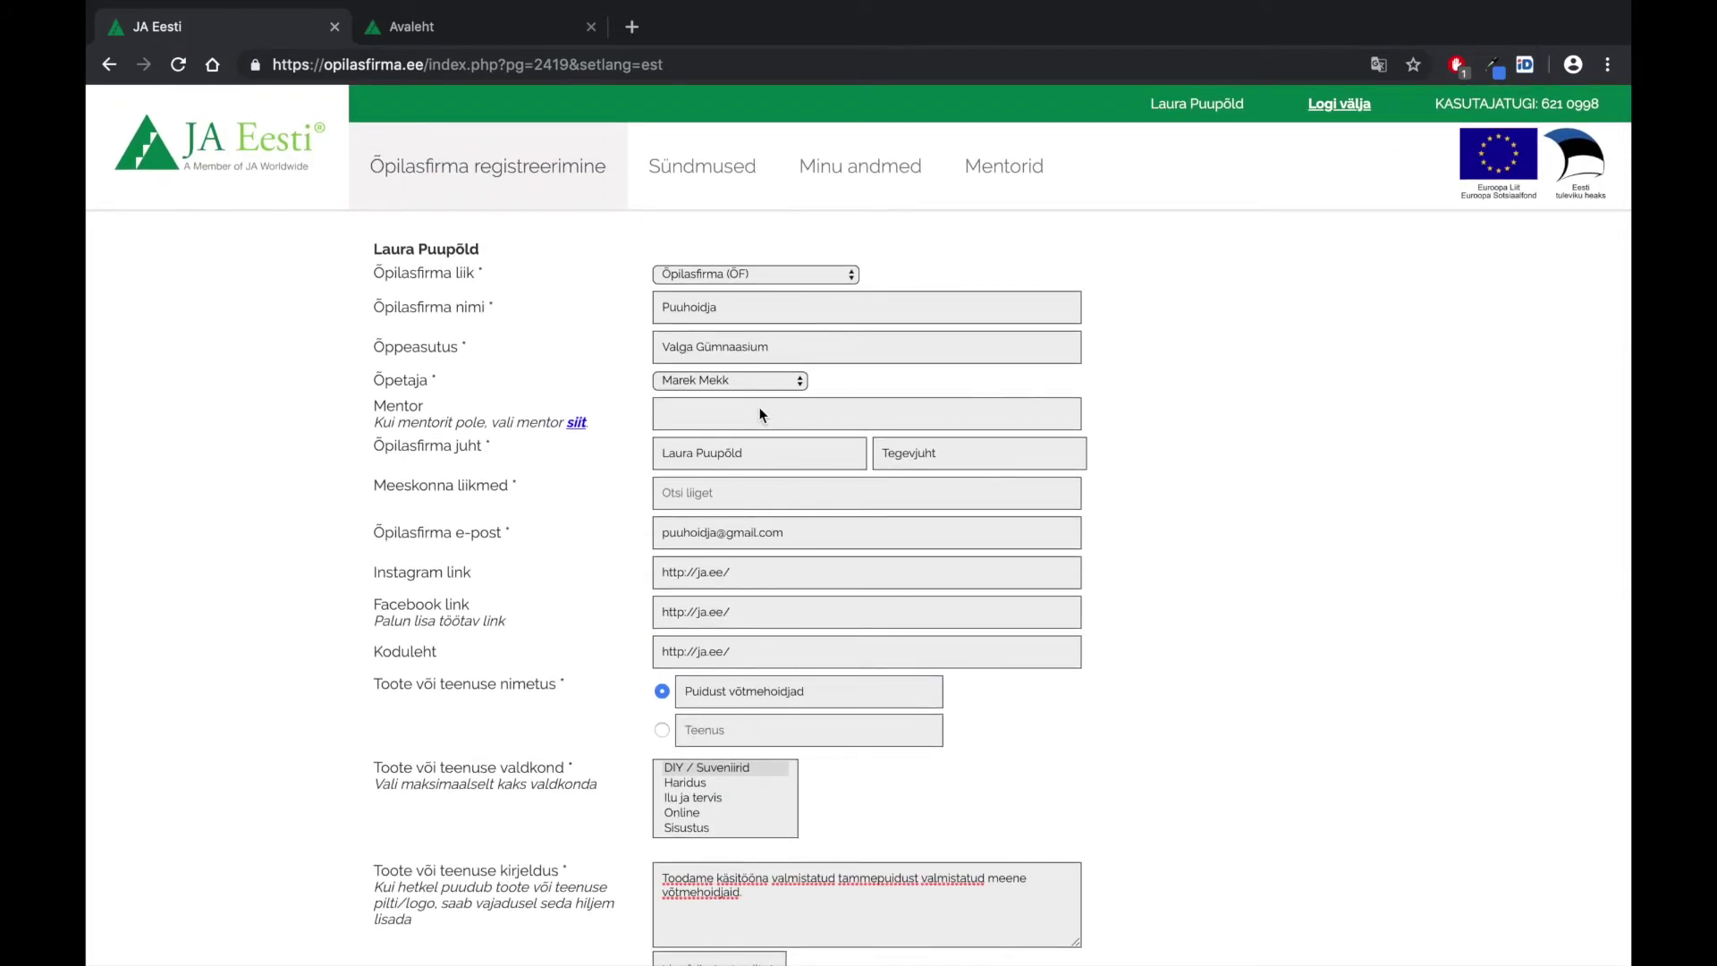
triple_click(670, 612)
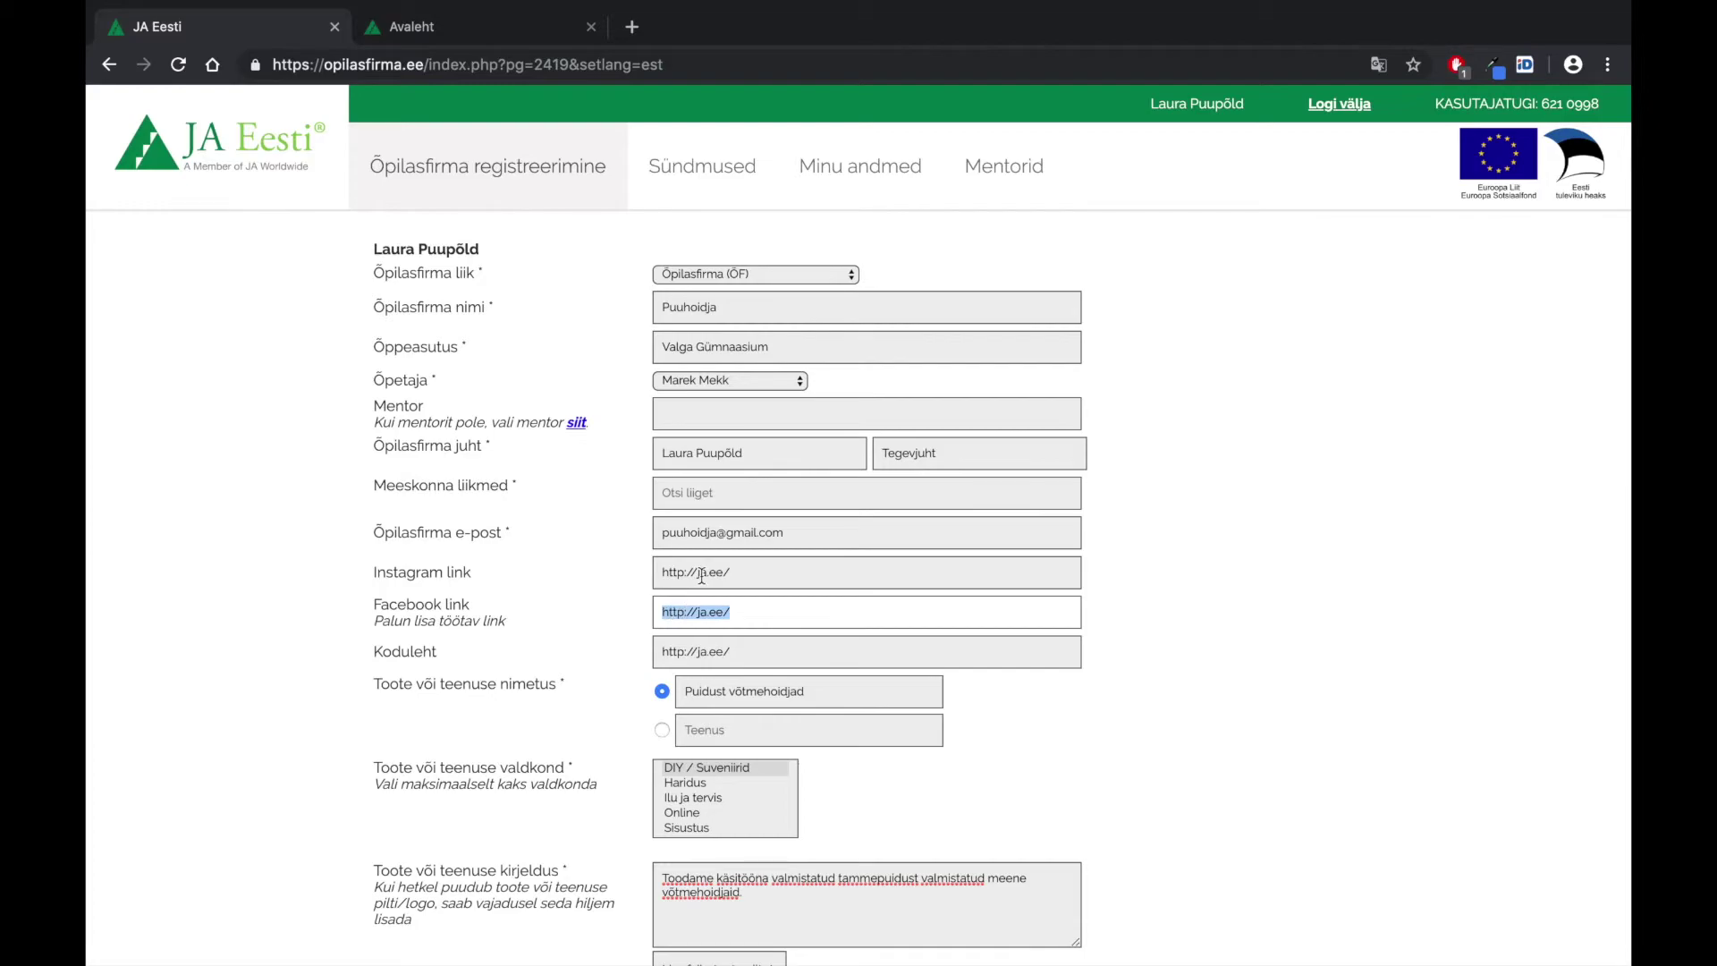
triple_click(686, 649)
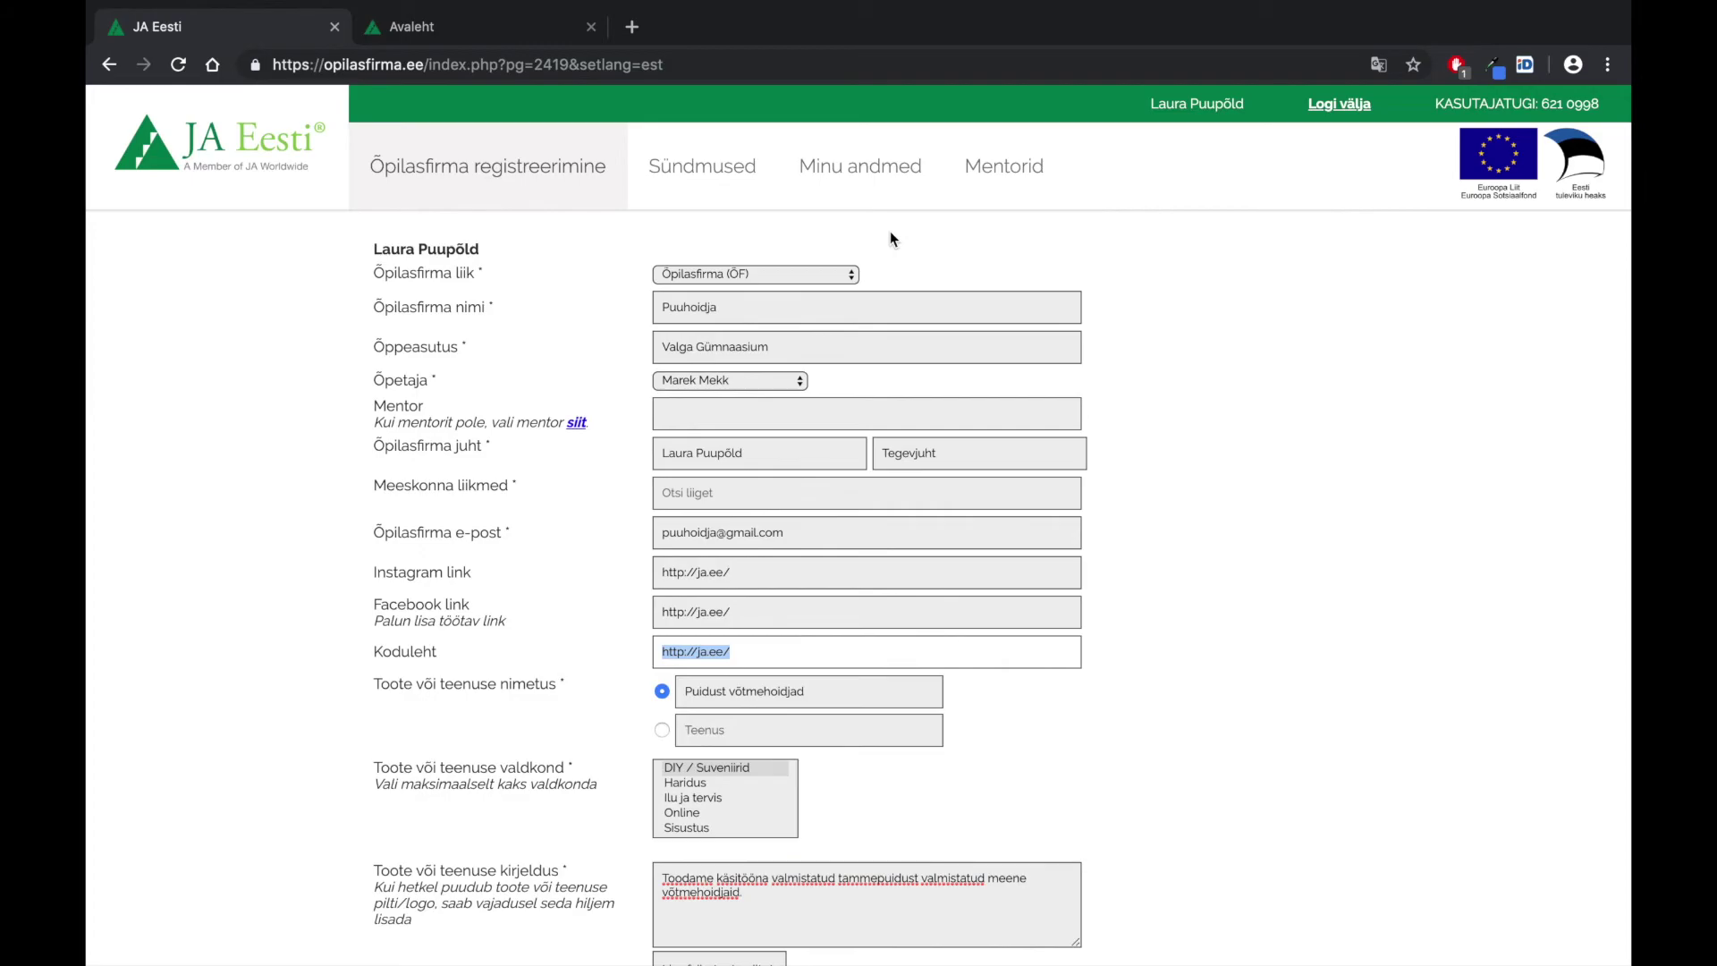
scroll(889, 239, down, 7)
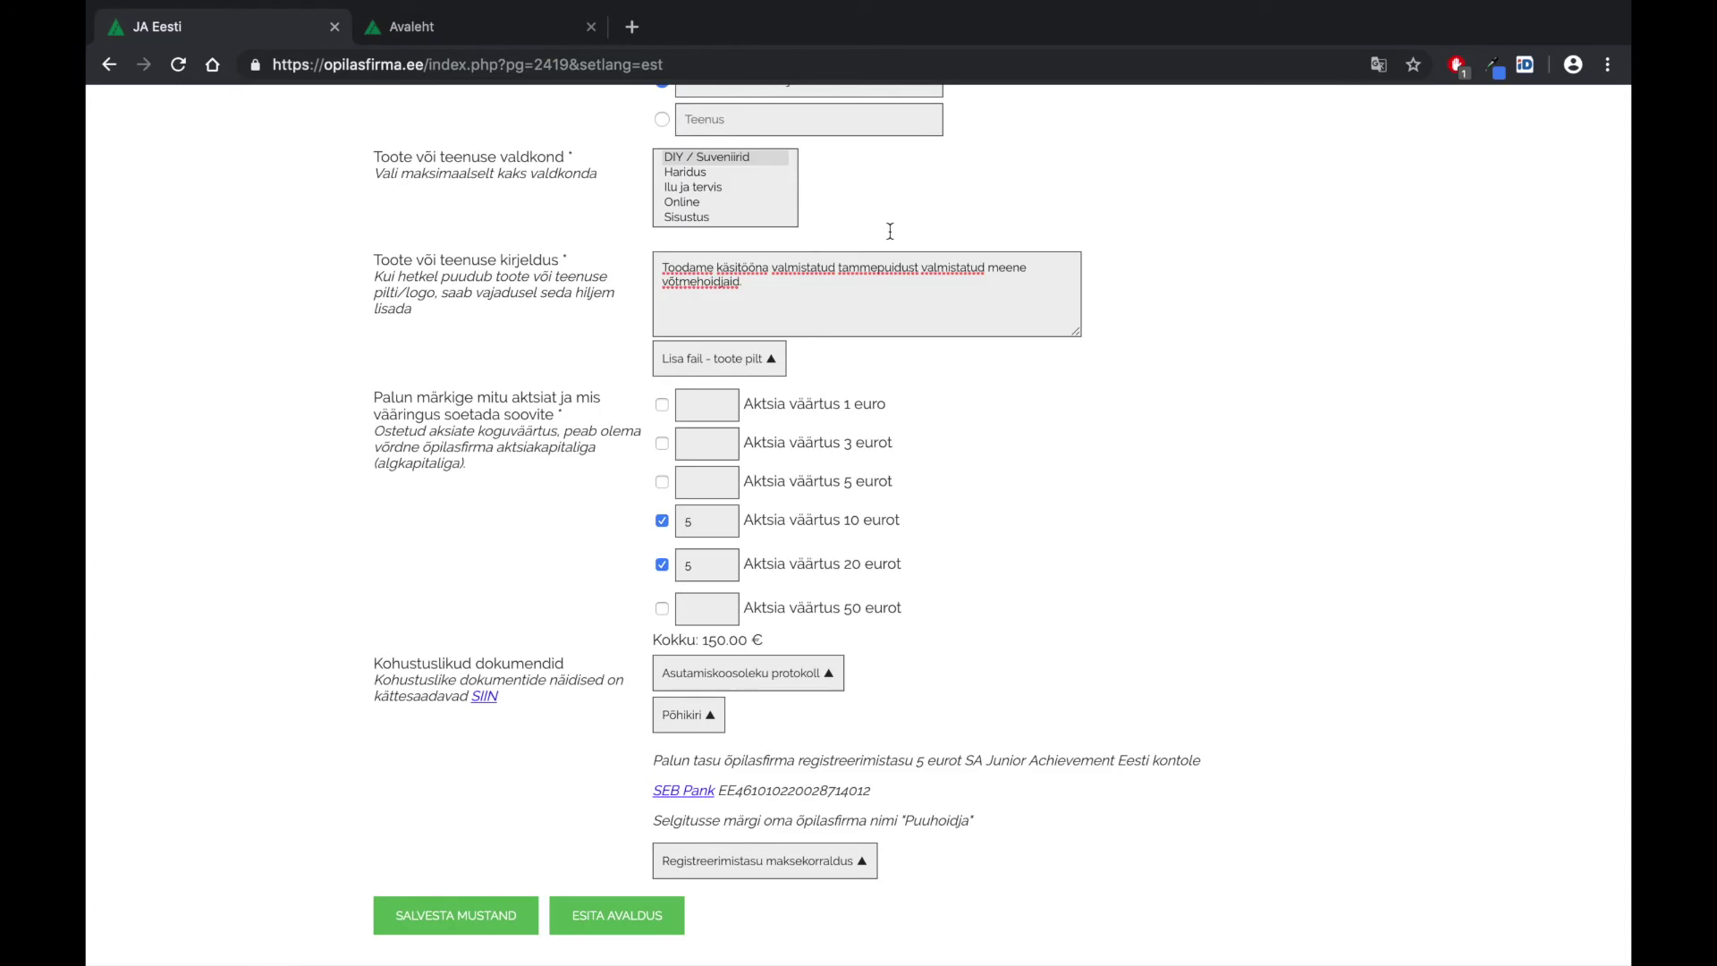
scroll(889, 232, up, 7)
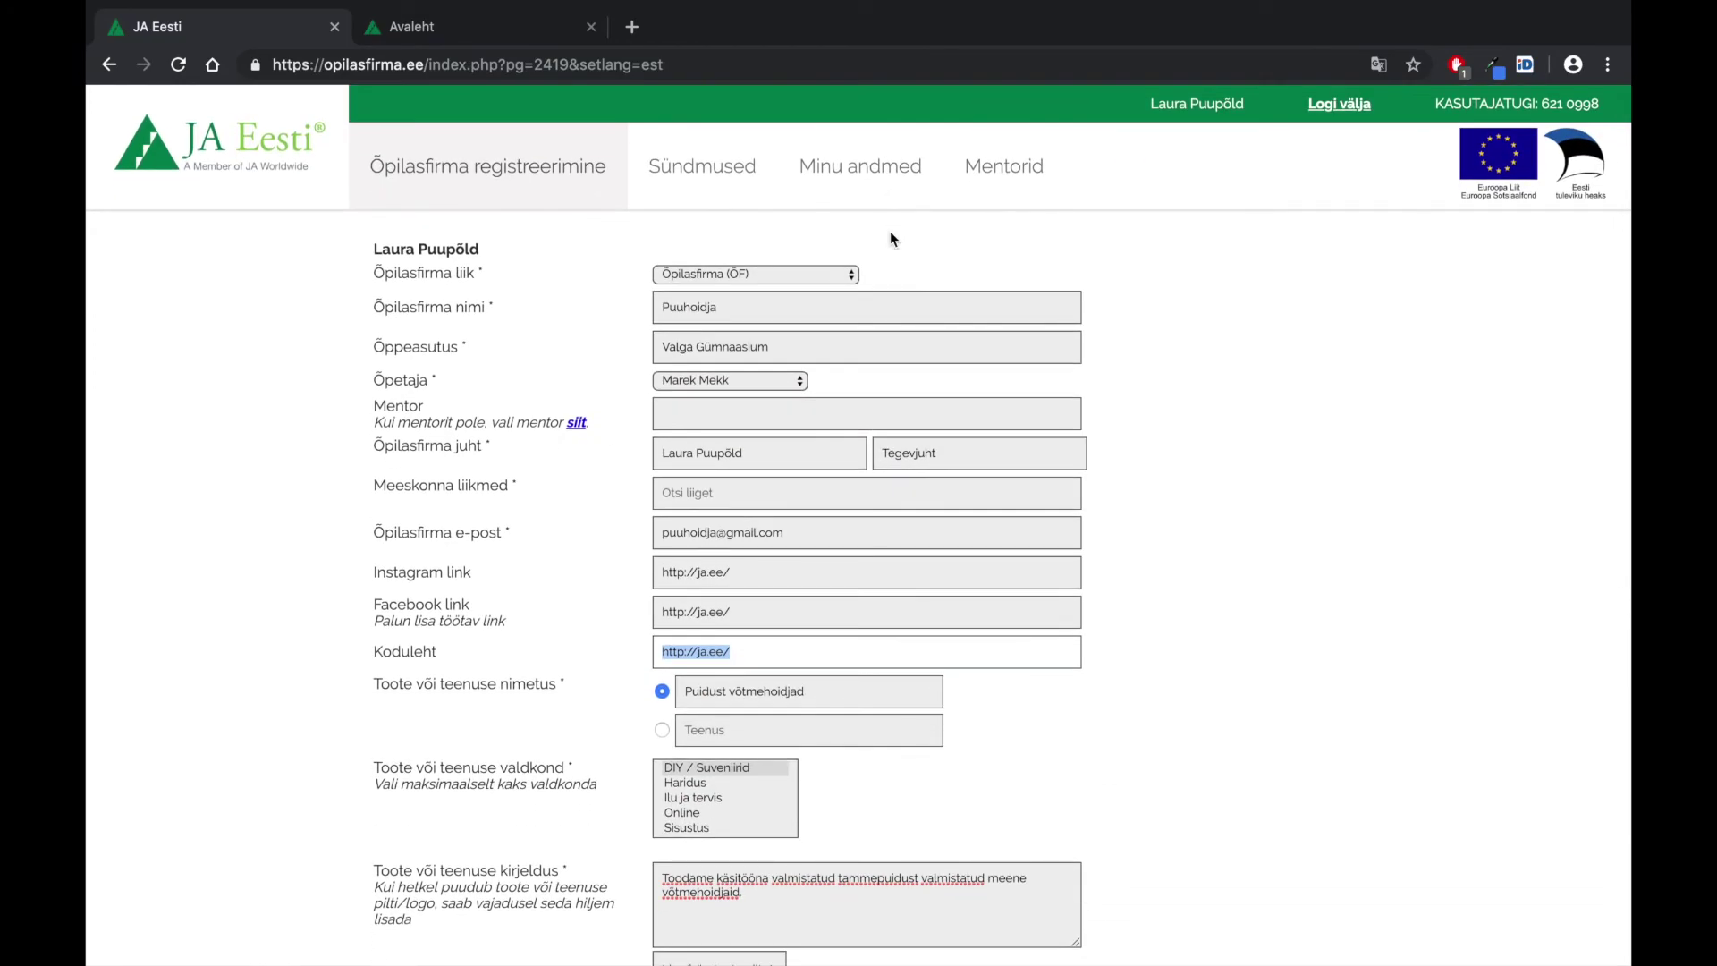